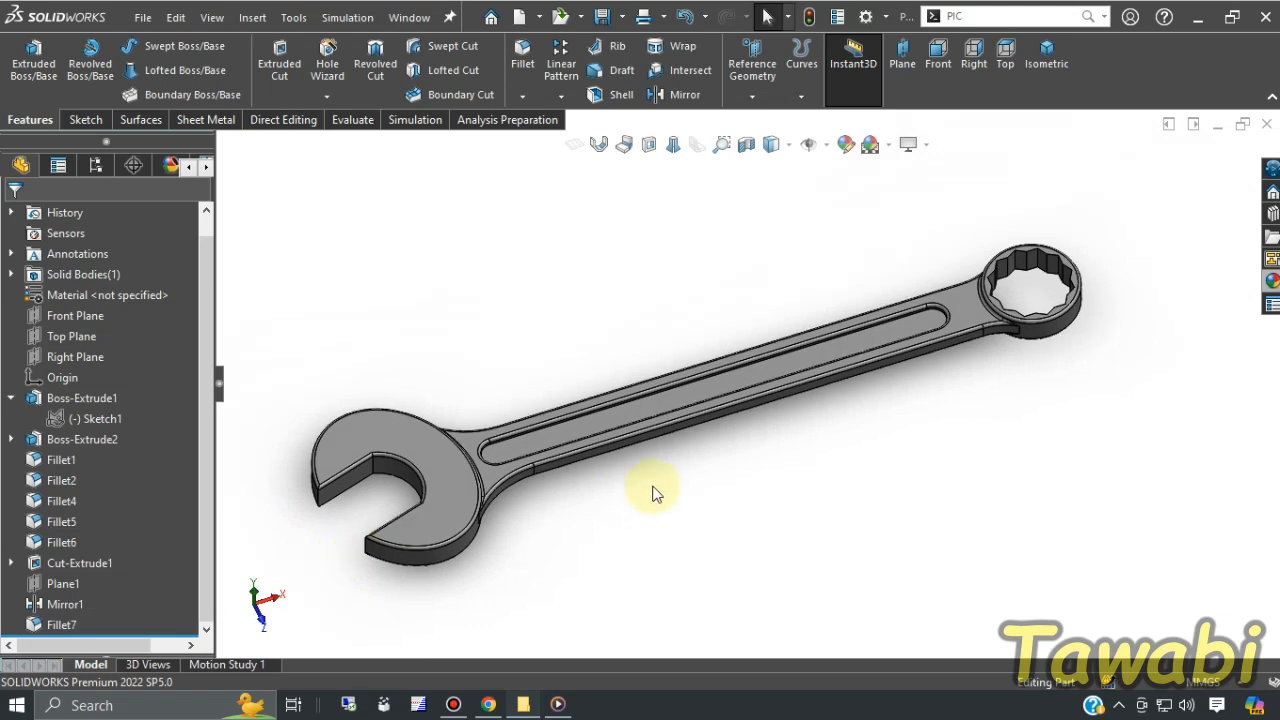
- Create a new part document and start a sketch on the Top Plane
scroll(654, 491, "down", 2)
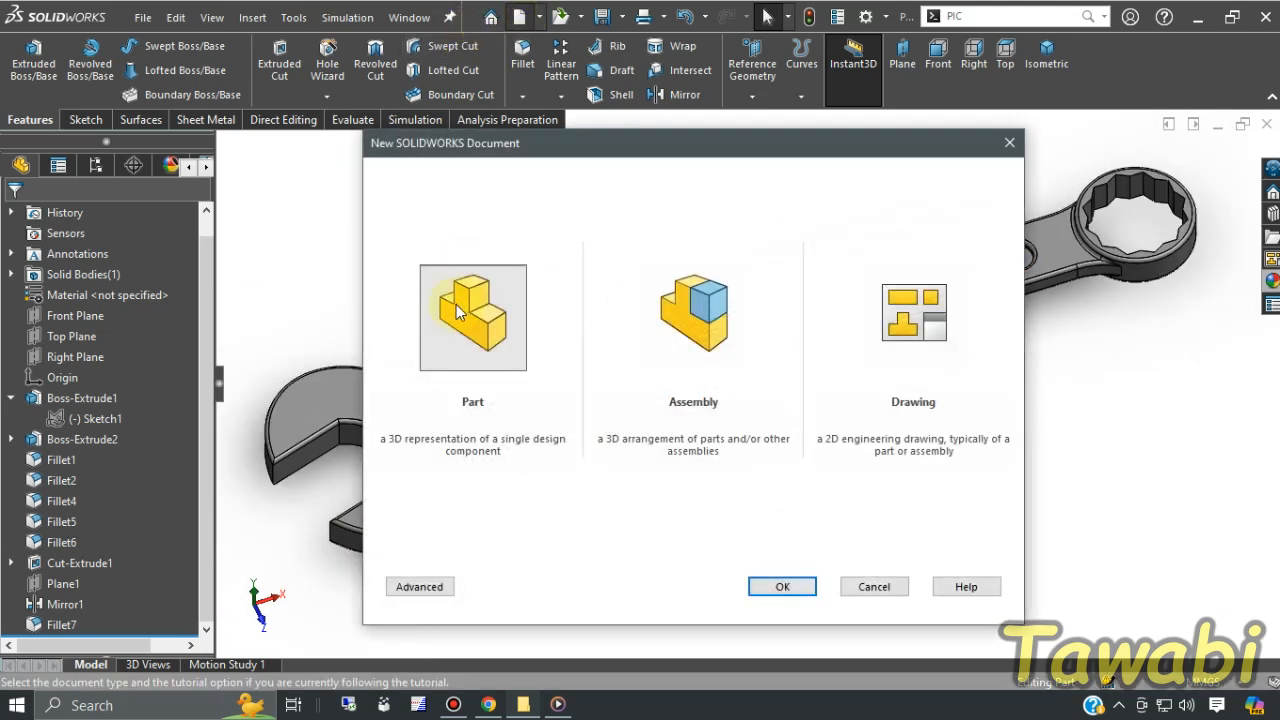
double_click(455, 302)
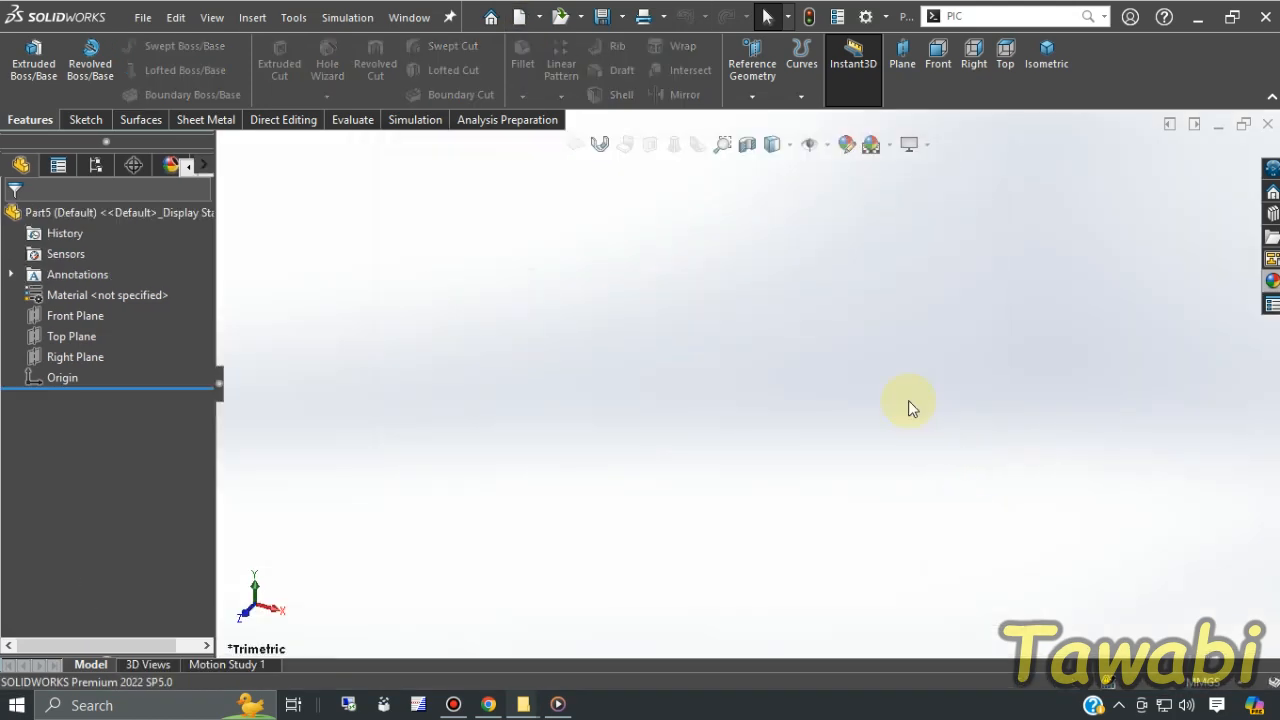
left_click(81, 334)
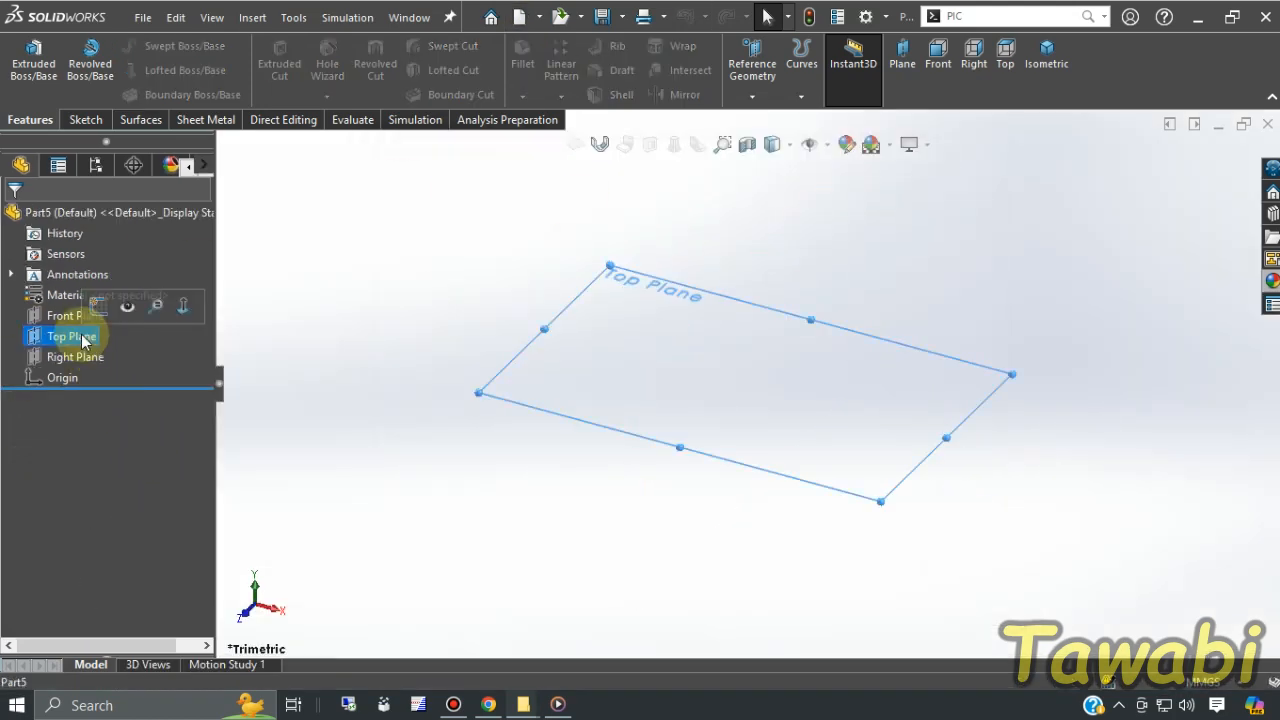
left_click(92, 300)
left_click(1042, 456)
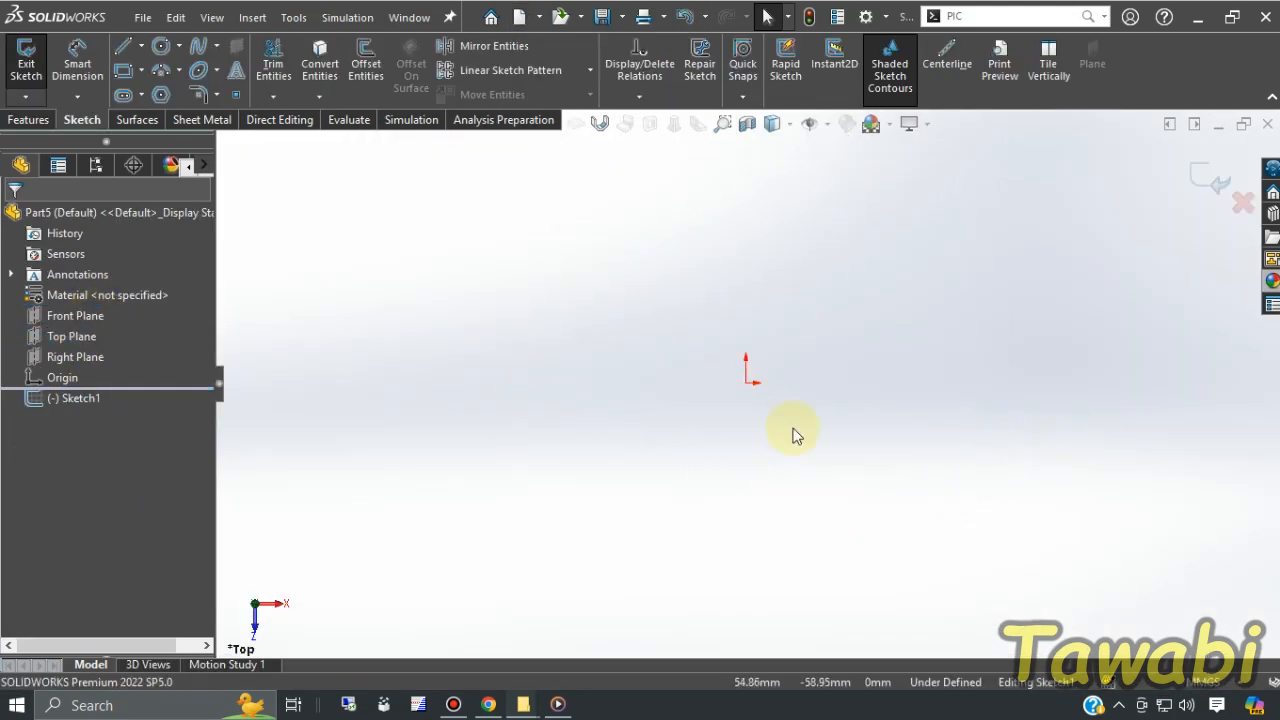
- Sketch a horizontal midpoint line about 218 mm long centred on the origin and make it construction geometry
left_click(142, 50)
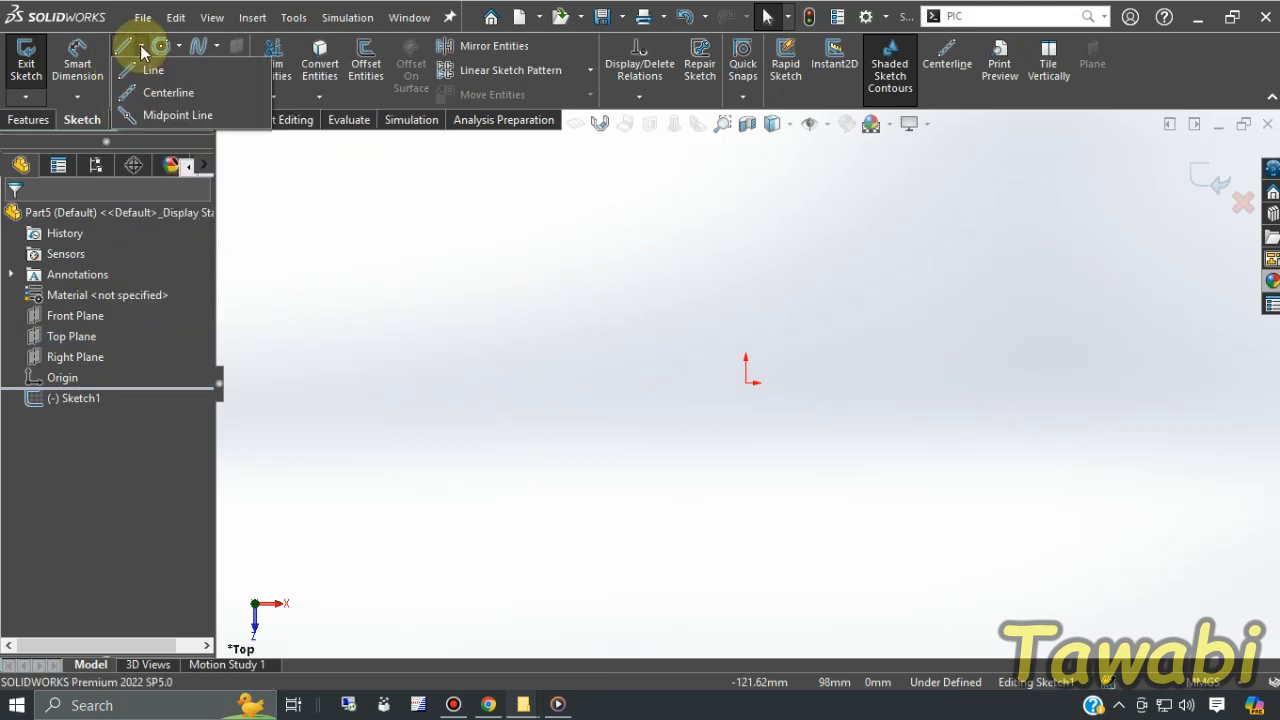
left_click(160, 112)
left_click(745, 383)
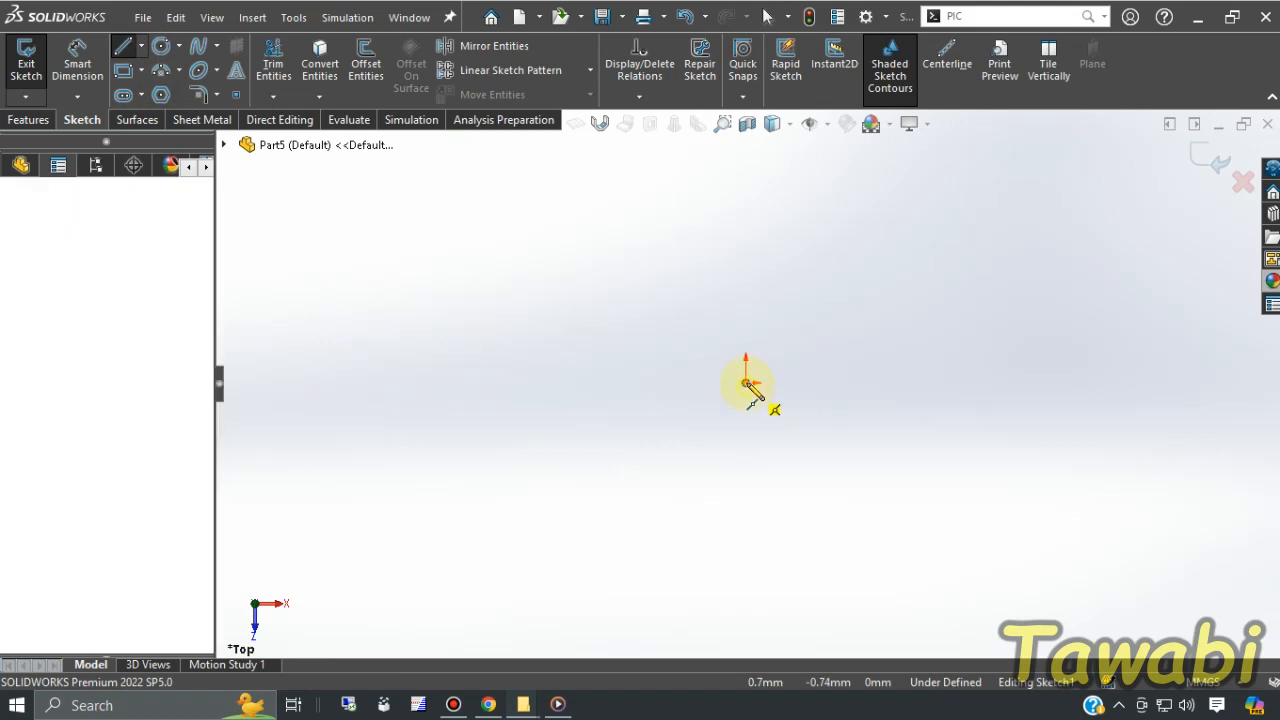
left_click(467, 383)
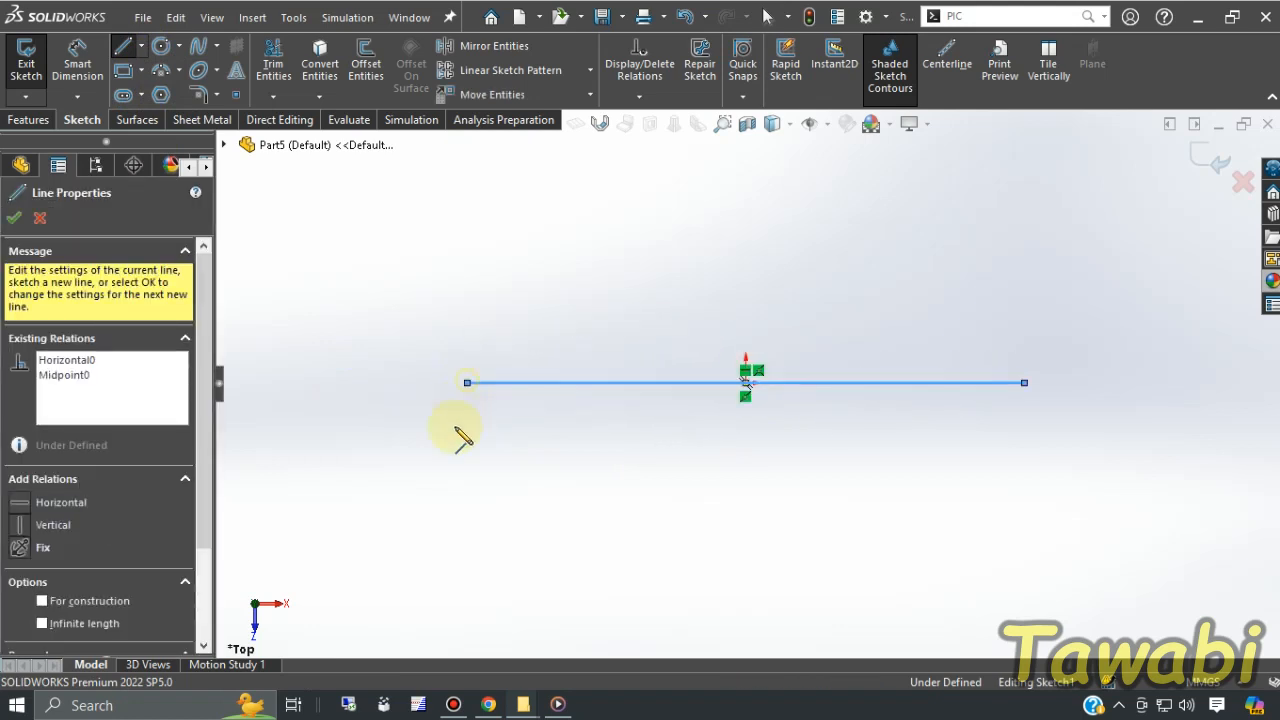
key("Escape")
left_click(565, 384)
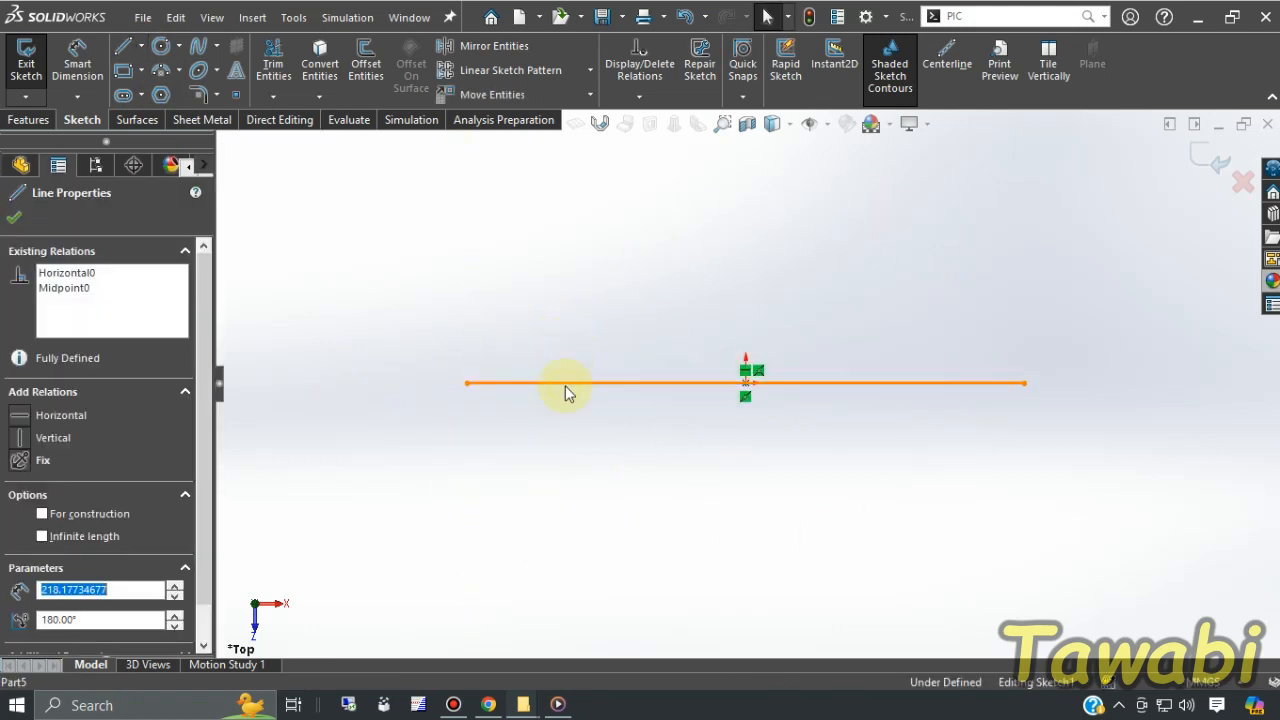
left_click(95, 513)
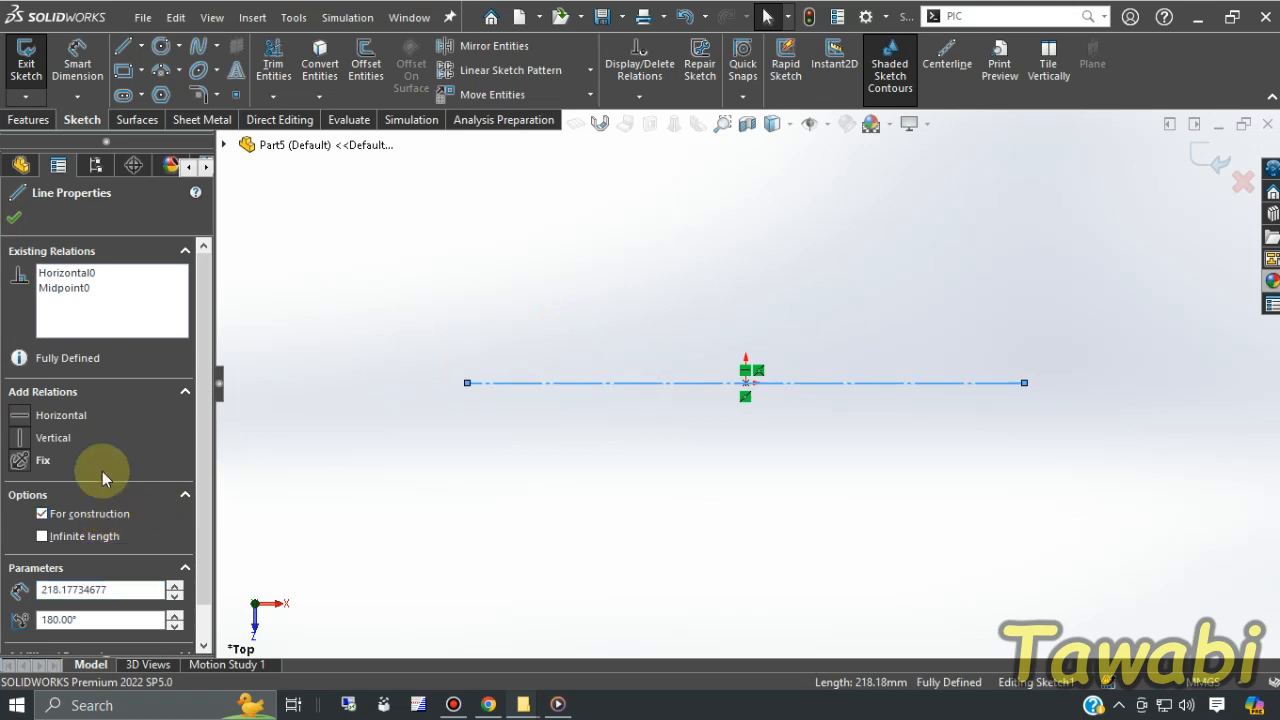
left_click(14, 217)
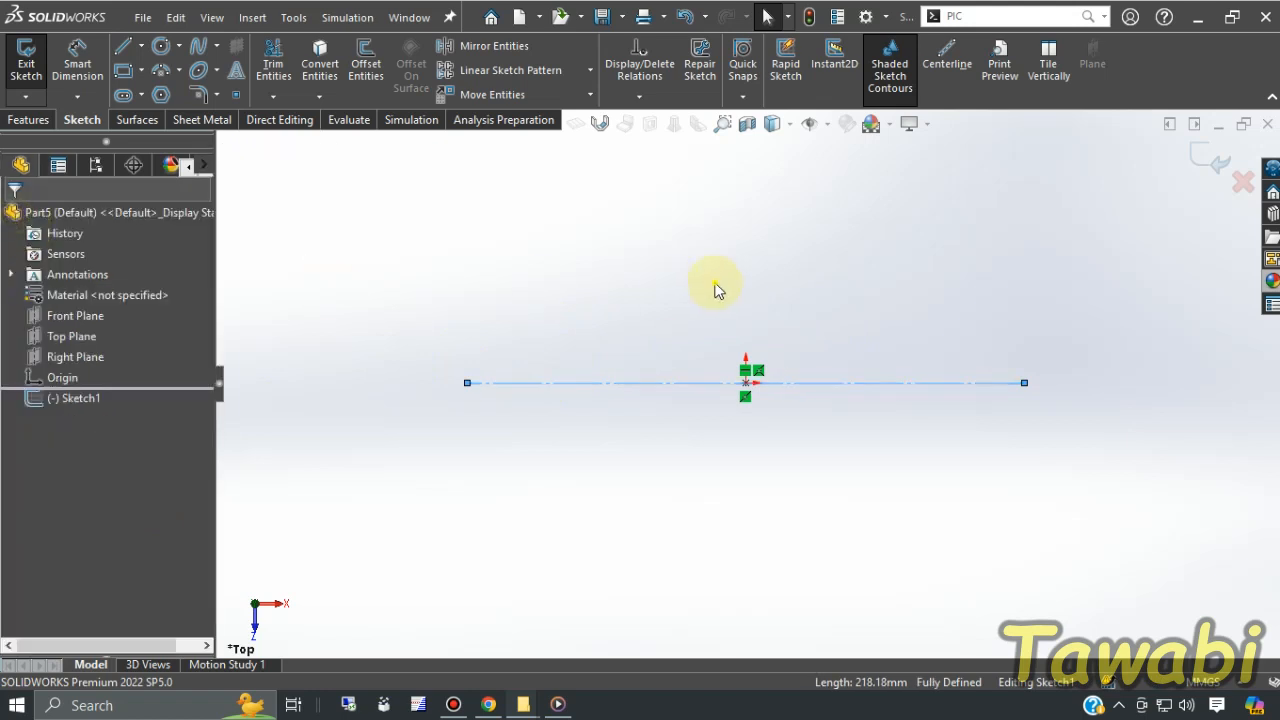
- Dimension the horizontal construction line's length as 225 mm
left_click(78, 62)
left_click(590, 384)
left_click(593, 288)
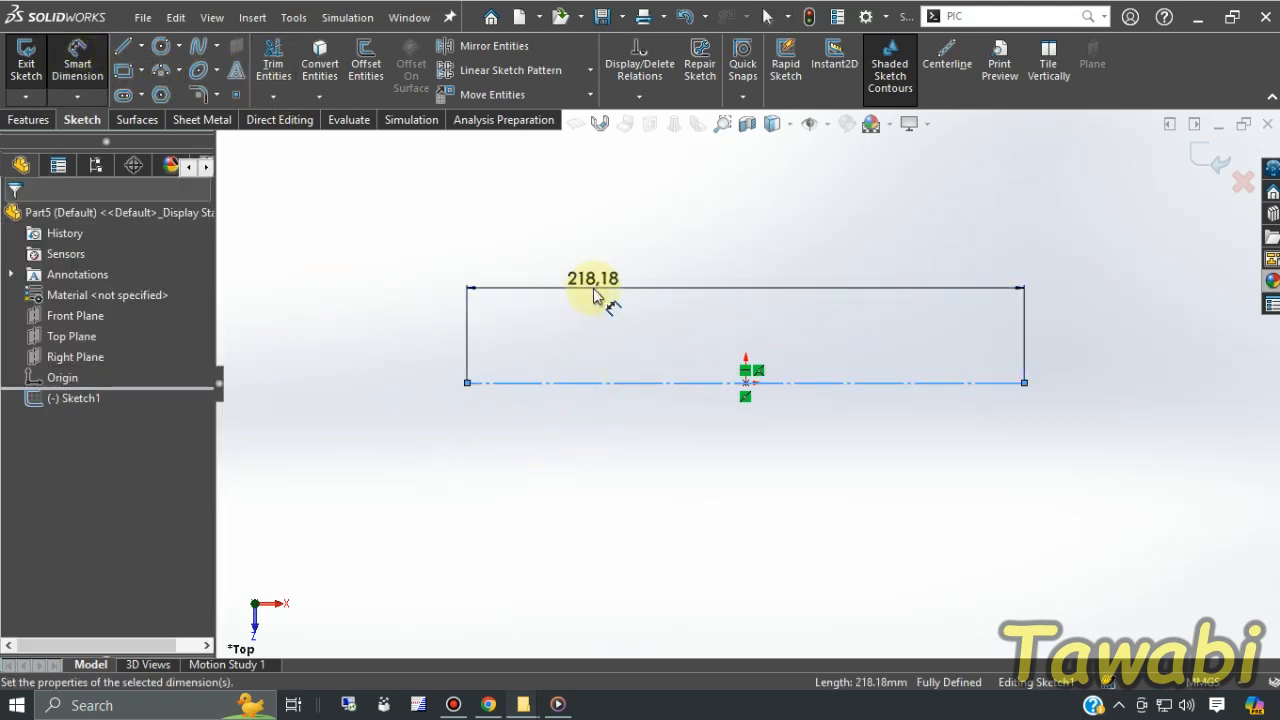
type("225")
key("Return")
key("Escape")
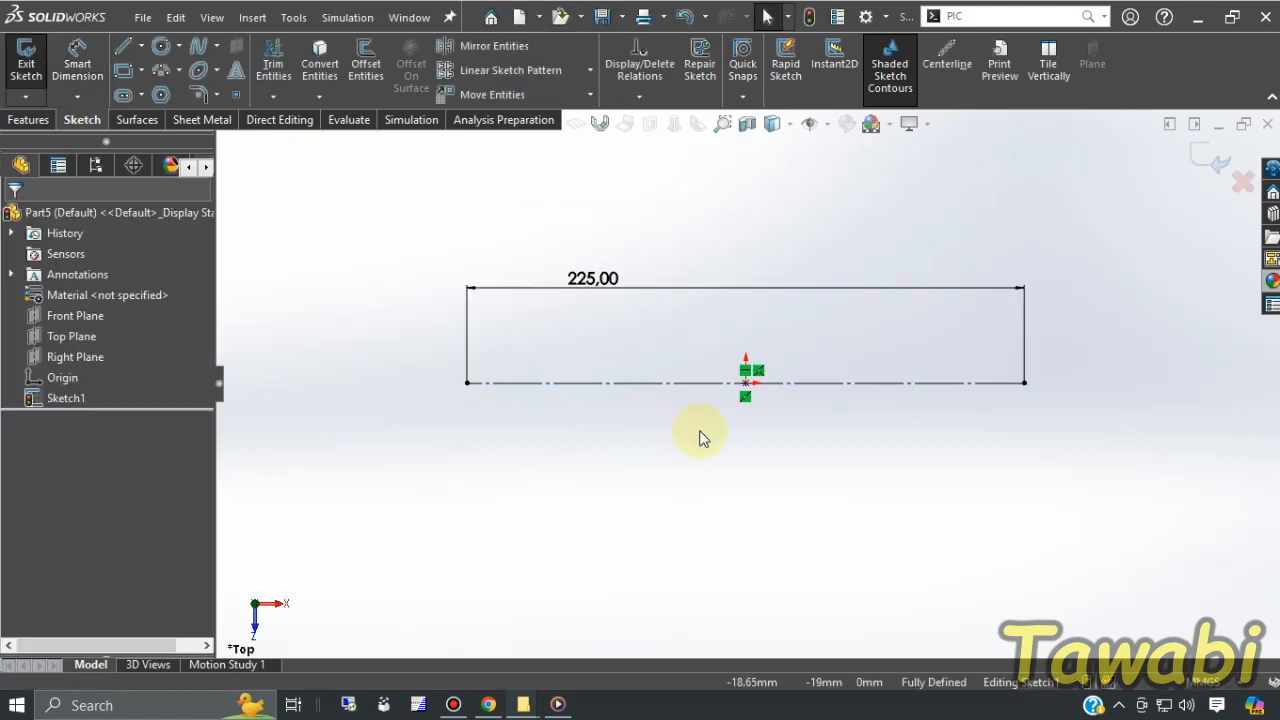
- Sketch a tilted ellipse centred on the construction line's left endpoint, with semi-axes of about 38 mm and 20 mm
scroll(500, 395, "down", 2)
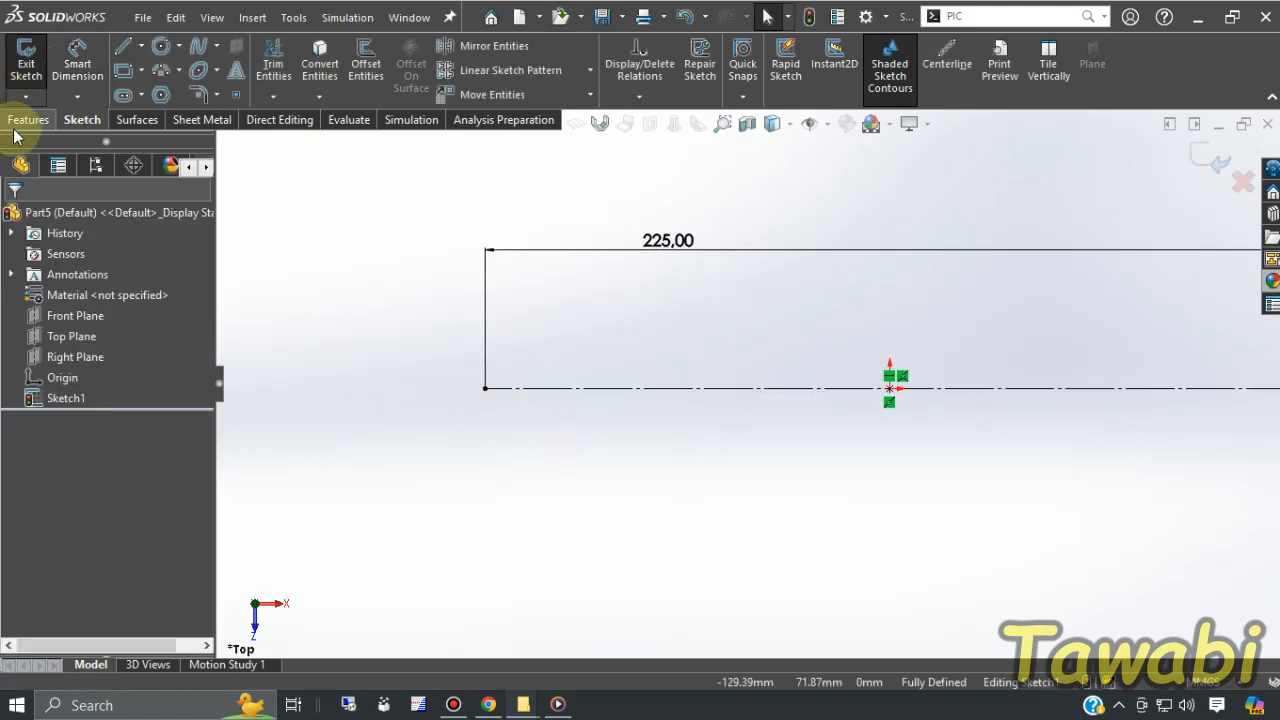
left_click(215, 74)
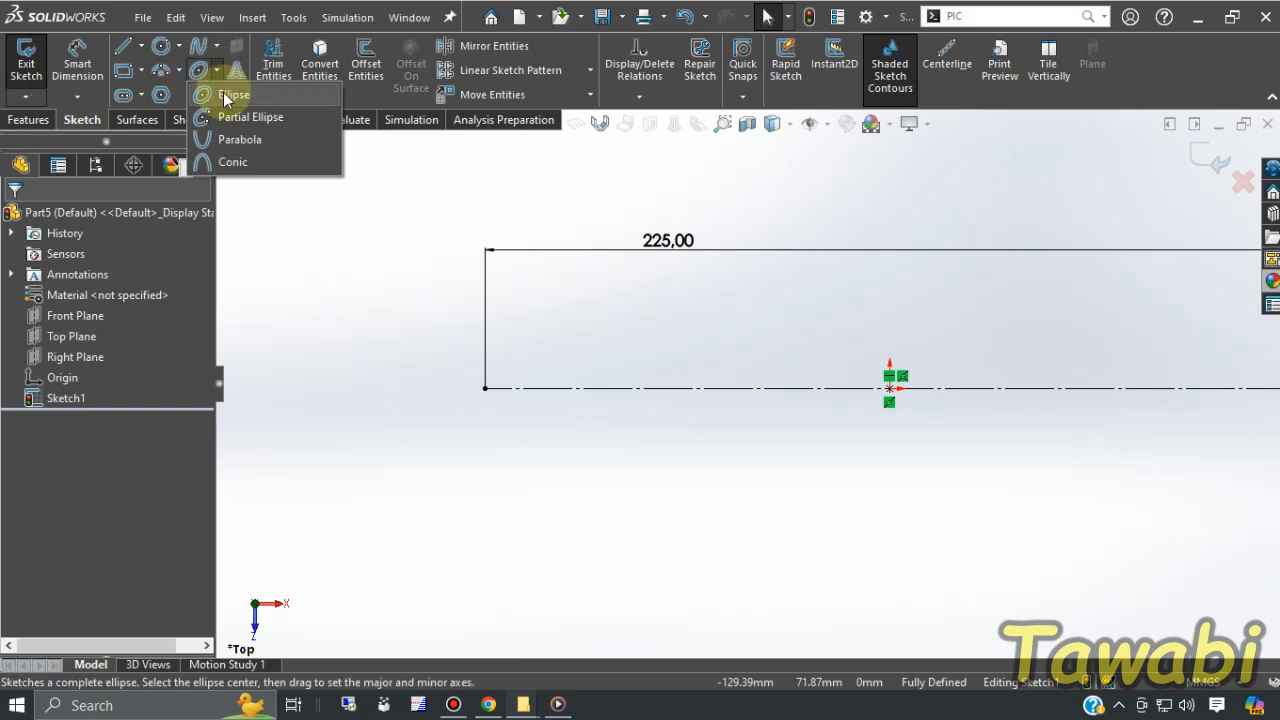
left_click(224, 91)
left_click(485, 388)
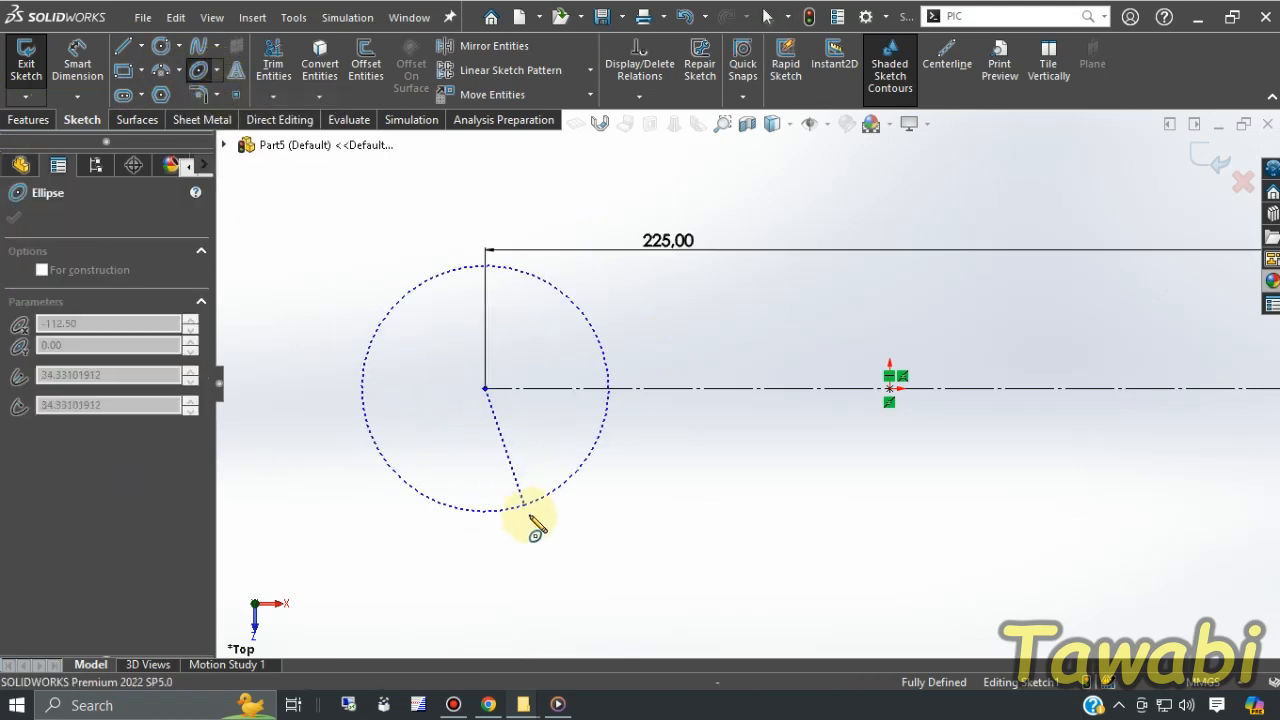
left_click(522, 516)
left_click(589, 463)
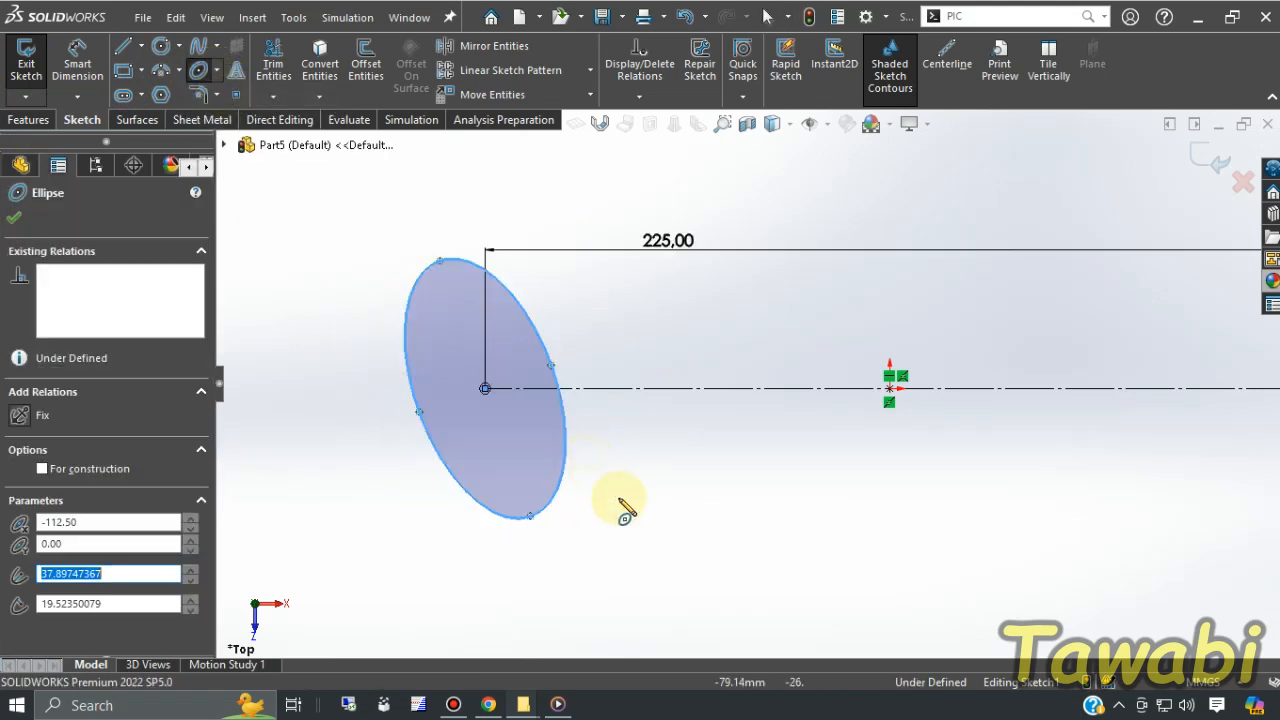
key("Escape")
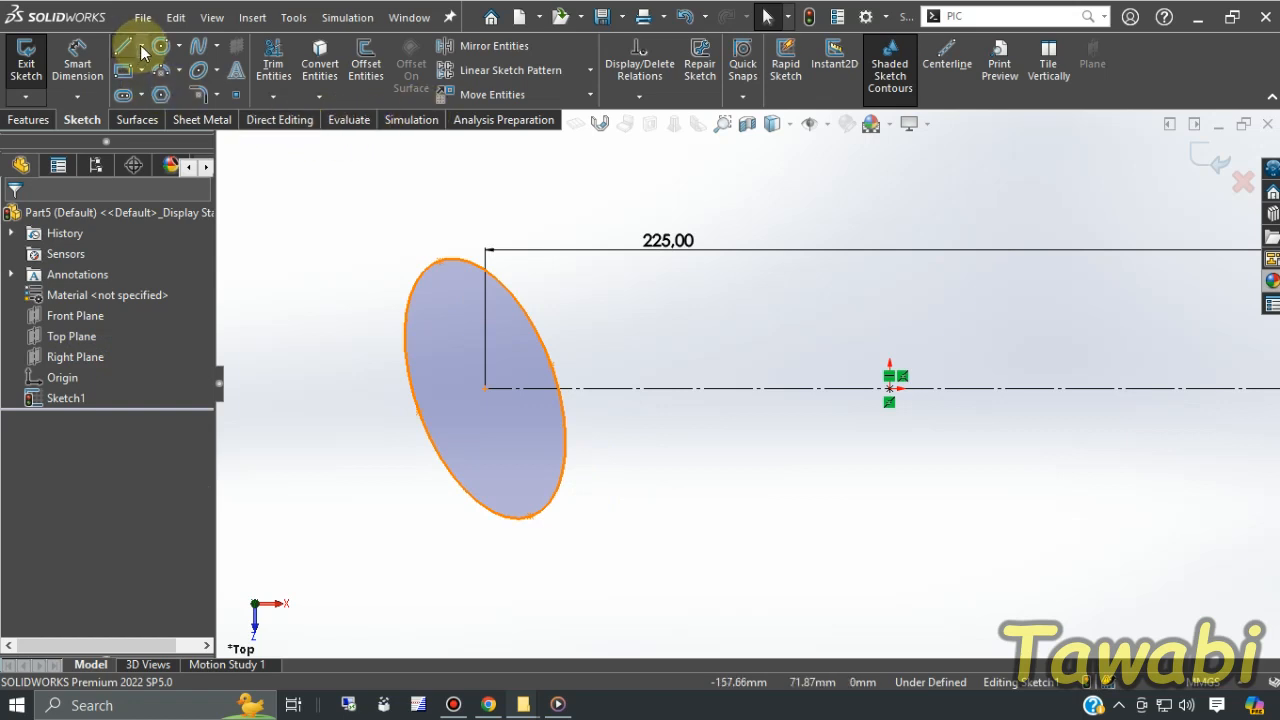
- Draw a centerline along the ellipse's long axis, joining its upper and lower axis points
left_click(142, 47)
left_click(165, 92)
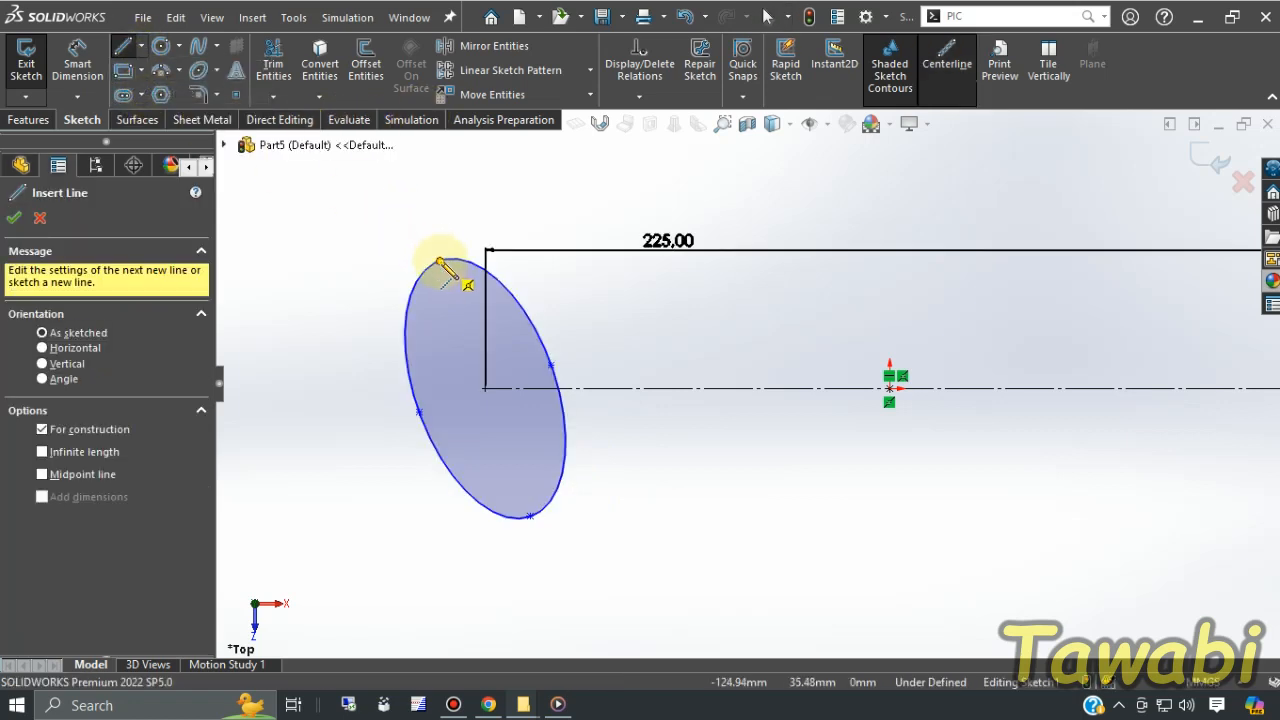
left_click(440, 262)
left_click(530, 517)
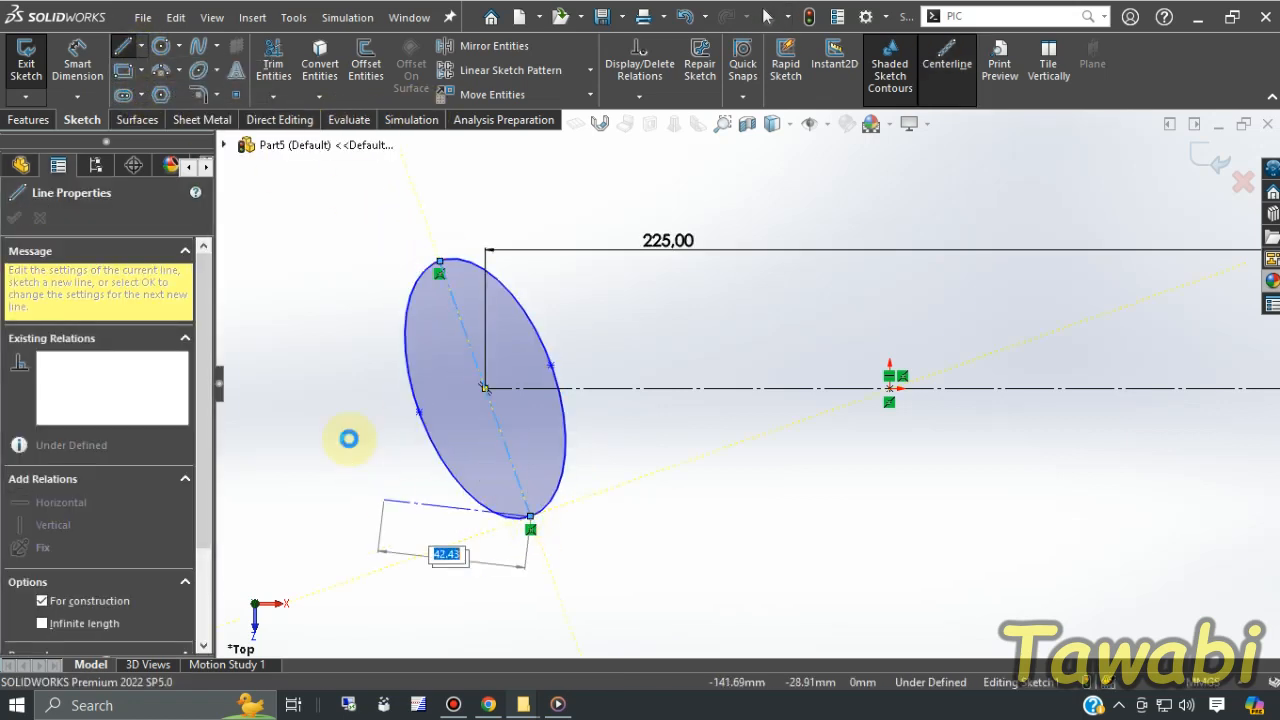
key("Escape")
- Draw a centerline from the ellipse's left short-axis point to its centre
left_click(142, 47)
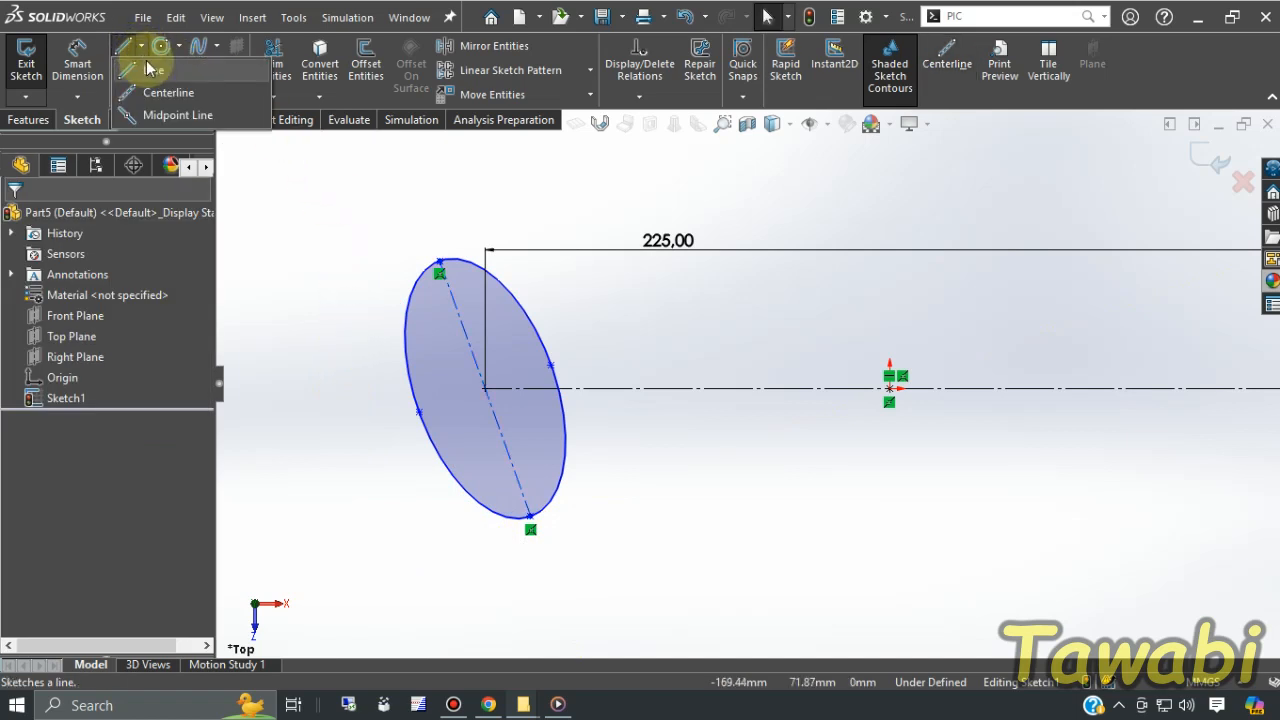
left_click(165, 92)
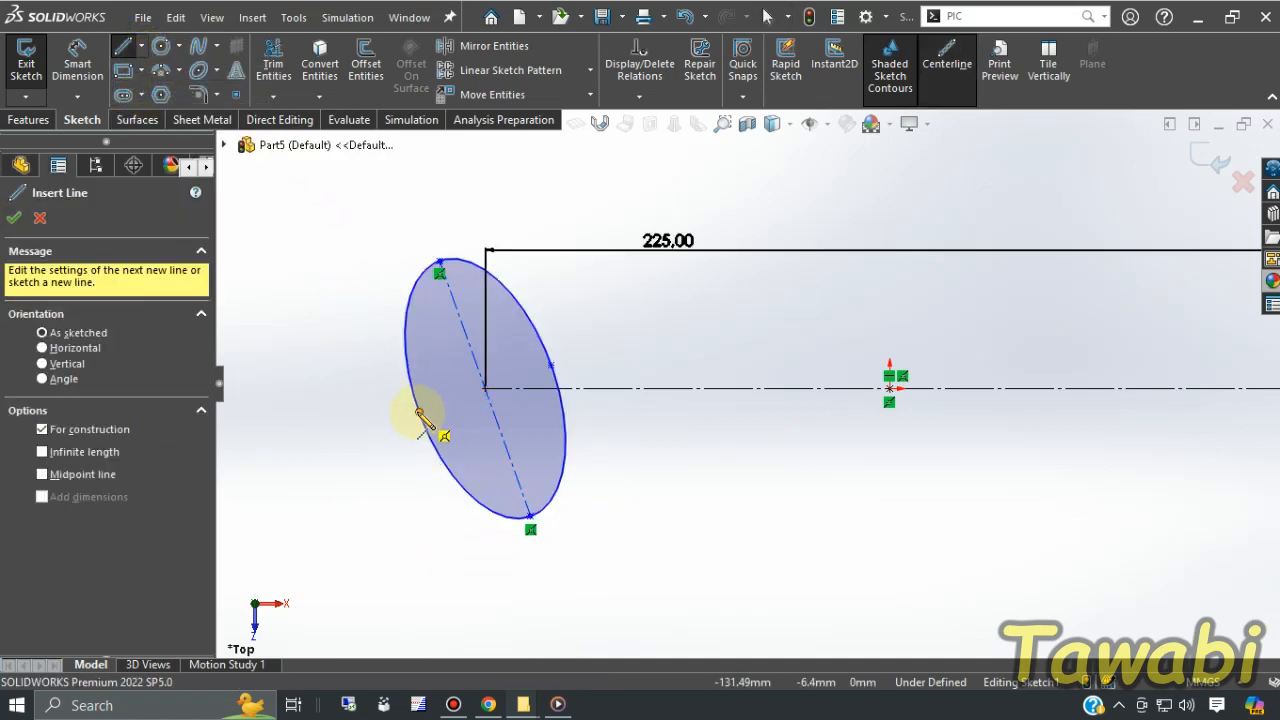
left_click(419, 412)
left_click(484, 388)
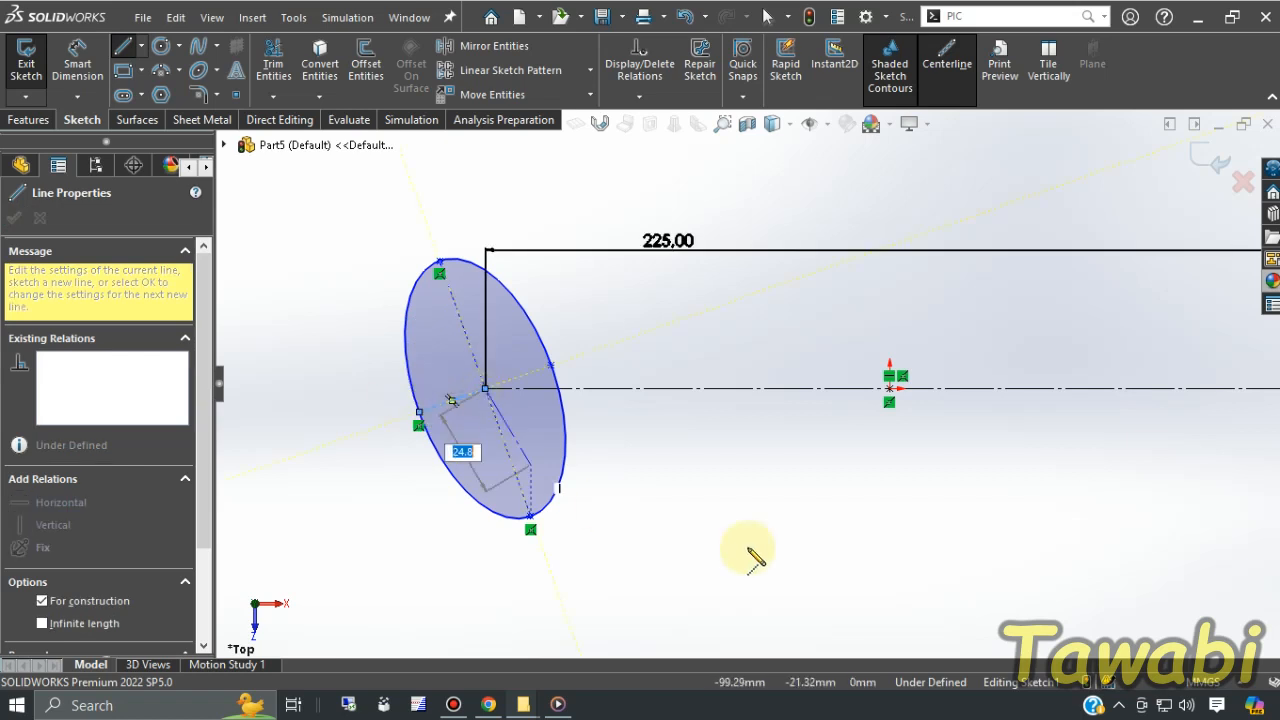
key("Escape")
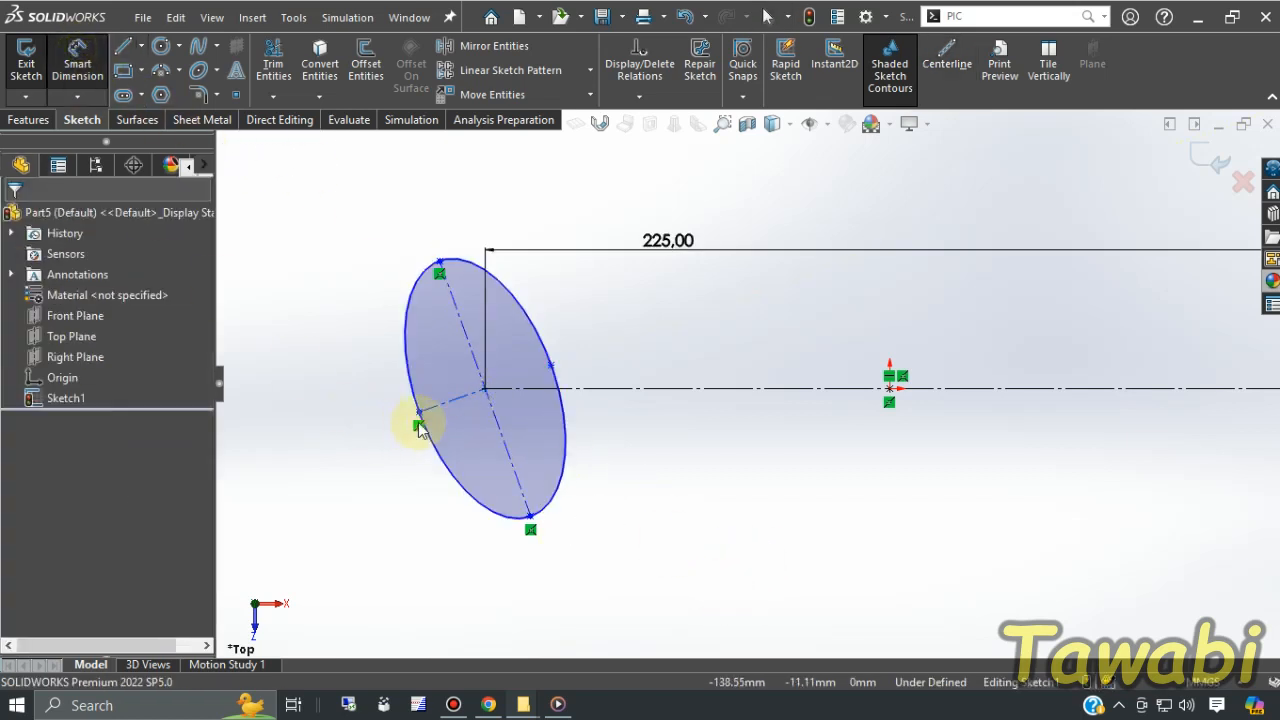
- Dimension the angle between the ellipse's short-axis centerline and the horizontal as 17°
scroll(430, 415, "down", 2)
left_click(469, 400)
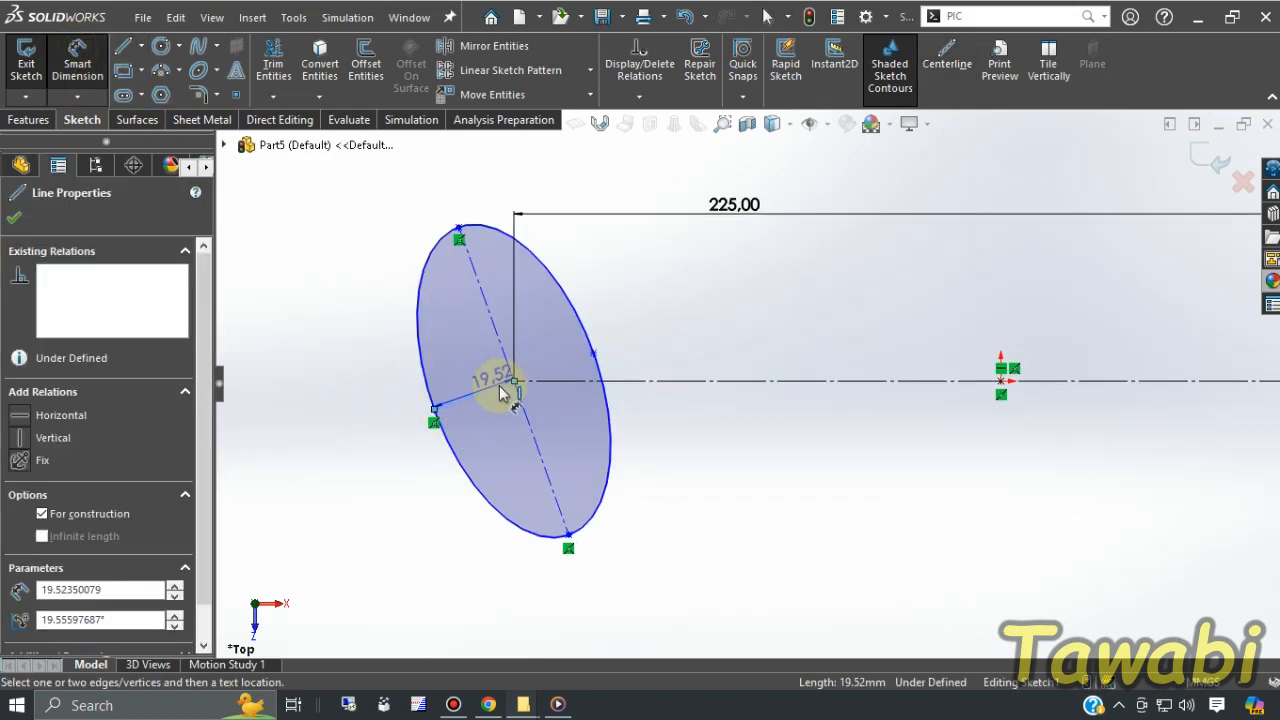
left_click(514, 382)
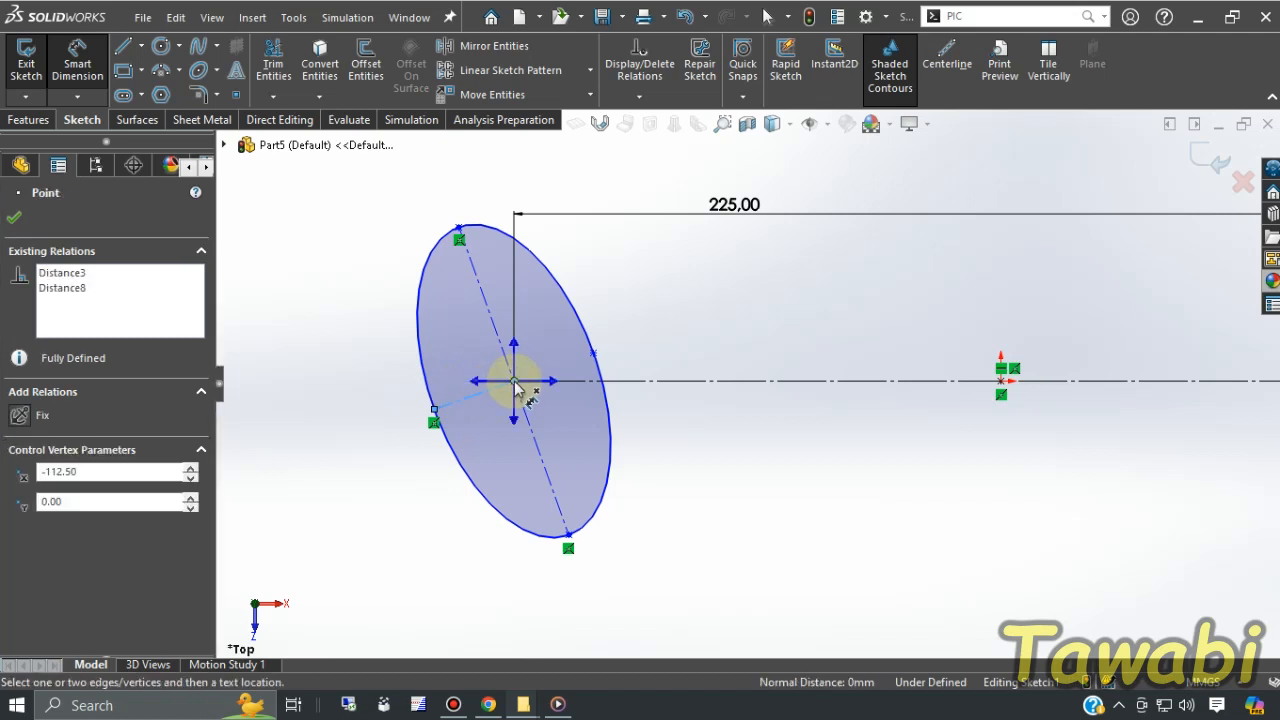
left_click(371, 423)
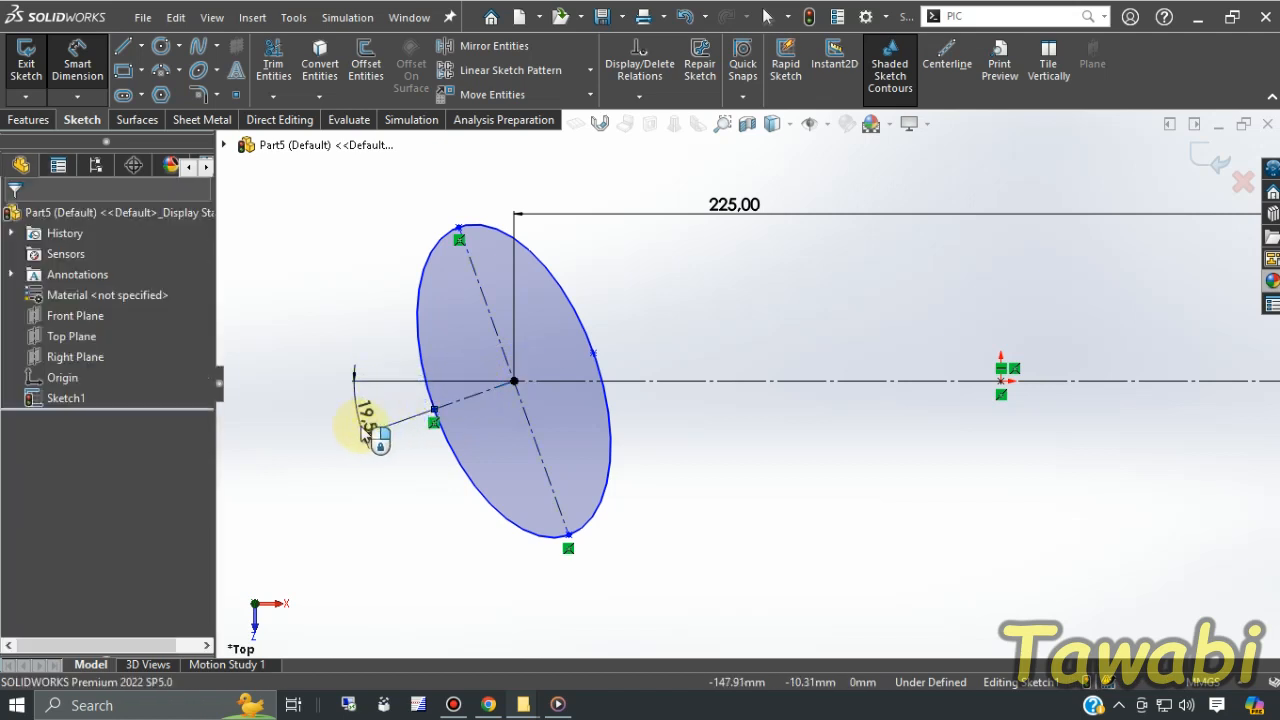
key("Return")
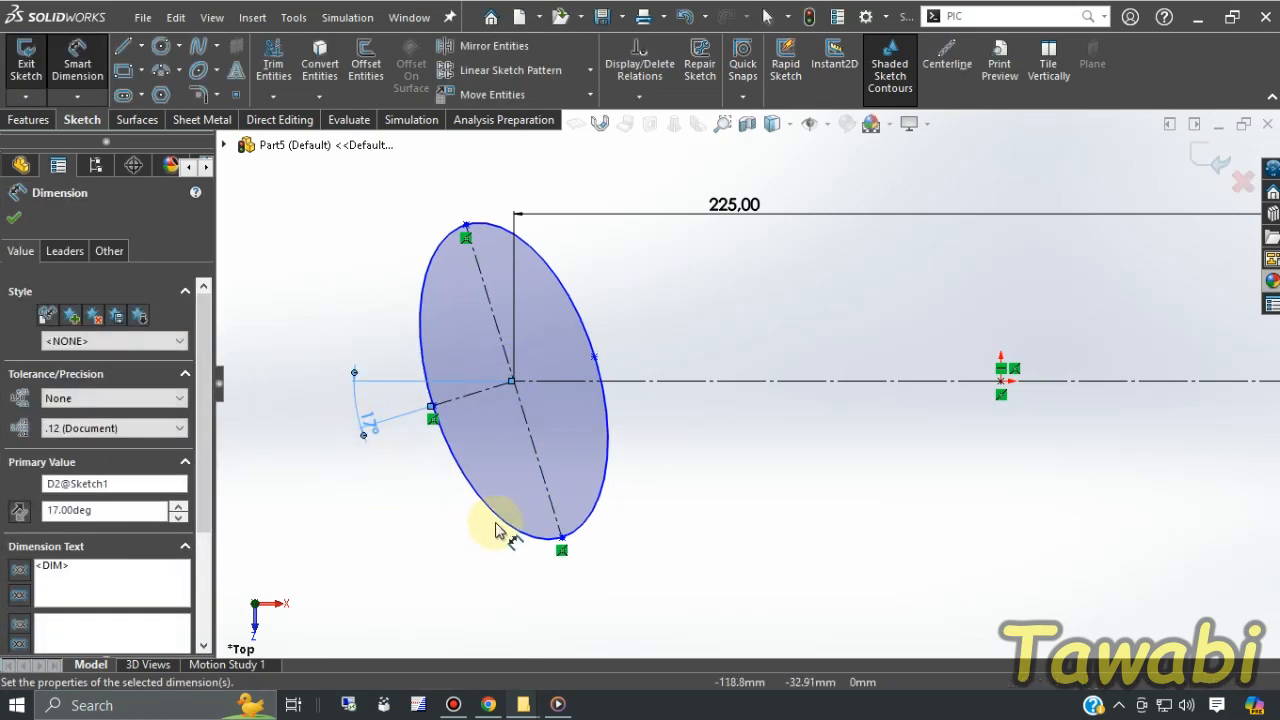
key("Escape")
- Dimension the ellipse's width between its two short-axis points as 50 mm
left_click(77, 52)
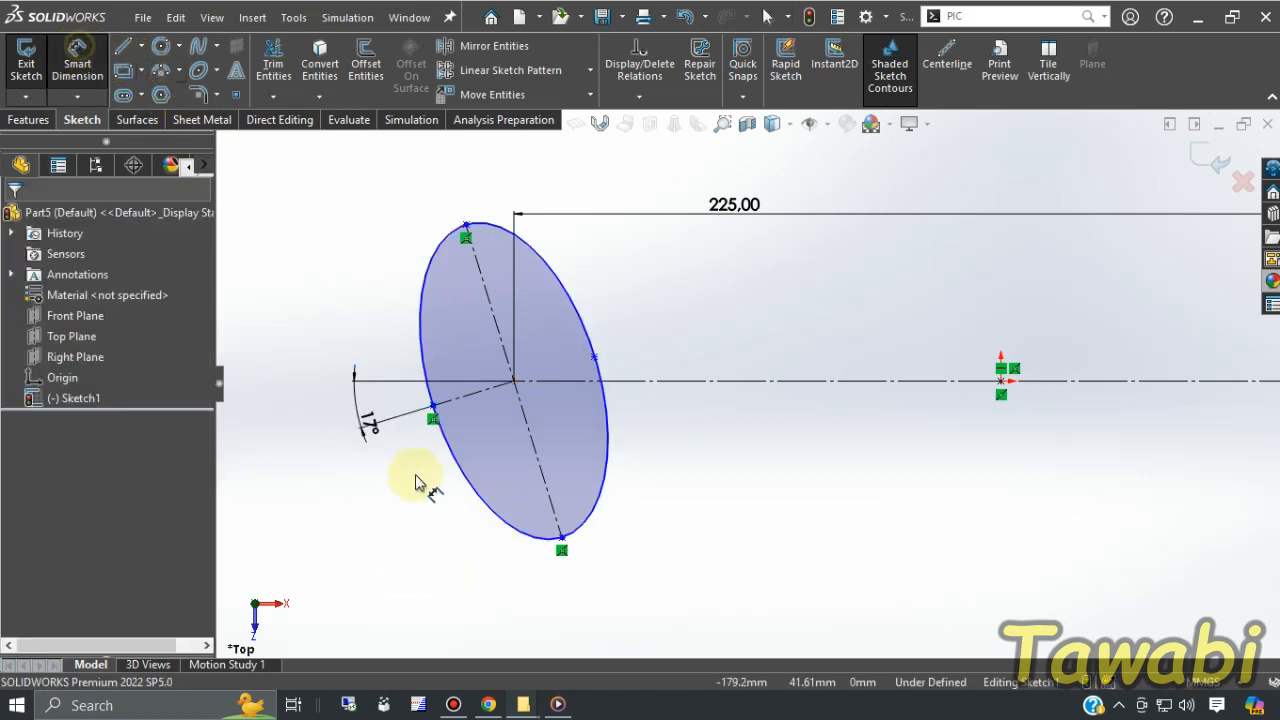
left_click(433, 408)
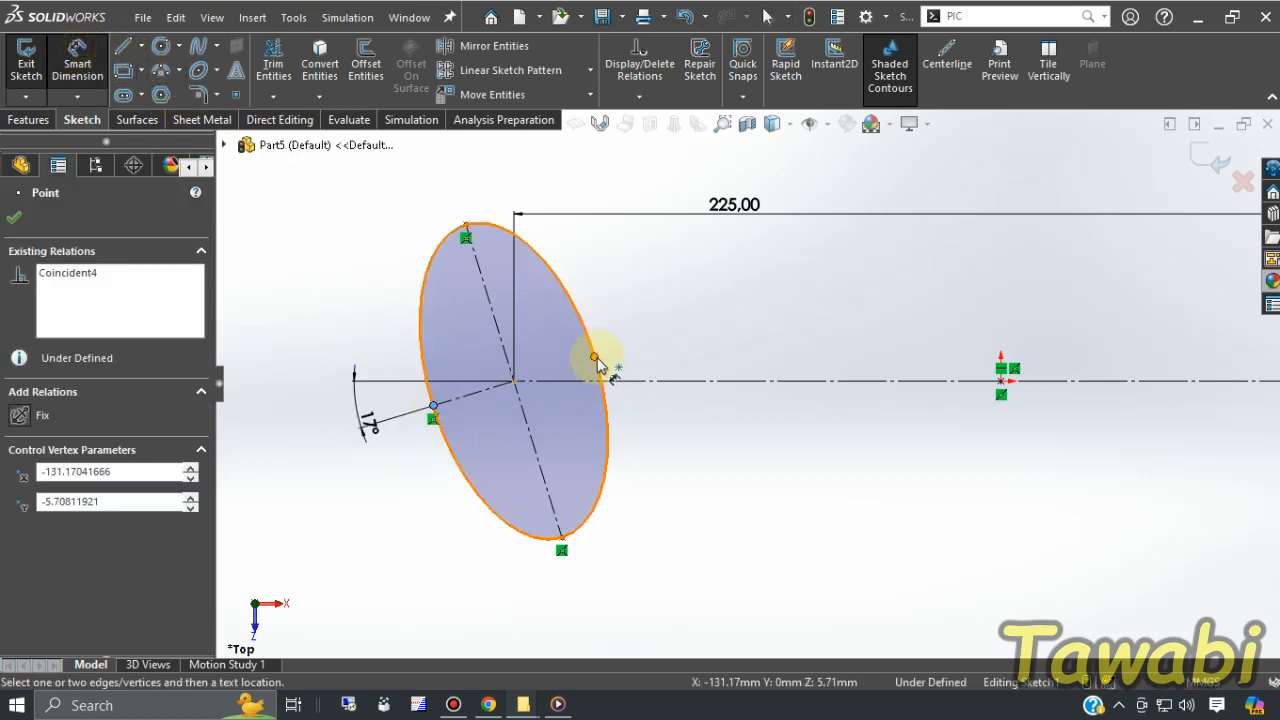
left_click(595, 358)
left_click(652, 580)
type("50")
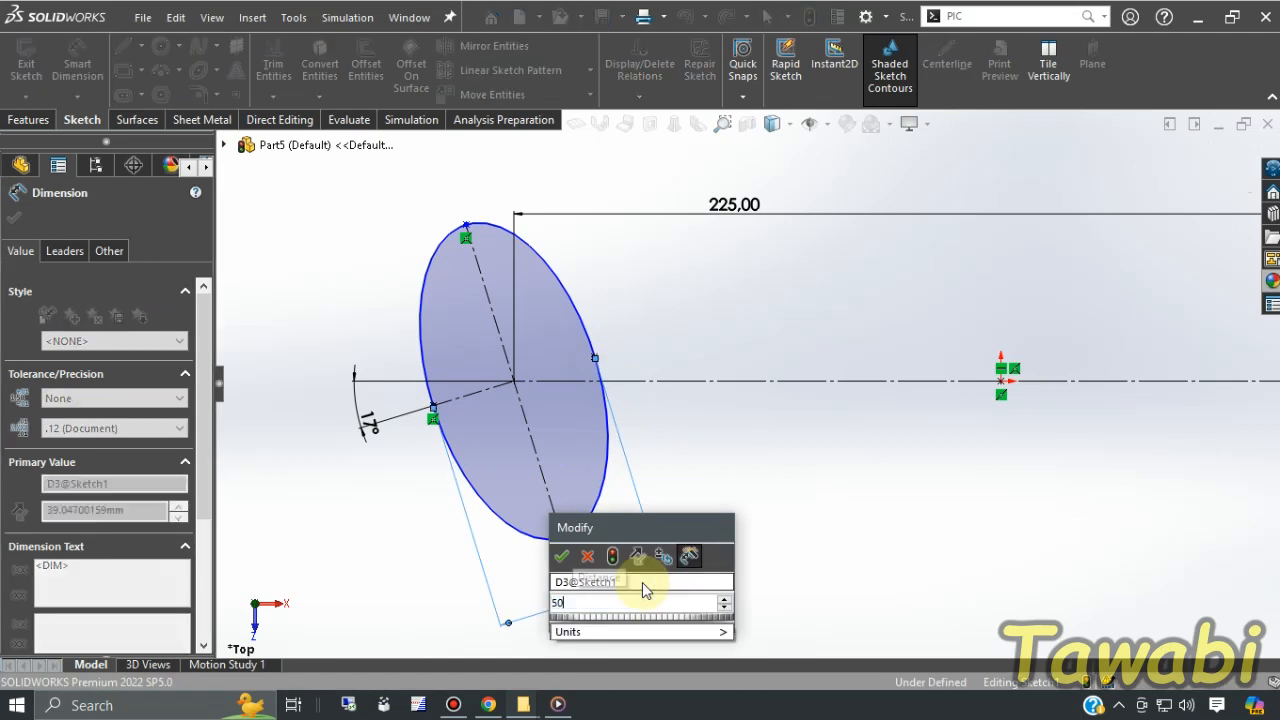
key("Return")
- Dimension the ellipse's length between its two long-axis points as 60 mm
left_click(575, 581)
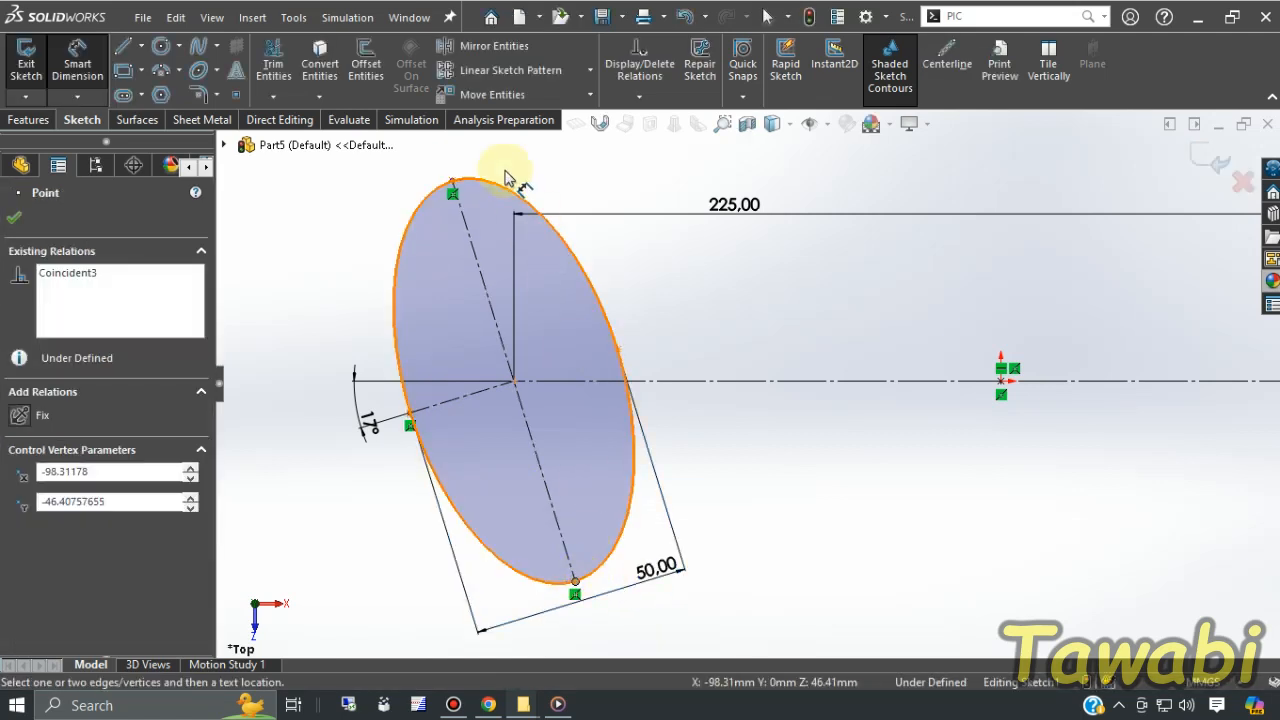
left_click(454, 184)
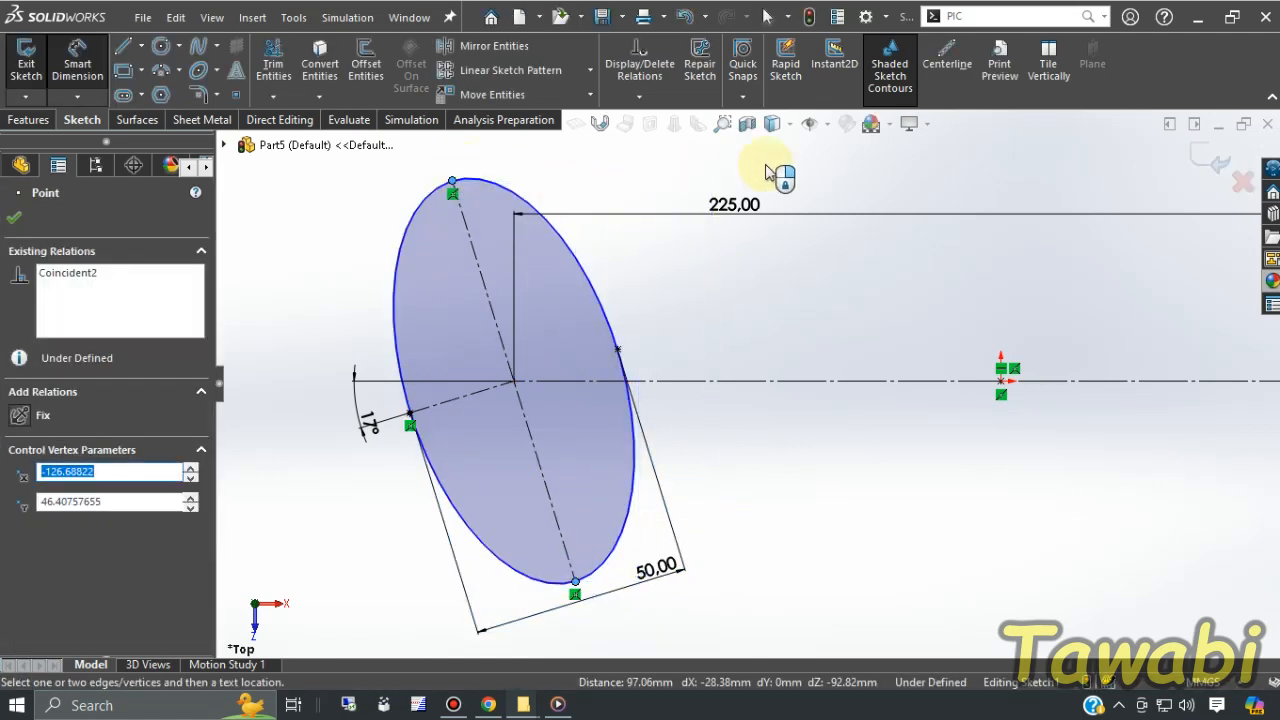
left_click(722, 177)
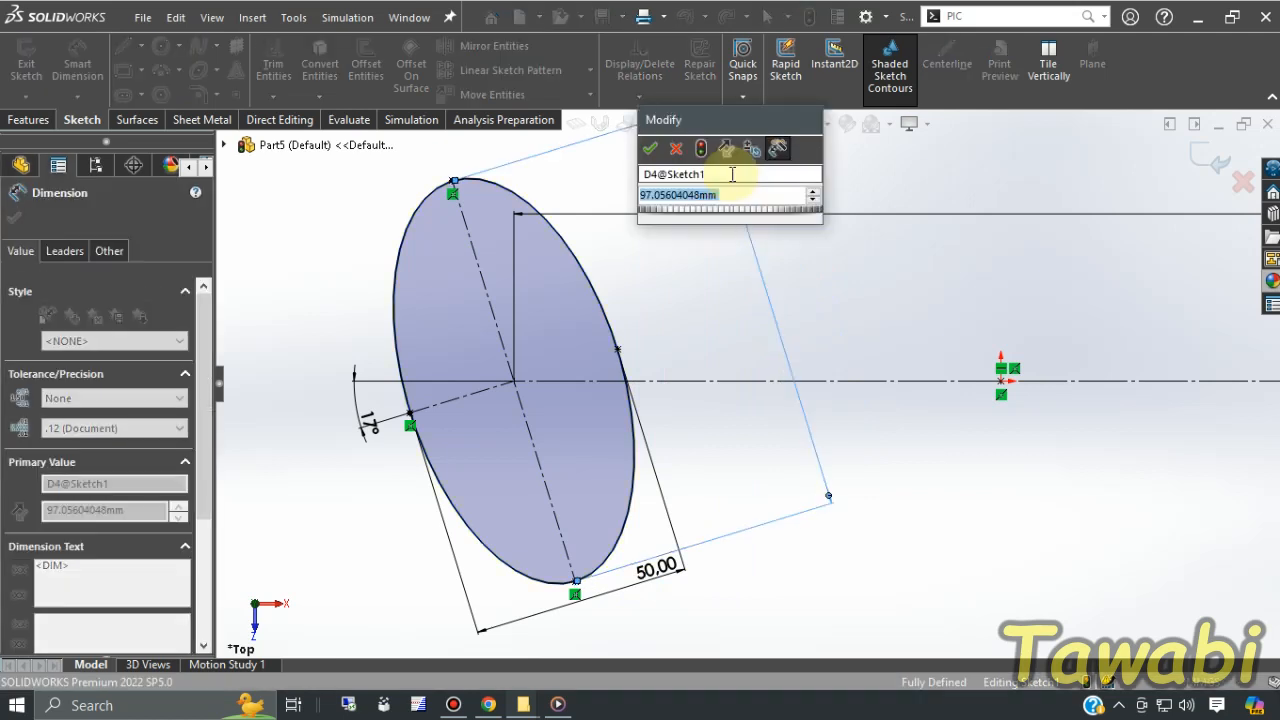
type("60")
key("Return")
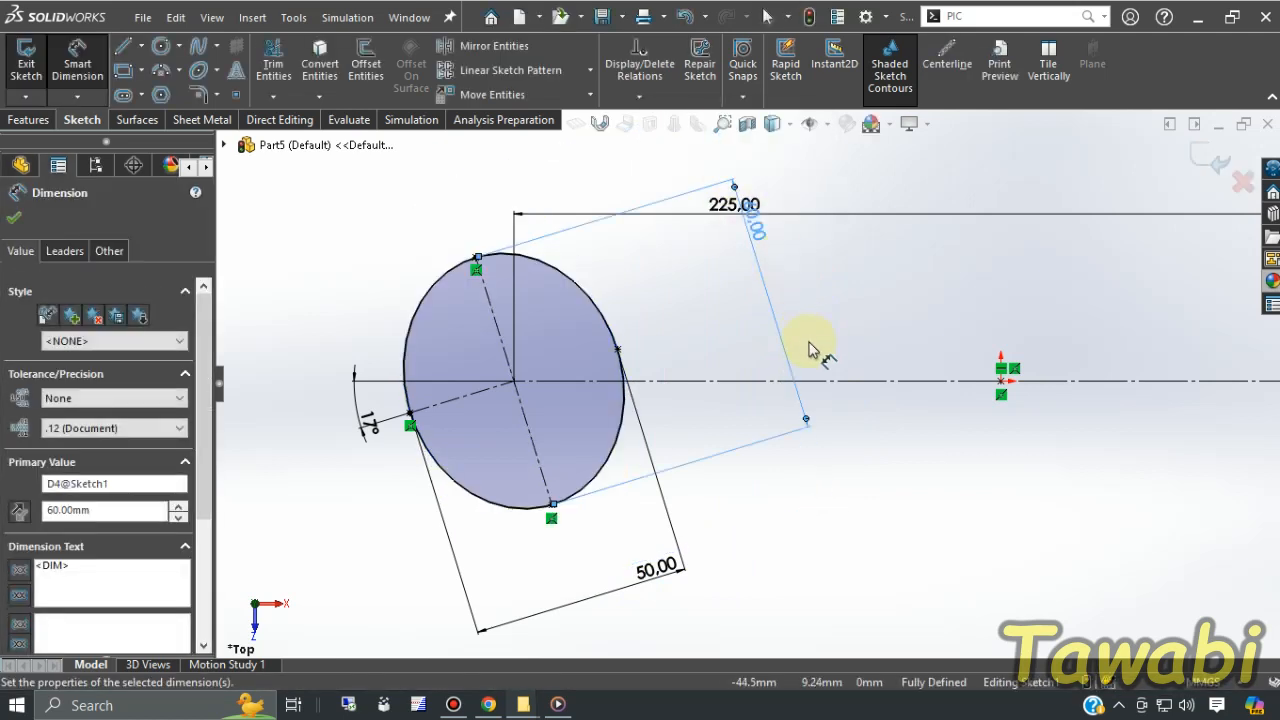
key("Escape")
left_click(740, 250)
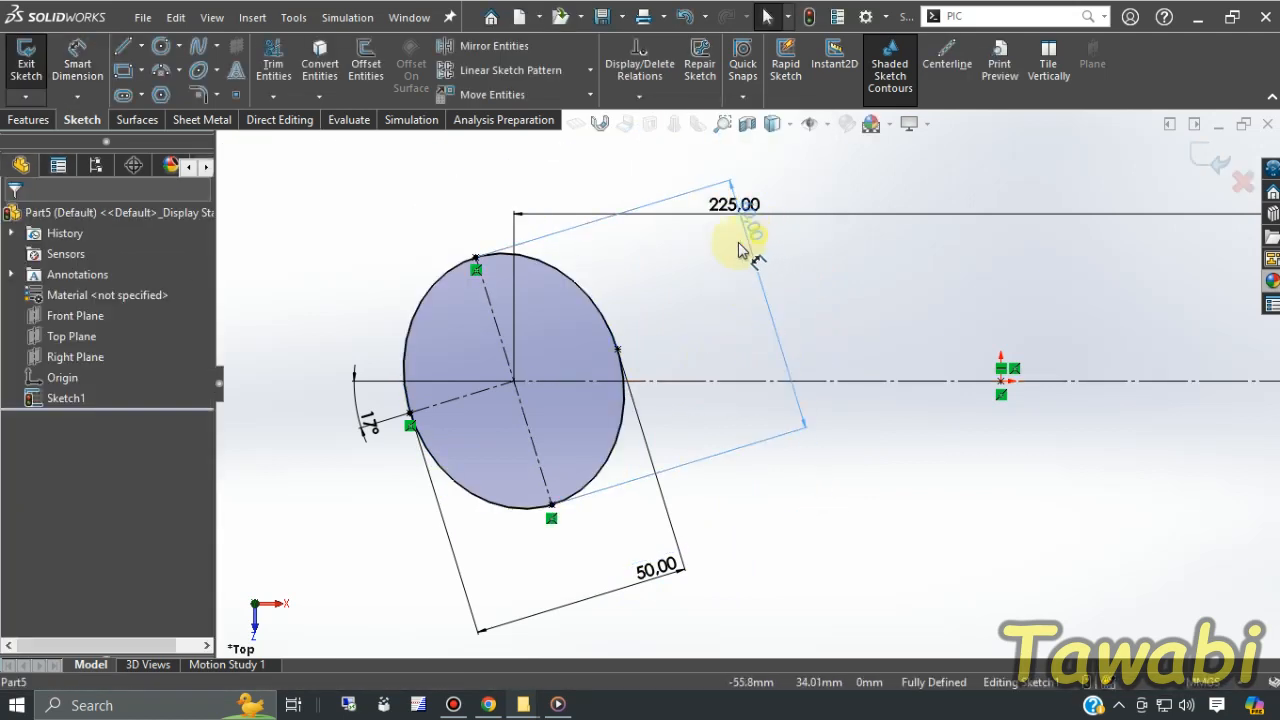
- Move the ellipse's 60 mm length dimension closer to the ellipse and accept the placement
left_click(737, 420)
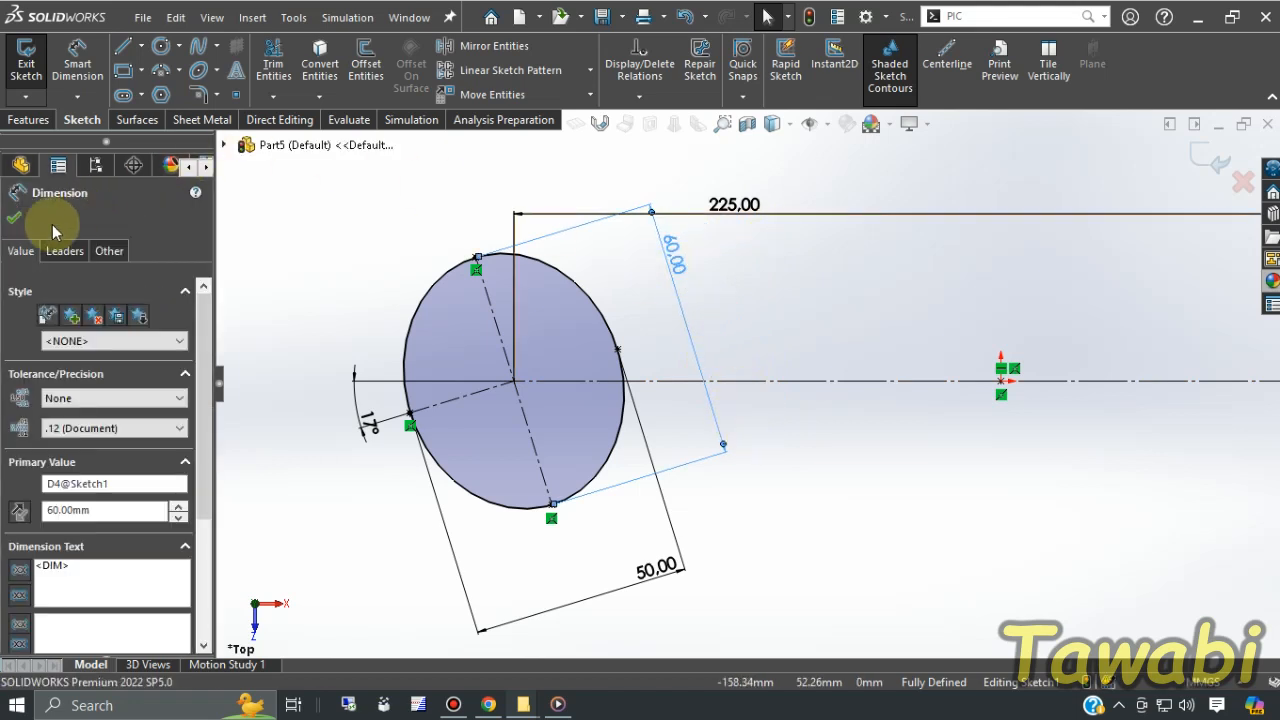
left_click(11, 219)
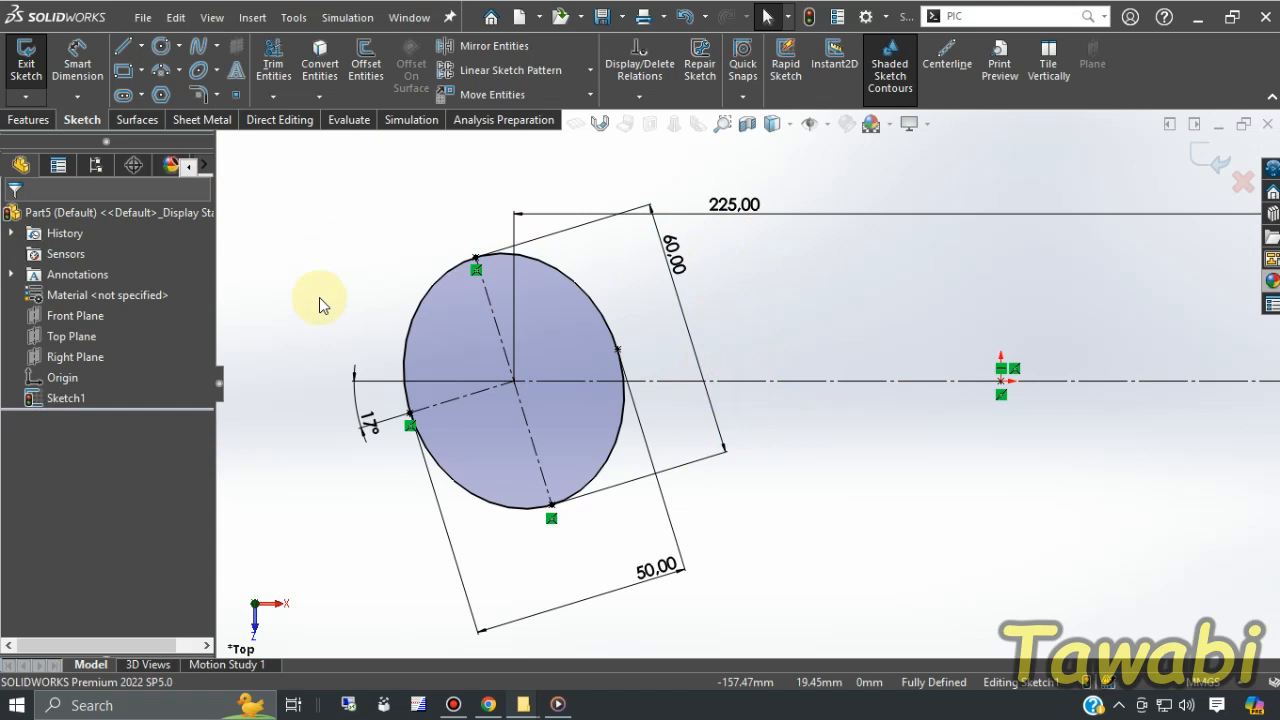
- Offset the ellipse's short-axis centerline 12.5 mm bi-directionally, with dimensions added, to form the jaw's two parallel sides
left_click(366, 65)
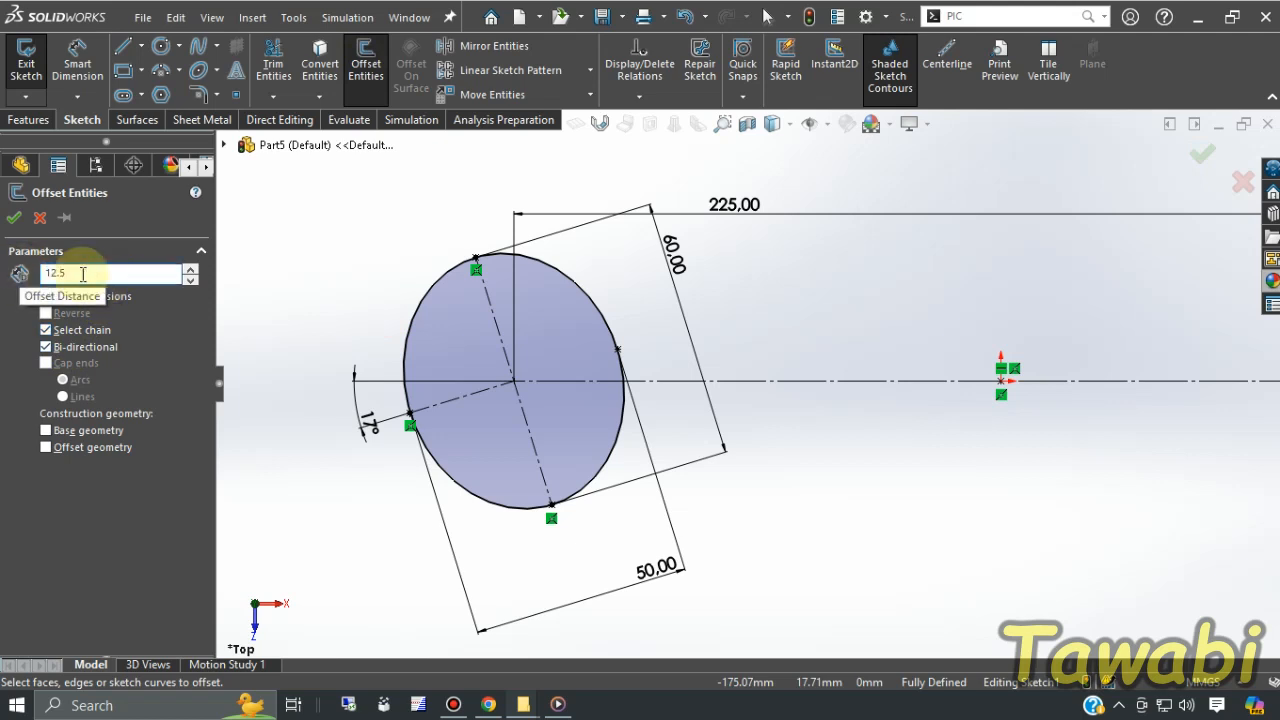
left_click(437, 412)
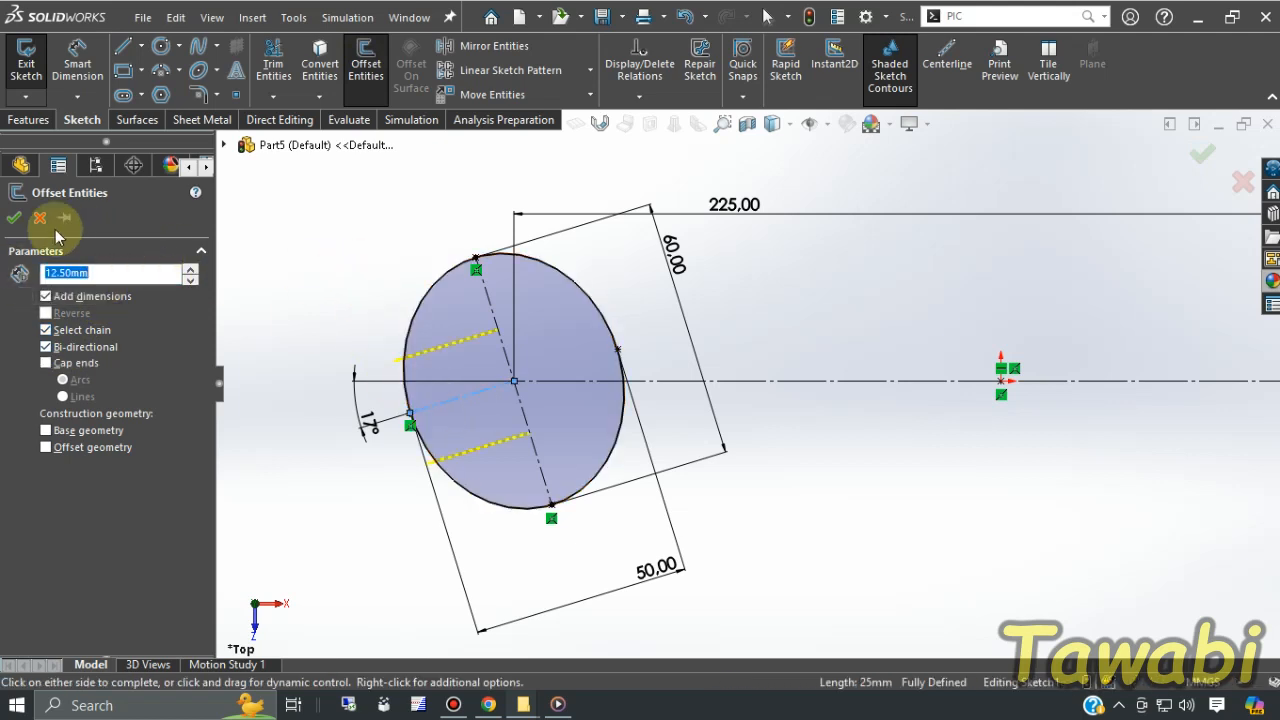
left_click(10, 219)
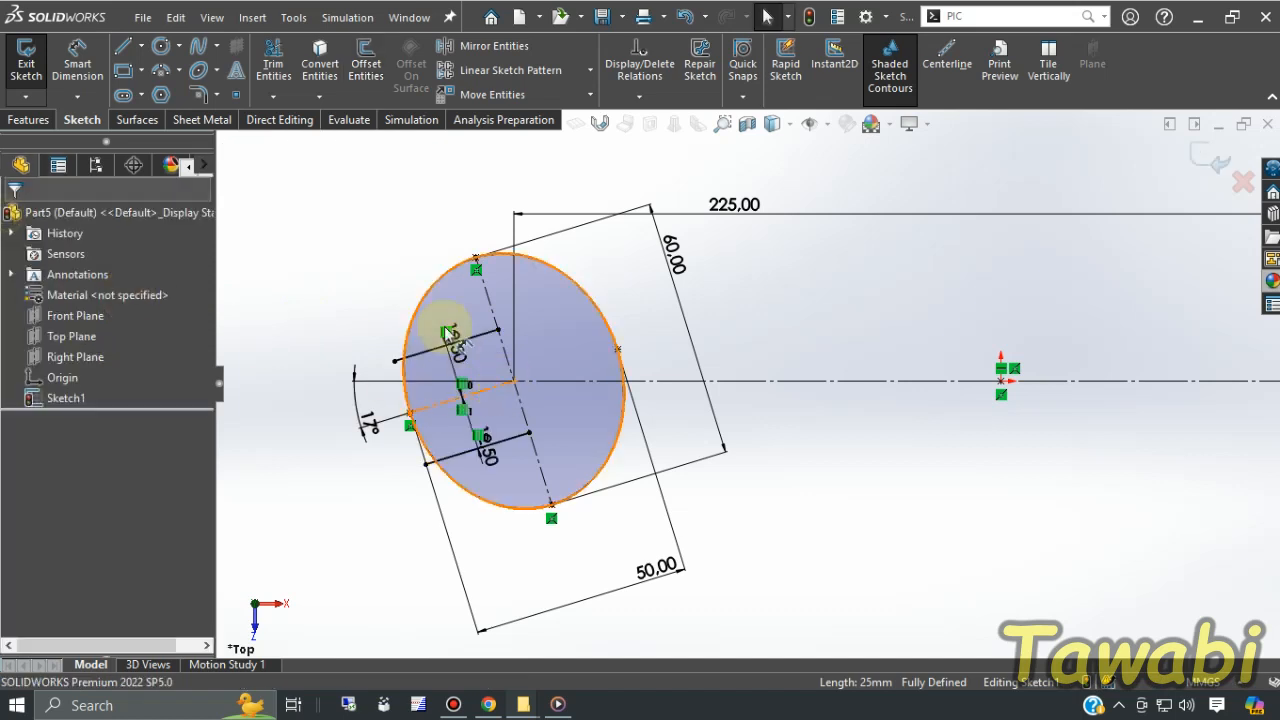
- Draw a 3 Point Arc joining the inner ends of the two offset lines, bulging away from the jaw opening
left_click(177, 69)
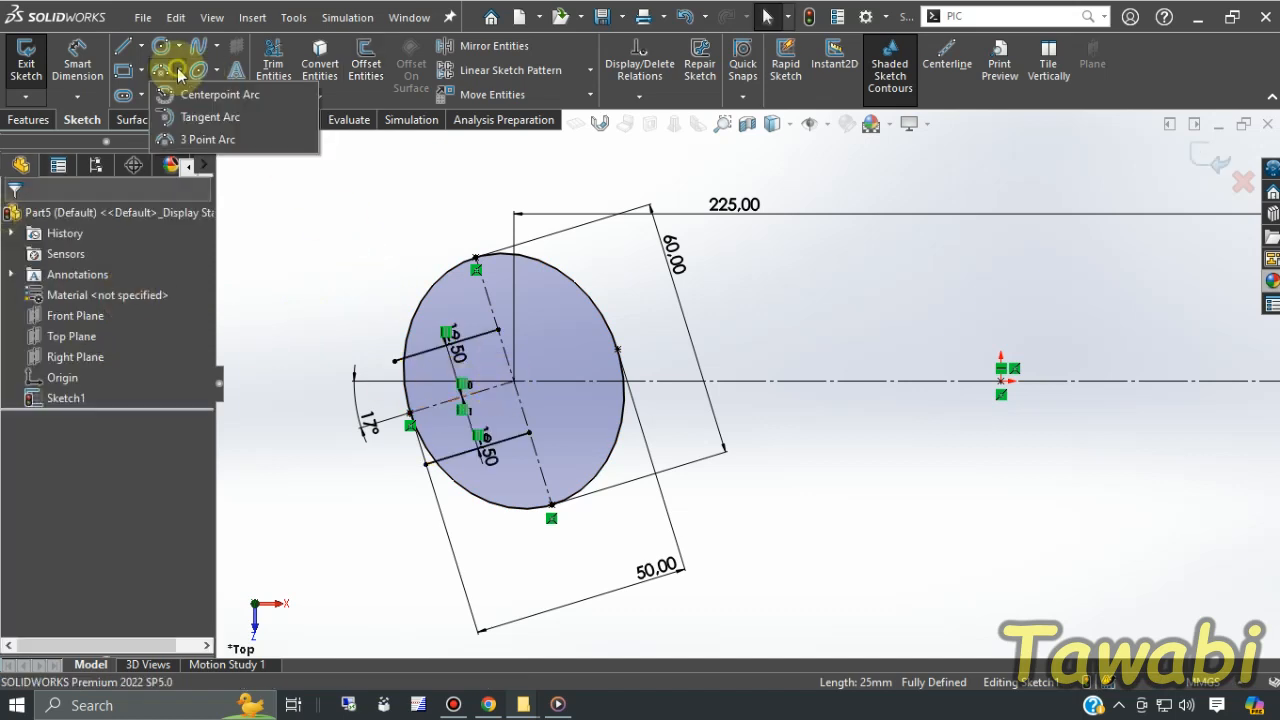
left_click(207, 139)
left_click(498, 330)
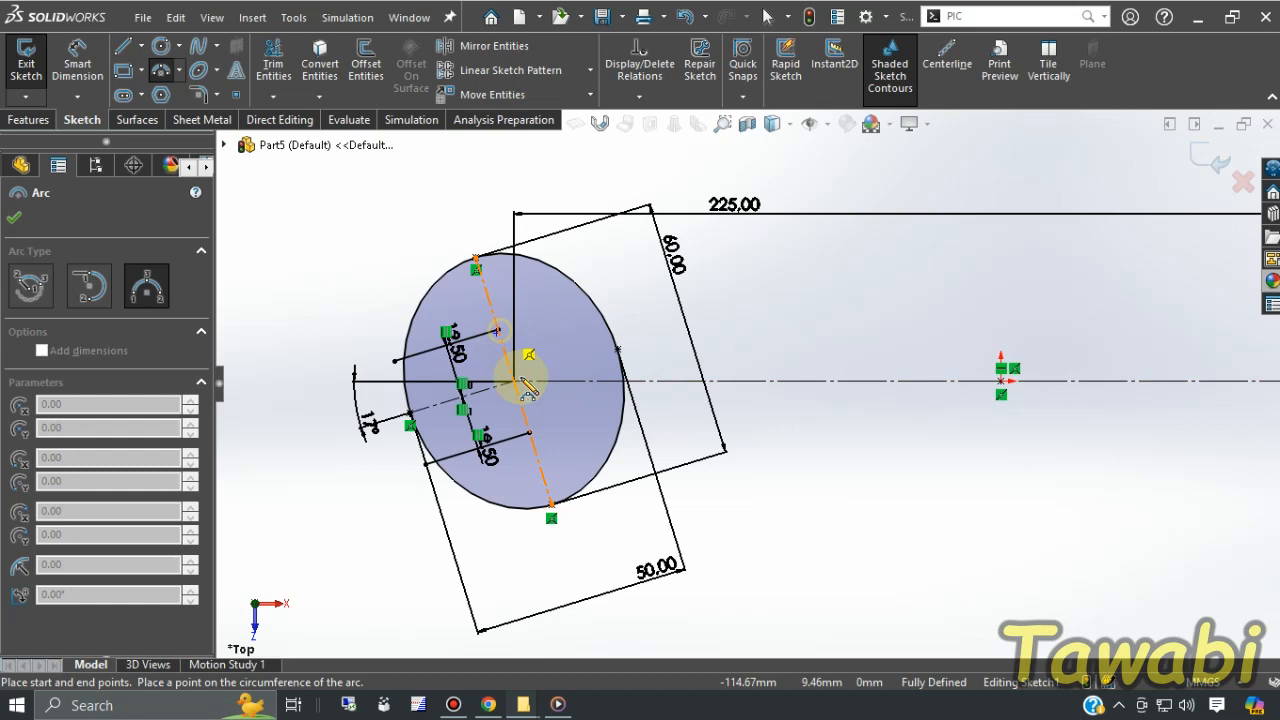
left_click(529, 432)
left_click(551, 390)
key("Escape")
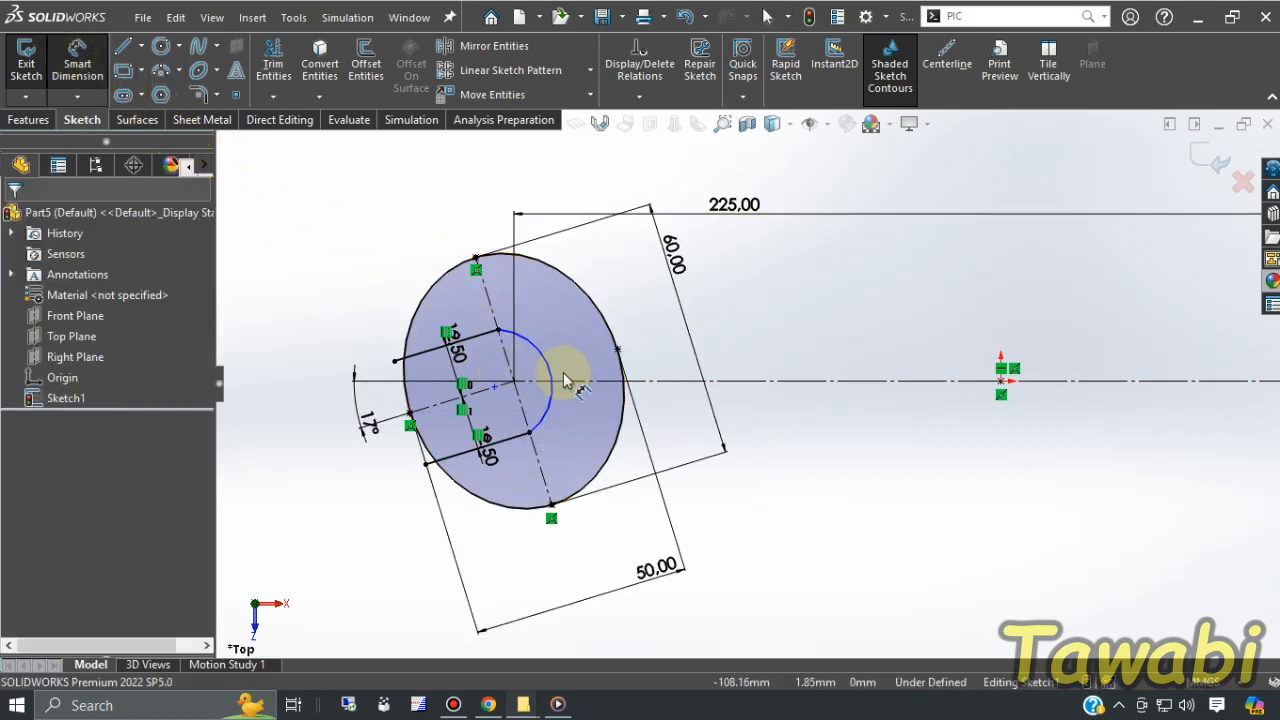
- Dimension the jaw arc's radius as 15 mm
left_click(548, 366)
left_click(605, 278)
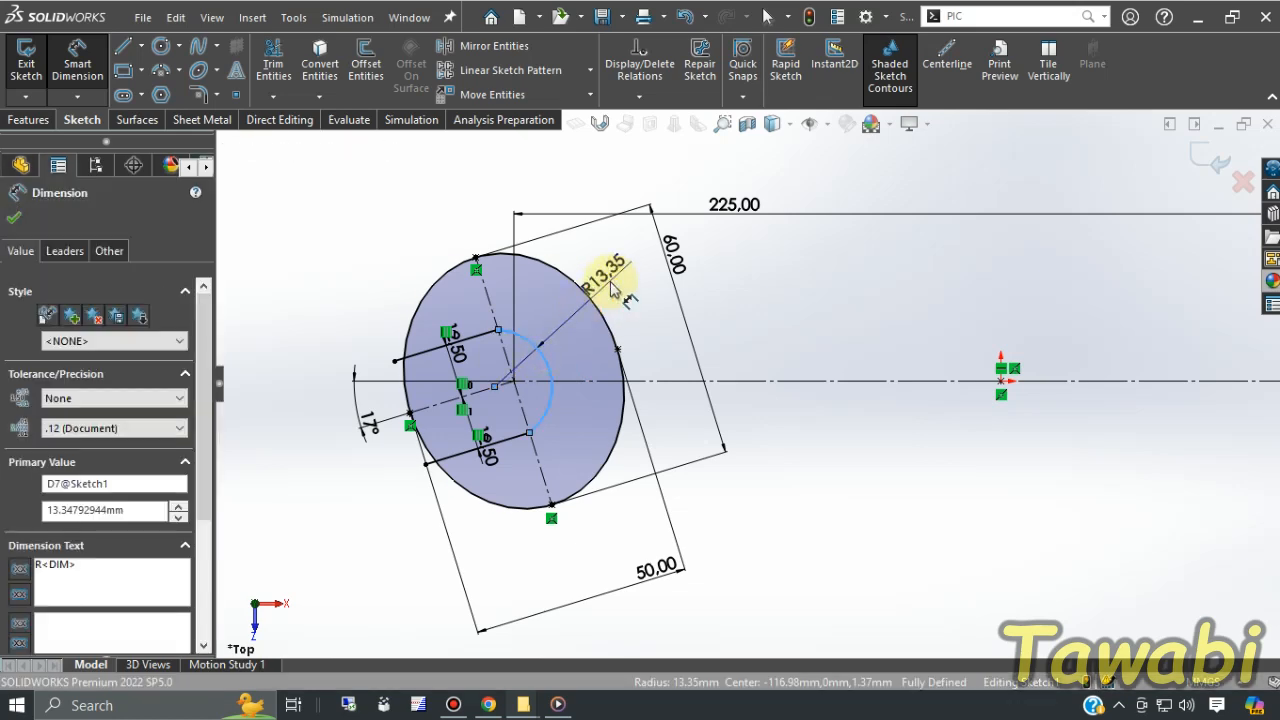
type("15")
key("Return")
scroll(460, 370, "down", 5)
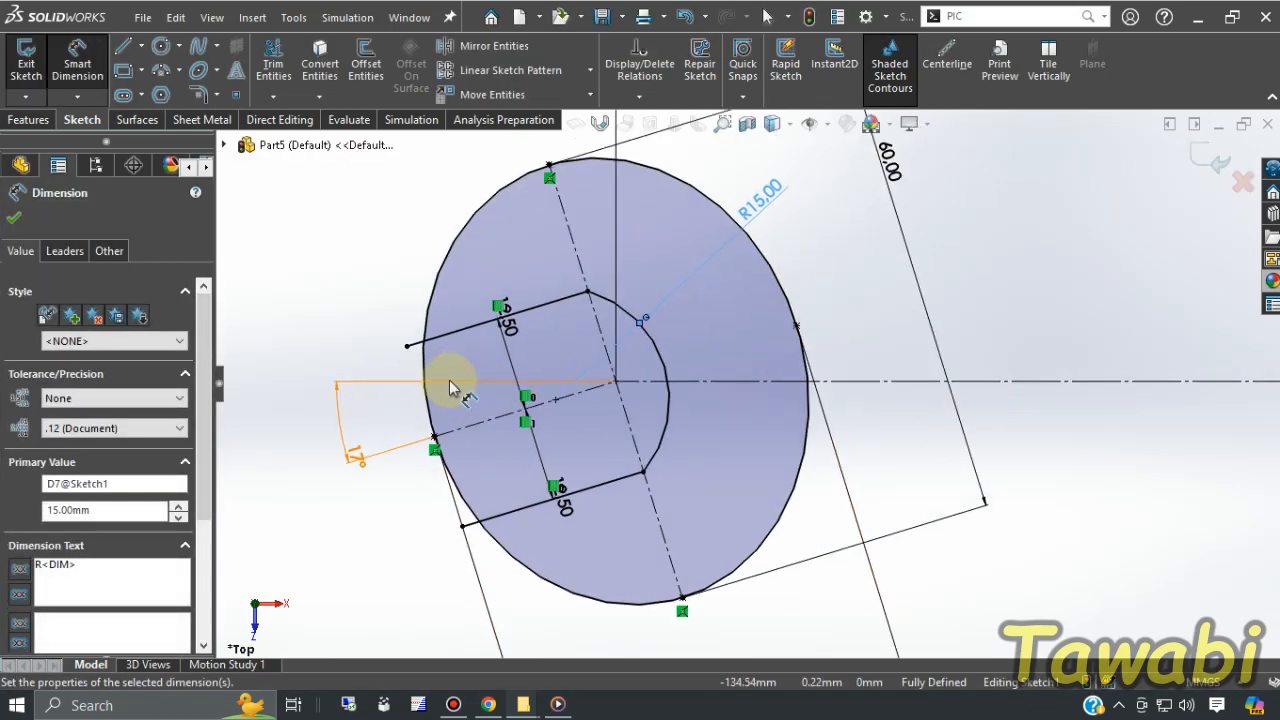
key("Escape")
- Power trim the offset lines' protruding ends and the ellipse segment between them to open the jaw
left_click(272, 63)
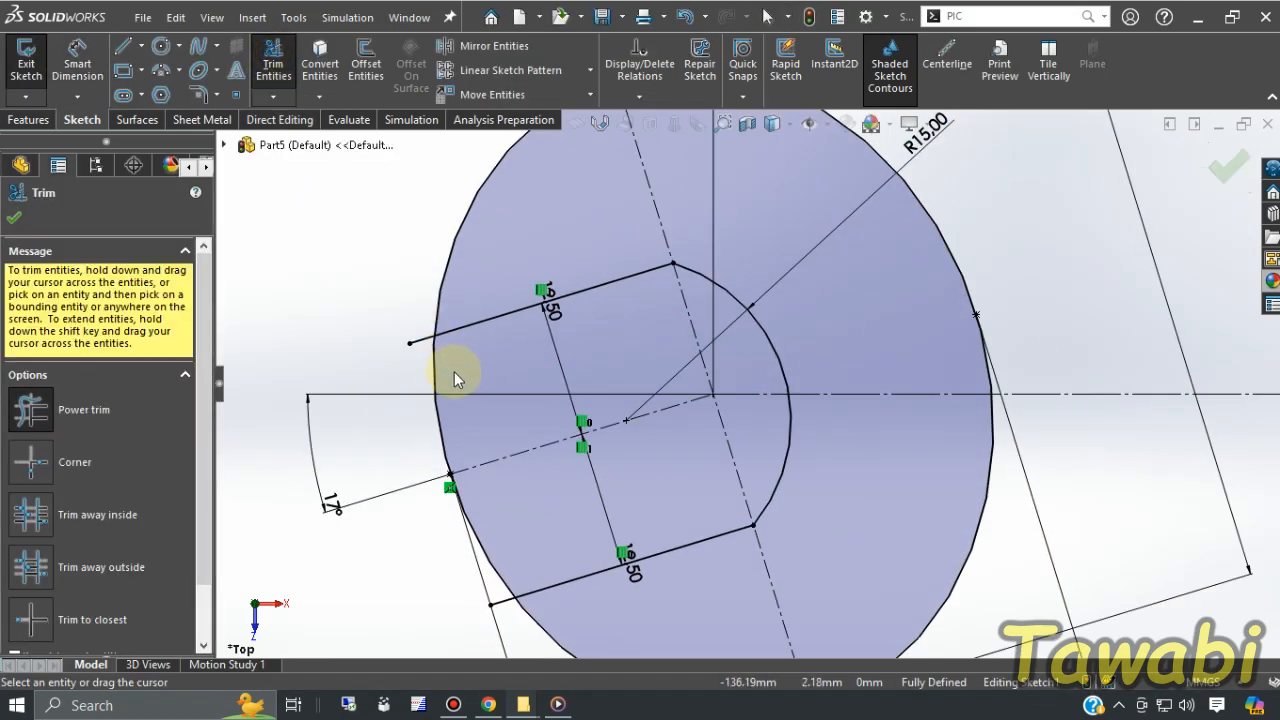
scroll(440, 355, "down", 2)
left_click_drag(420, 330, 406, 306)
scroll(450, 430, "up", 2)
scroll(583, 574, "down", 2)
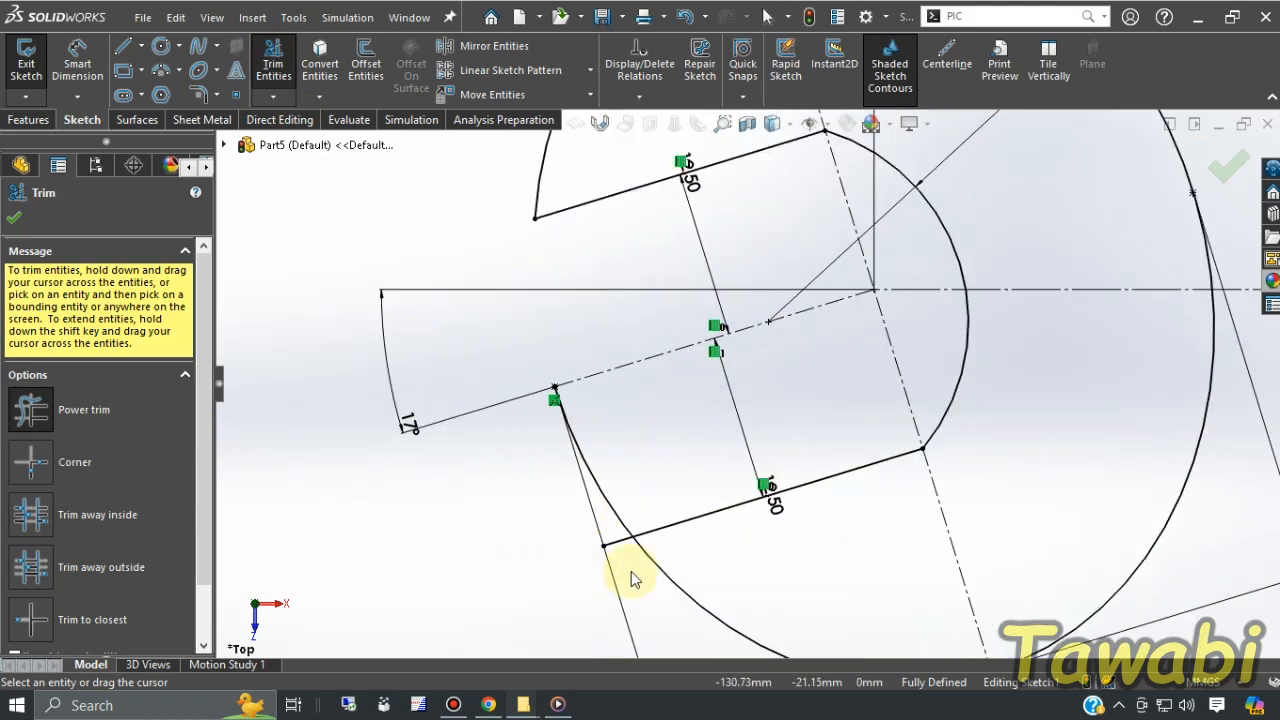
left_click_drag(631, 571, 664, 406)
left_click(14, 217)
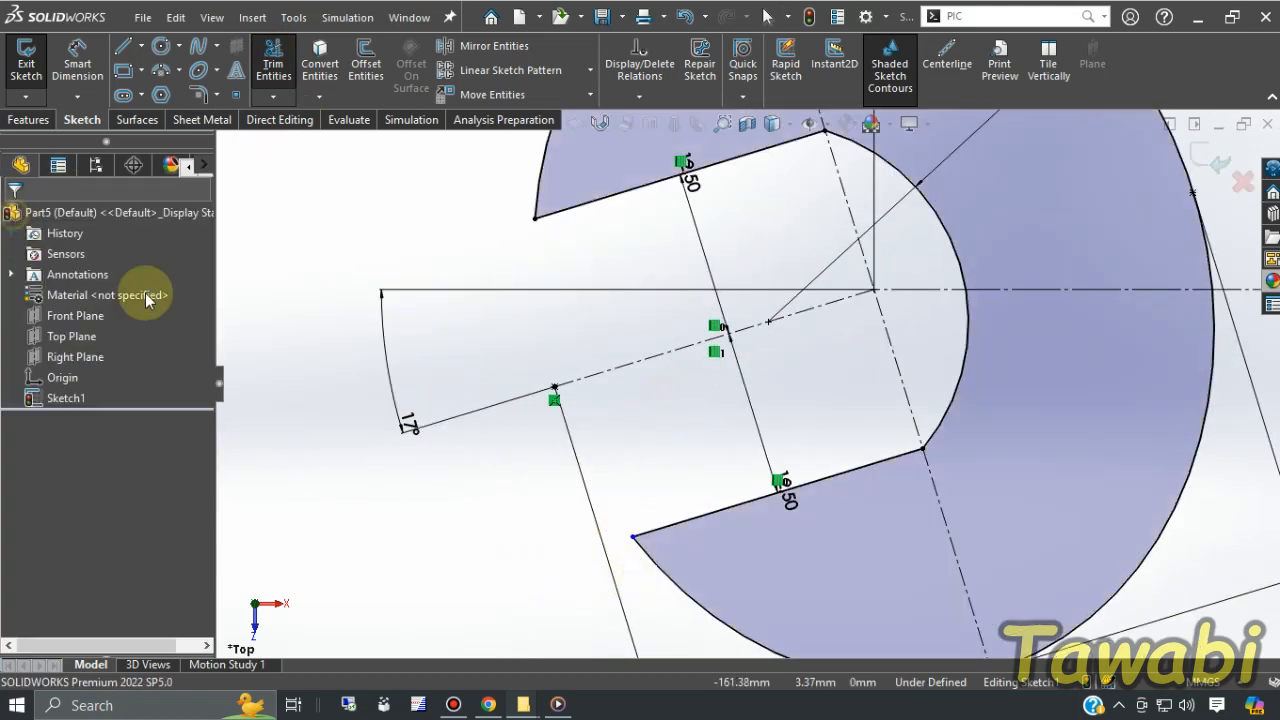
- Examine the trimmed open-end head, its dimensions and the axis running to the opposite end
scroll(509, 430, "up", 2)
scroll(515, 445, "up", 4)
scroll(1045, 386, "down", 6)
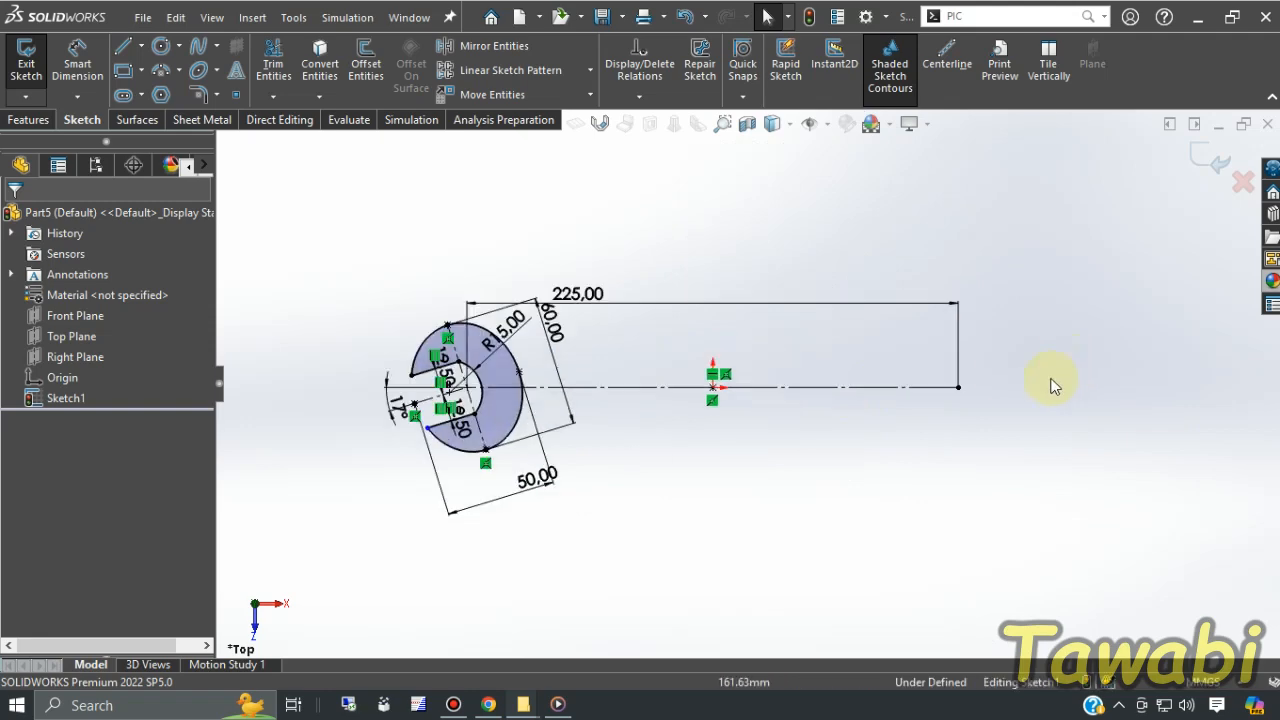
scroll(995, 395, "up", 2)
scroll(510, 380, "down", 5)
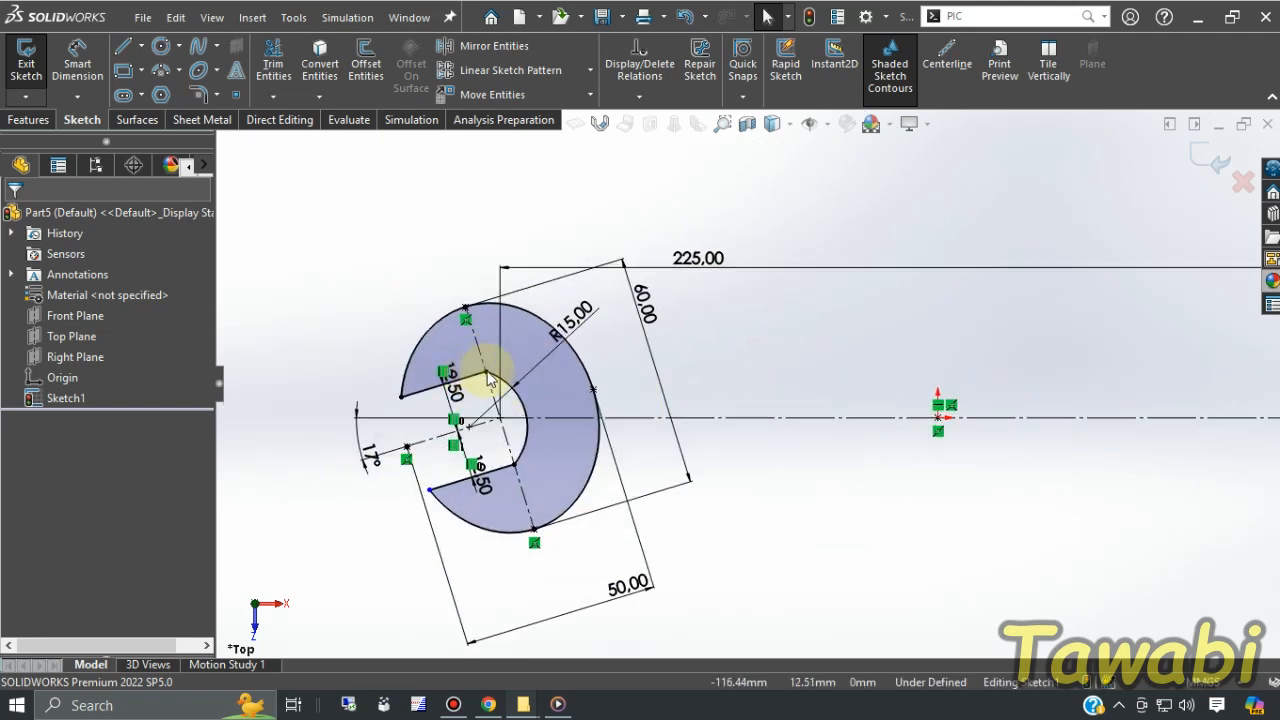
scroll(505, 383, "down", 2)
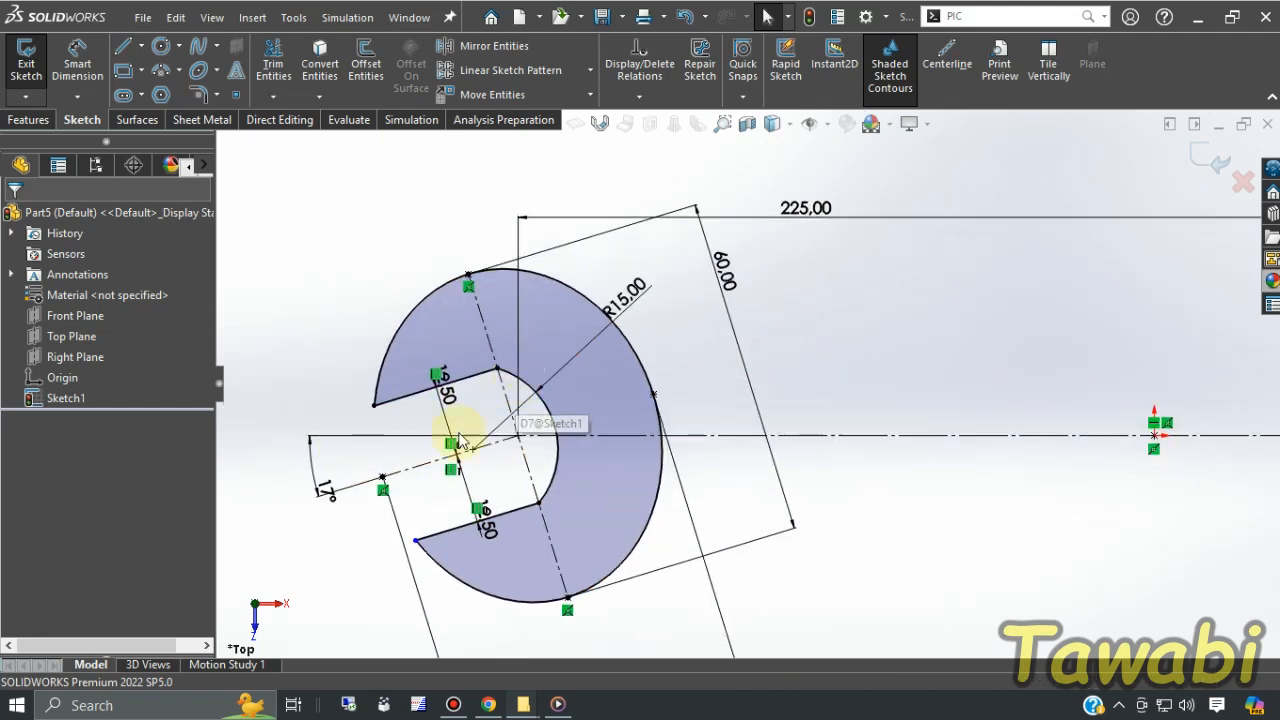
scroll(650, 500, "up", 3)
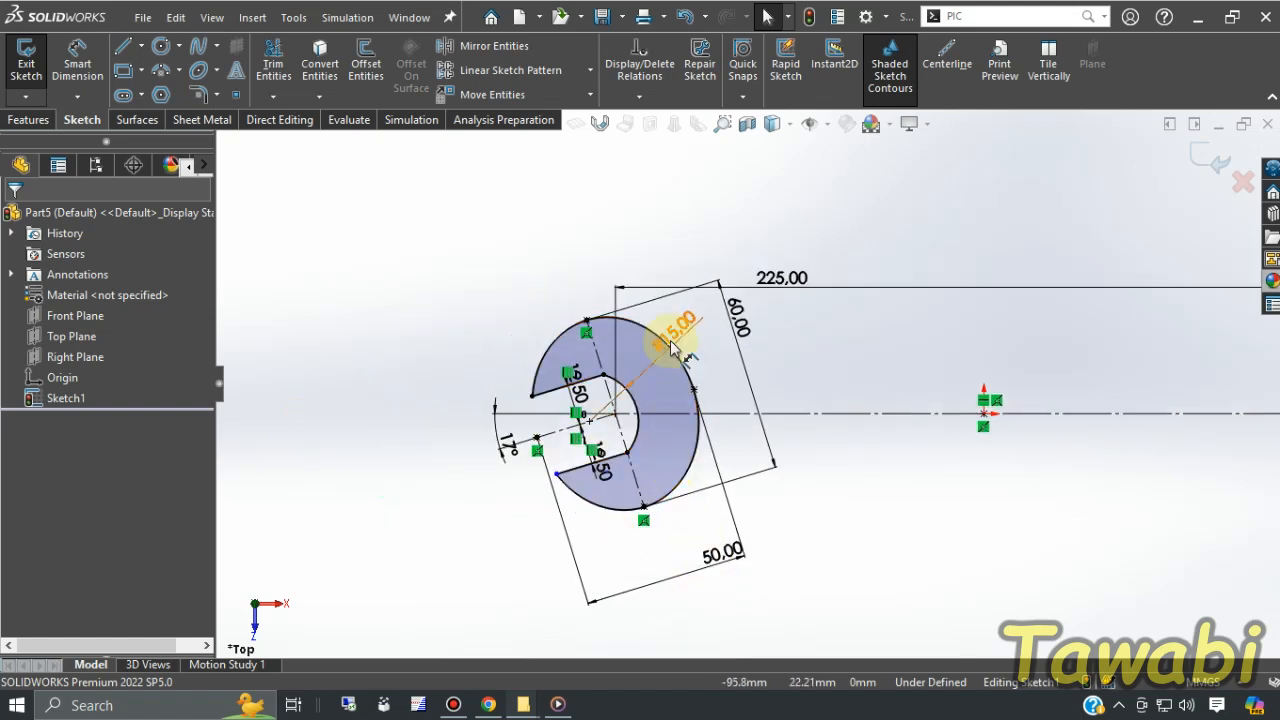
scroll(790, 440, "up", 3)
- Draw a 33 mm diameter circle centred on the free end of the 225 mm axis
scroll(1034, 389, "down", 5)
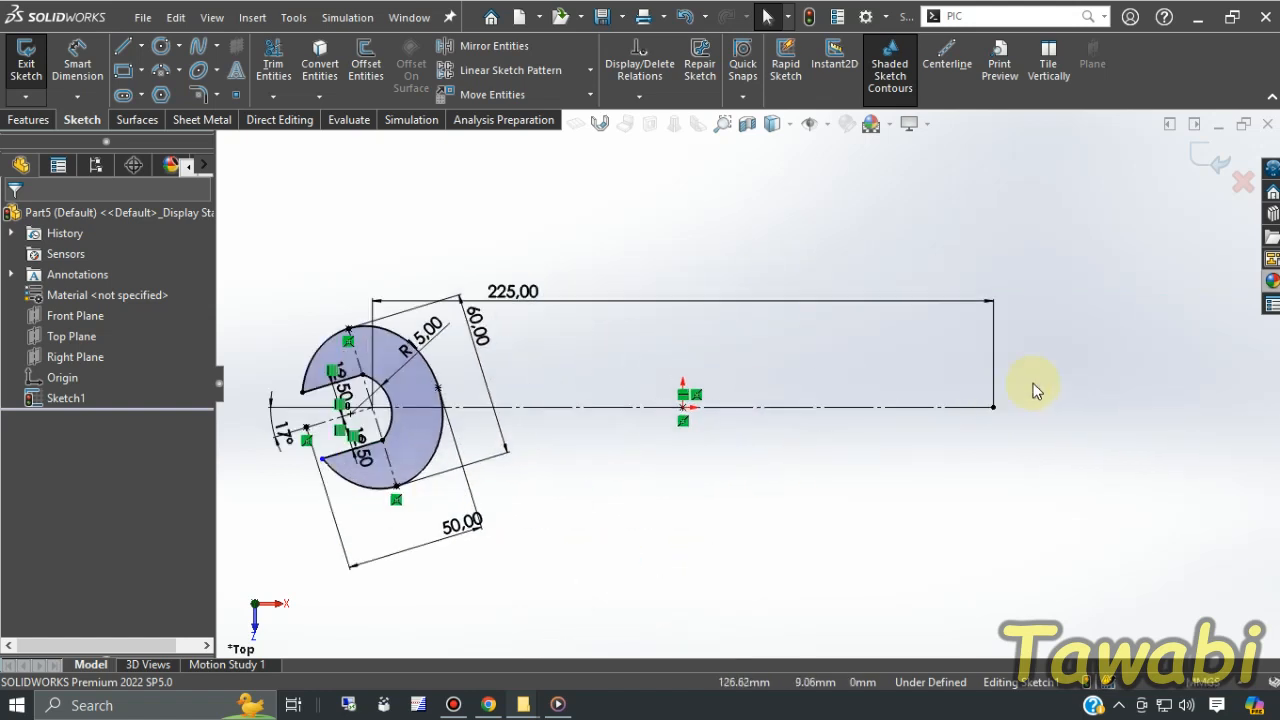
scroll(1015, 398, "down", 3)
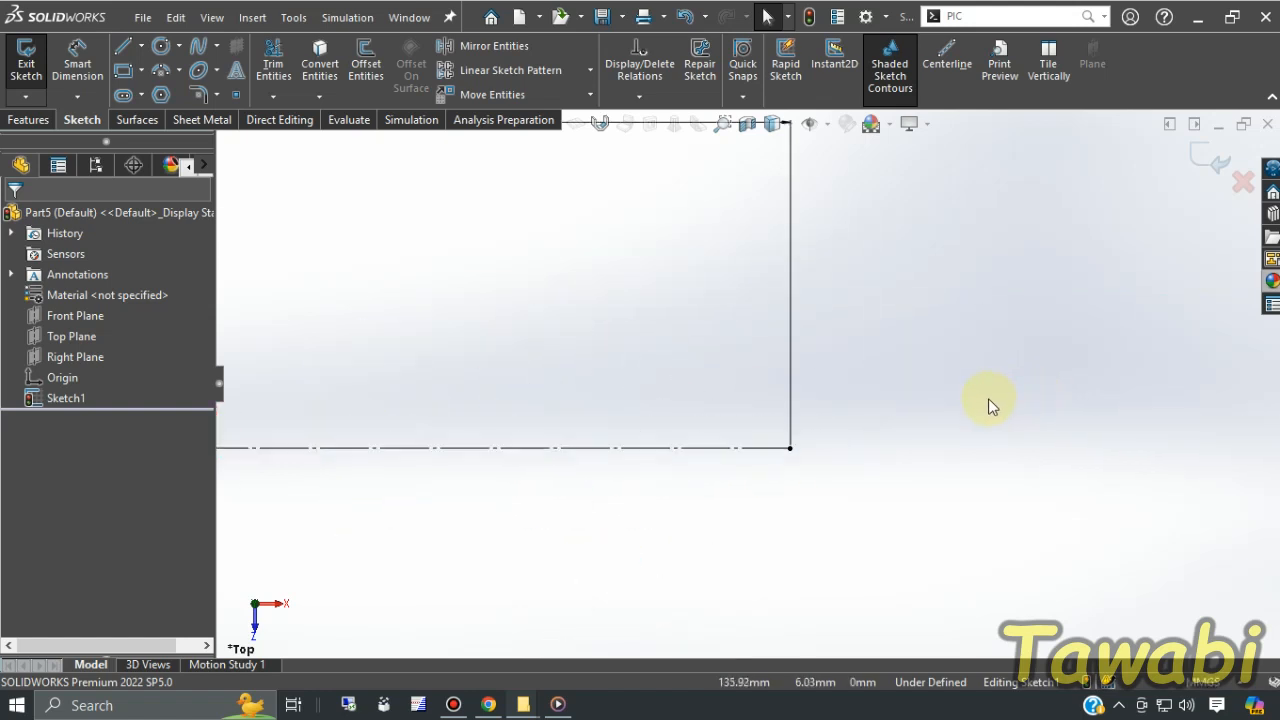
left_click(161, 47)
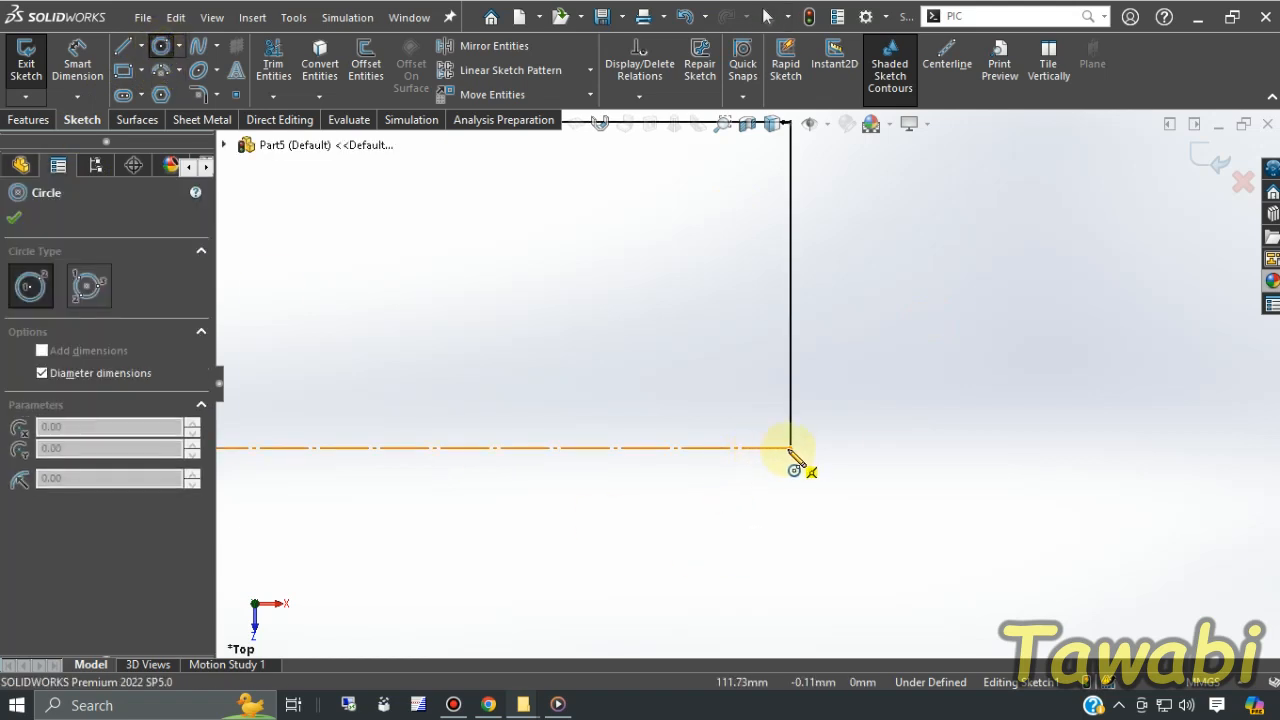
left_click(790, 447)
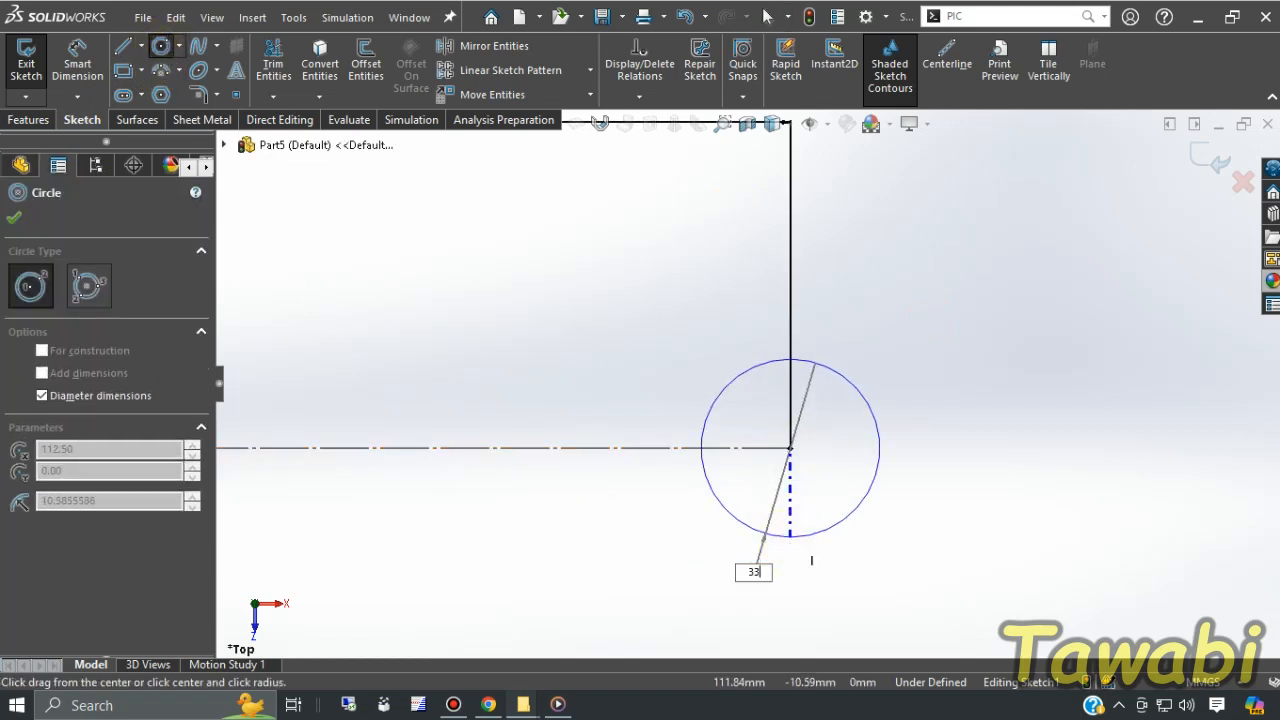
key("Return")
key("Escape")
- Draw a six-sided inscribed-circle polygon at the 33 mm circle's centre, about 24.3 mm across flats
scroll(850, 400, "up", 3)
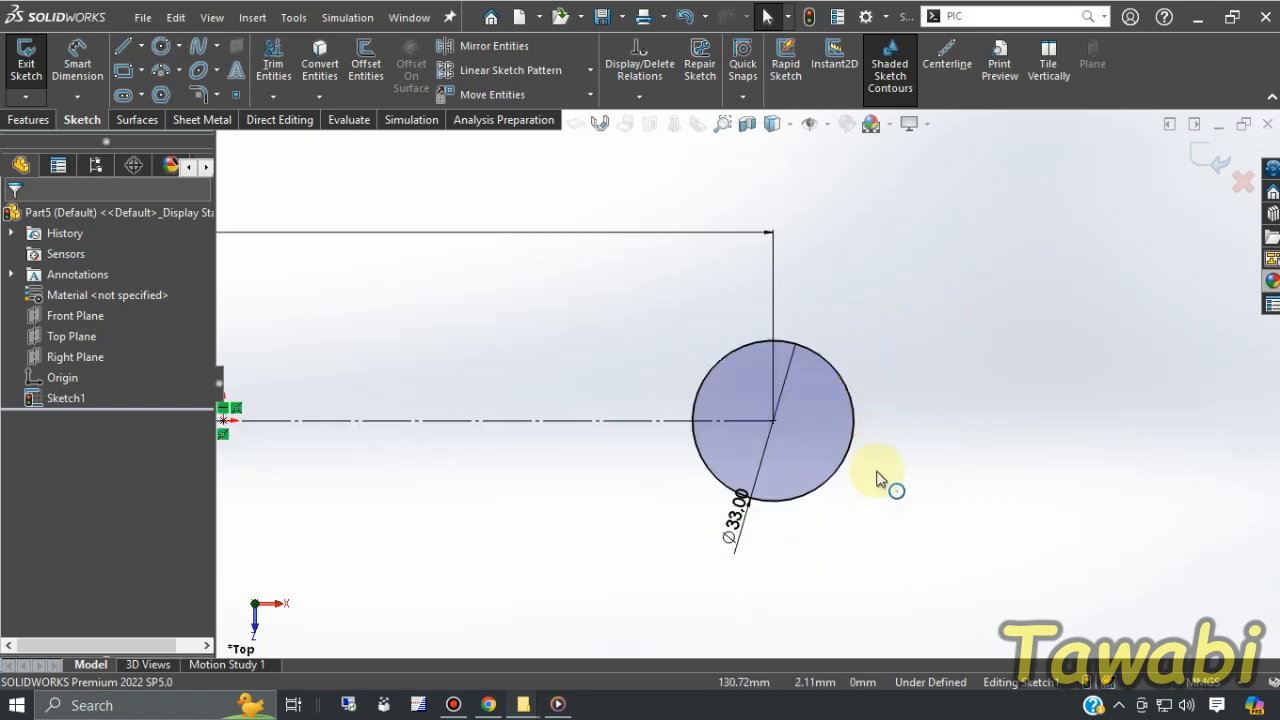
left_click(161, 94)
left_click(775, 424)
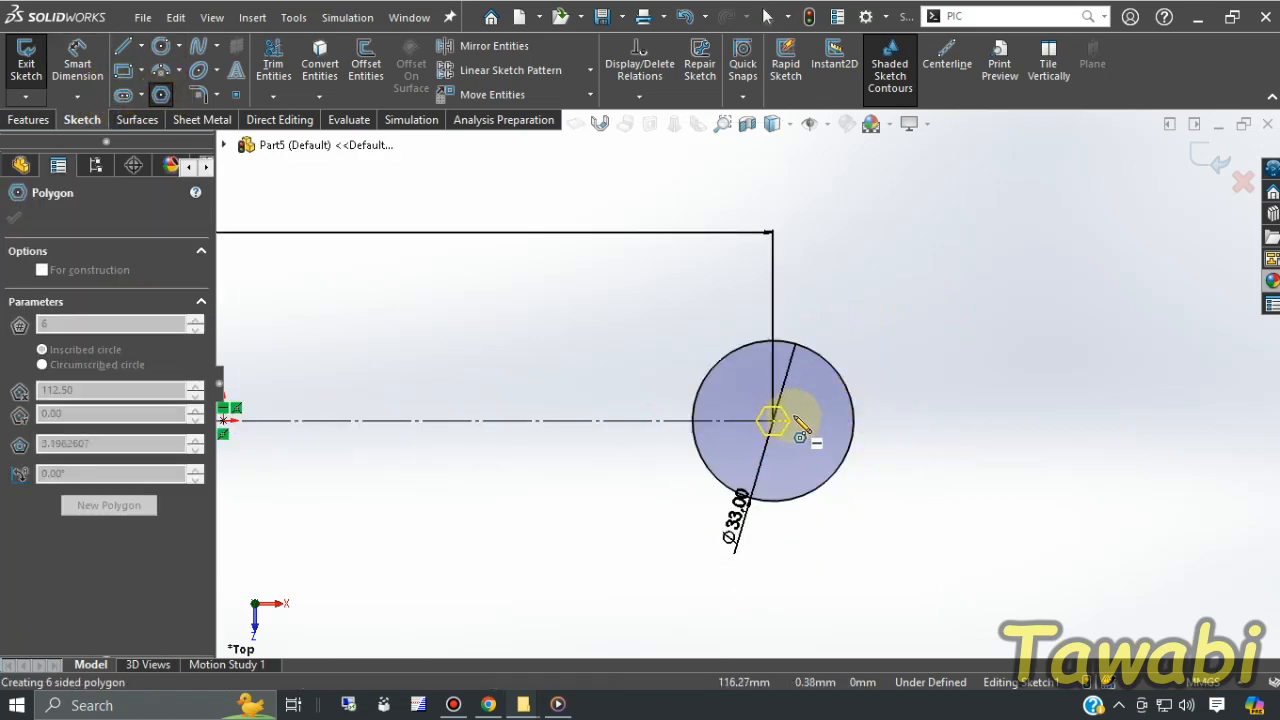
scroll(814, 400, "down", 1)
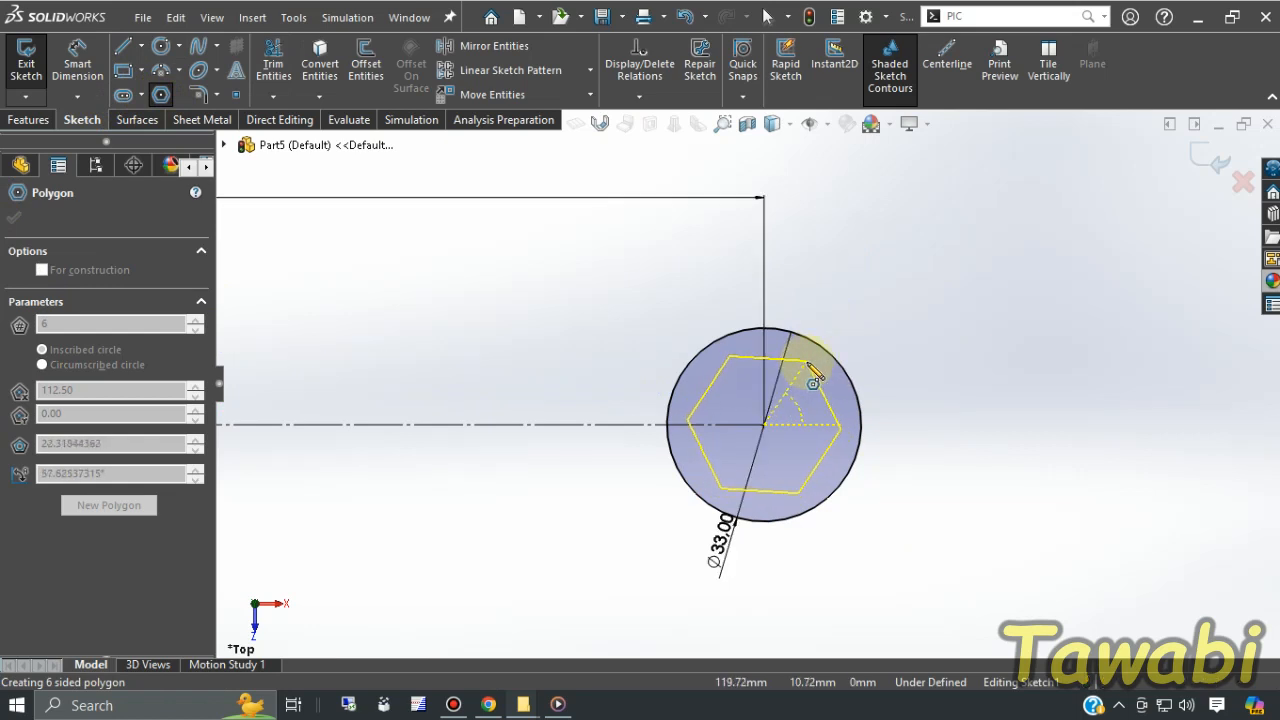
scroll(812, 364, "down", 2)
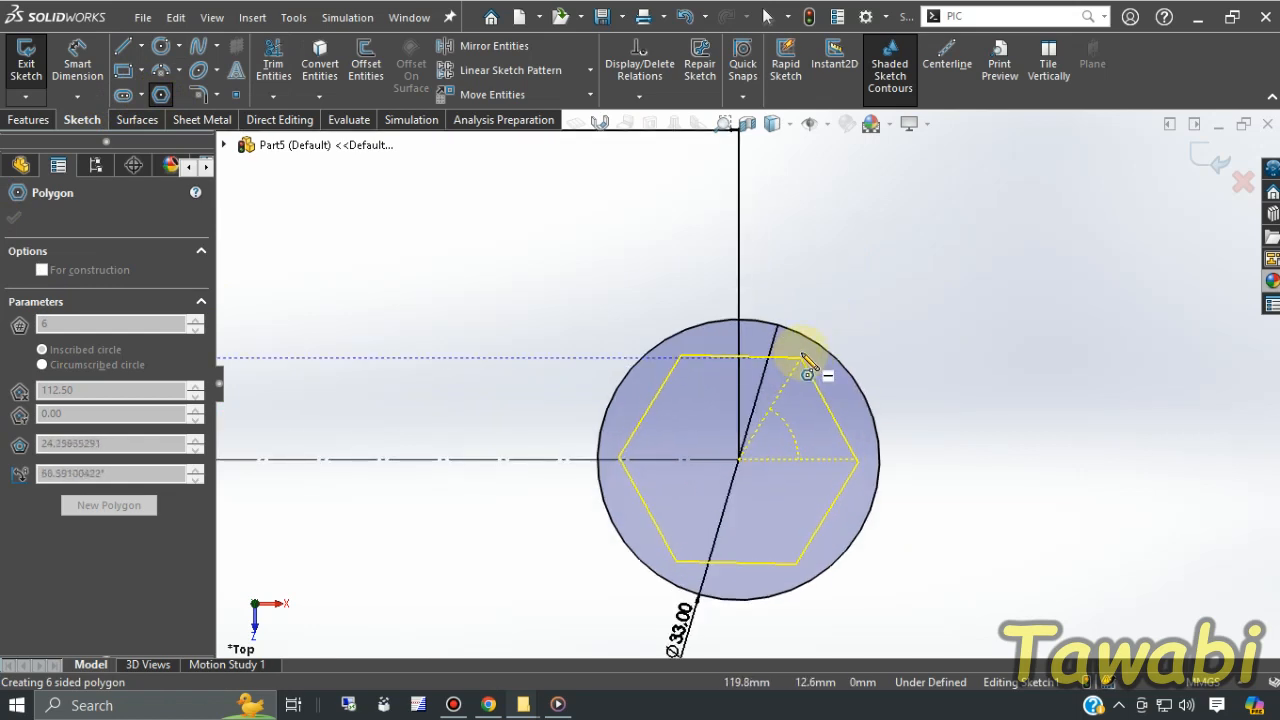
left_click(801, 357)
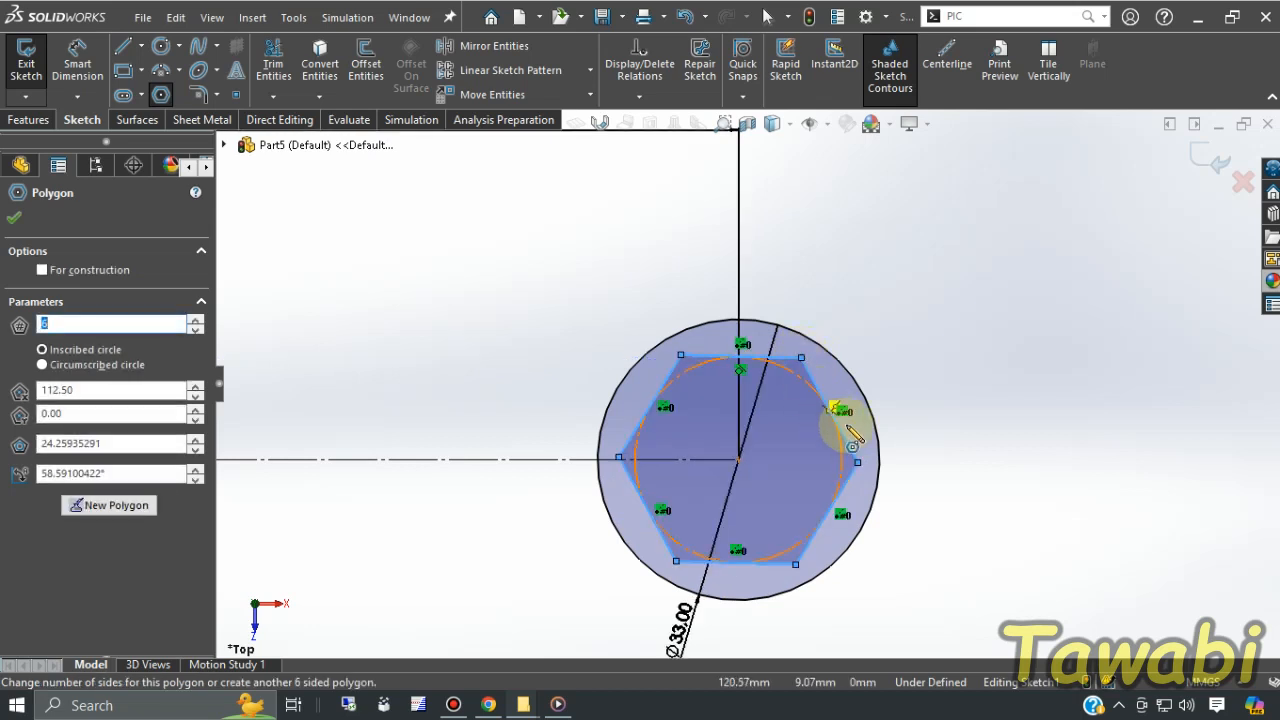
key("Escape")
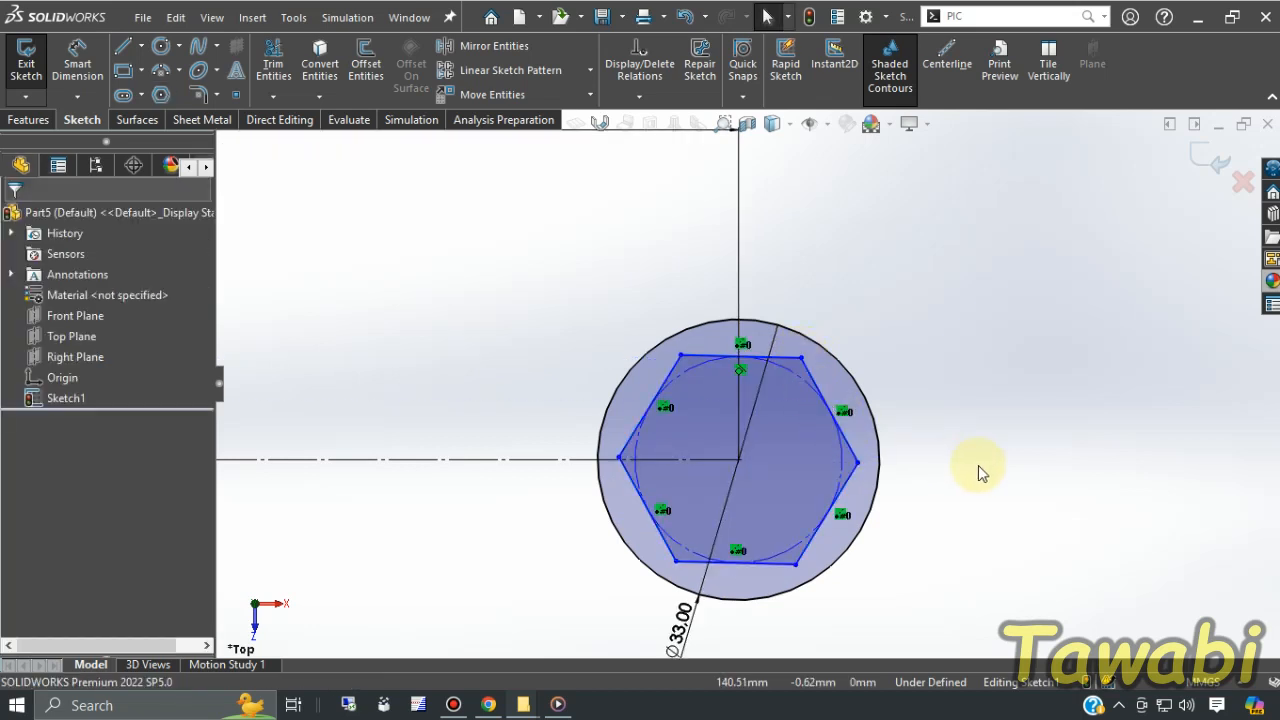
- Make the hexagon's upper side horizontal
left_click(781, 357)
left_click(836, 273)
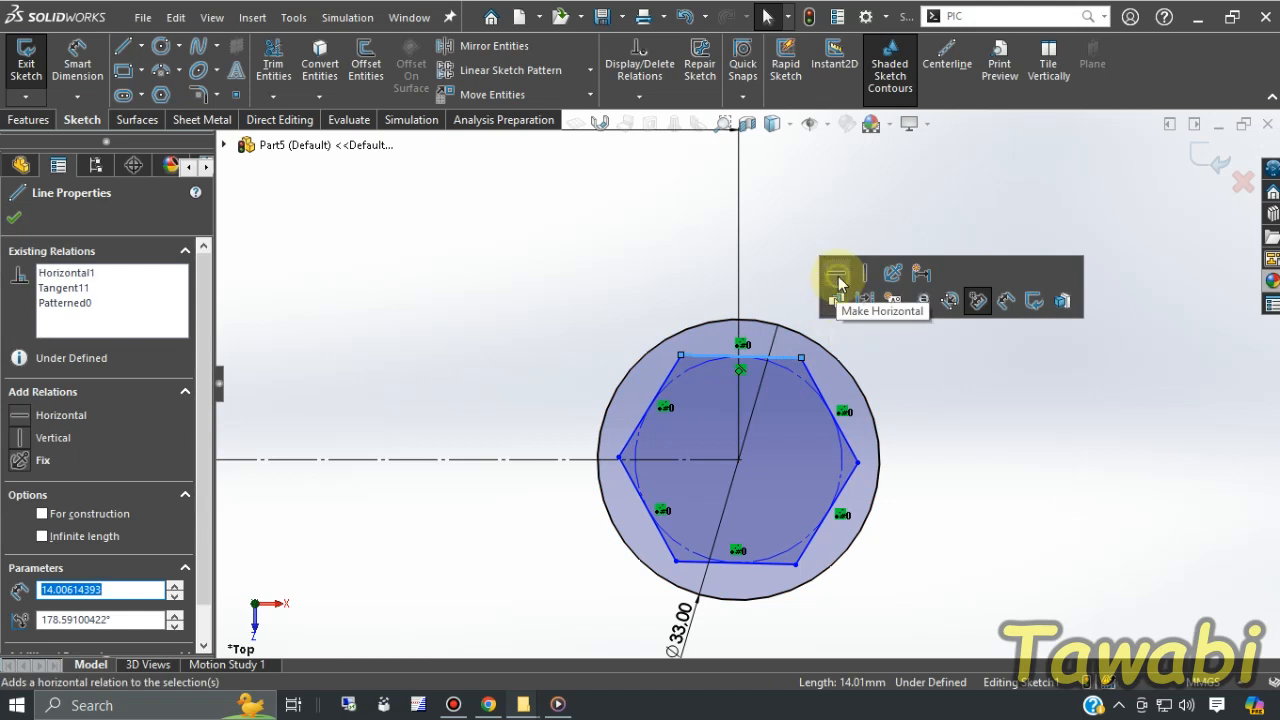
left_click(1068, 583)
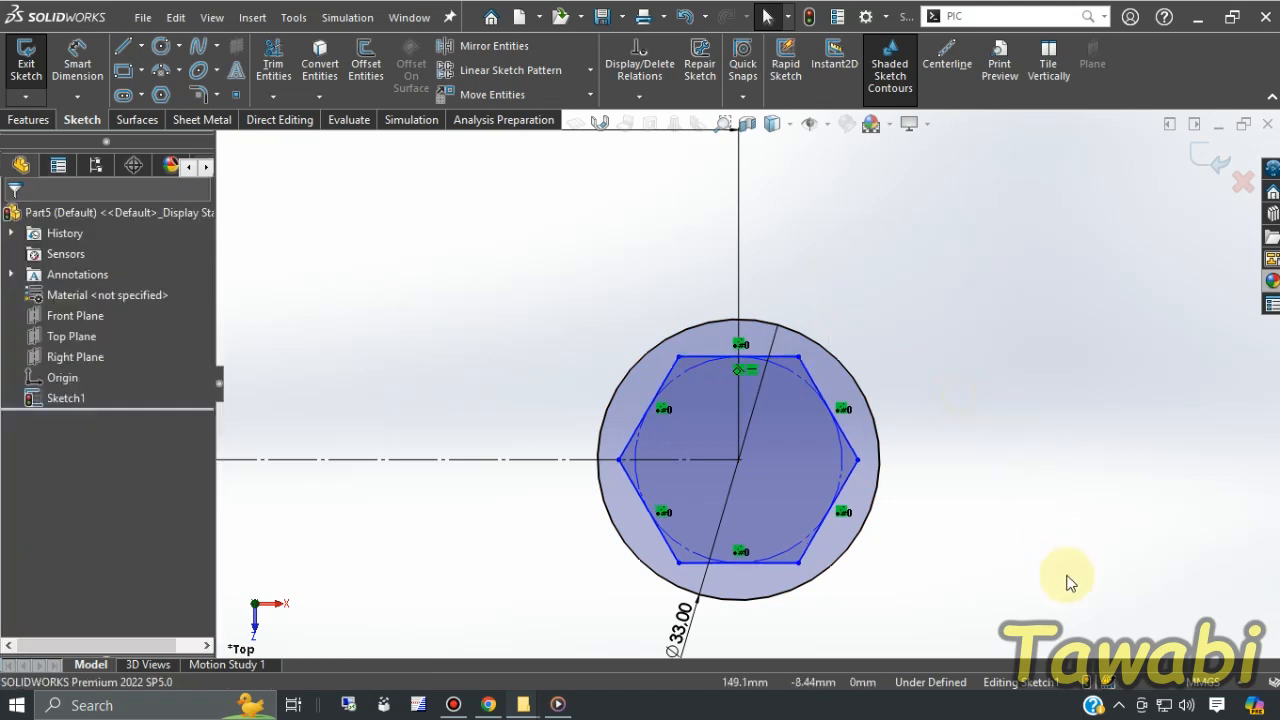
- Dimension the distance between the hexagon's two horizontal sides as 25 mm
left_click(78, 62)
left_click(786, 562)
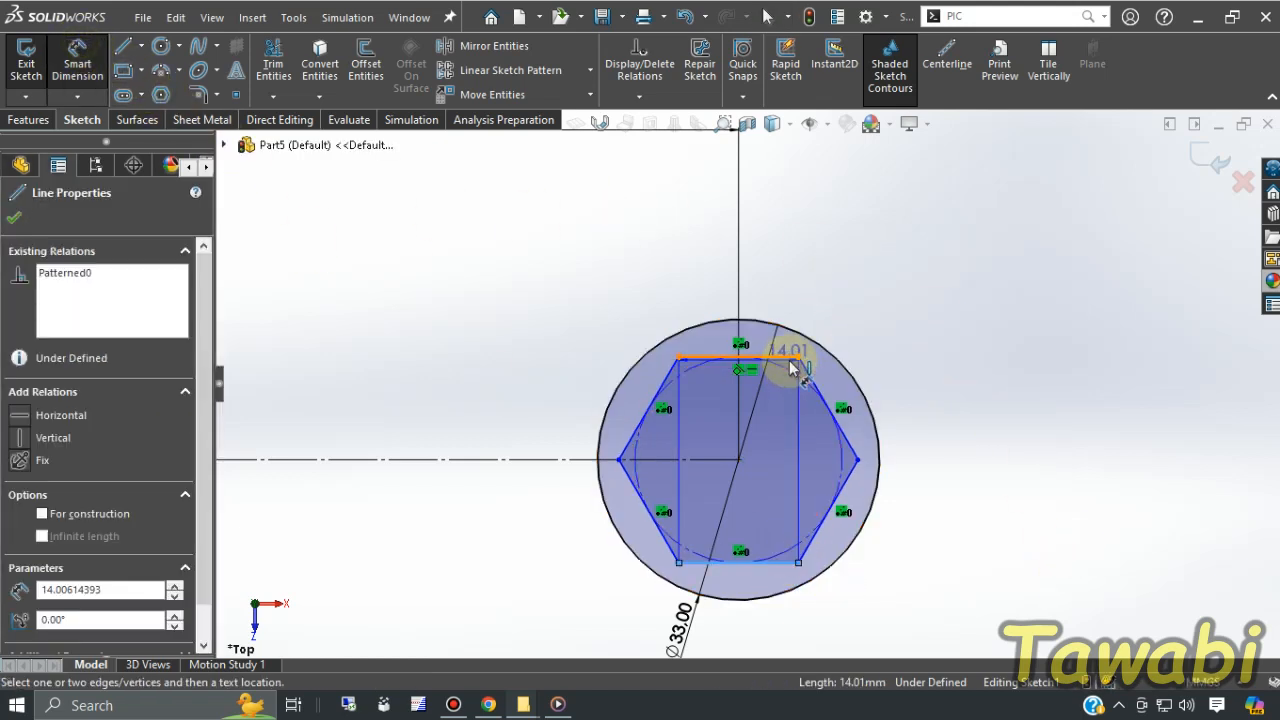
left_click(783, 365)
left_click(1037, 440)
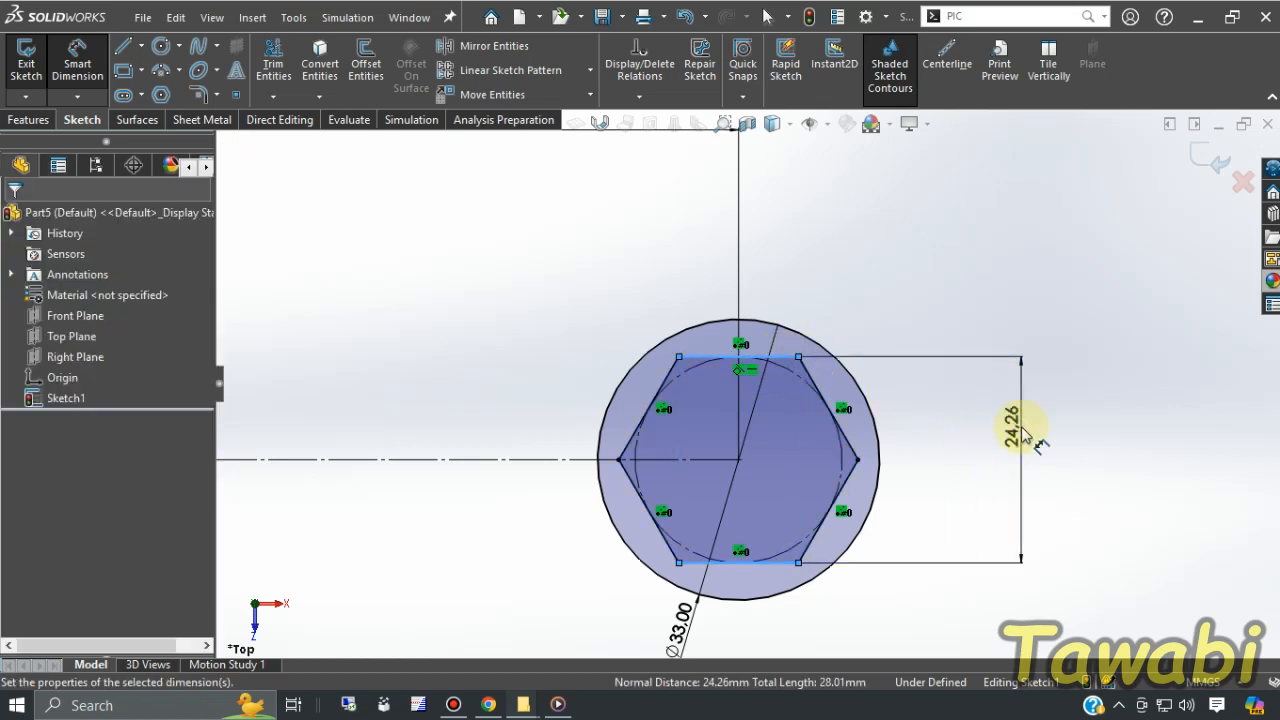
key("Return")
key("Escape")
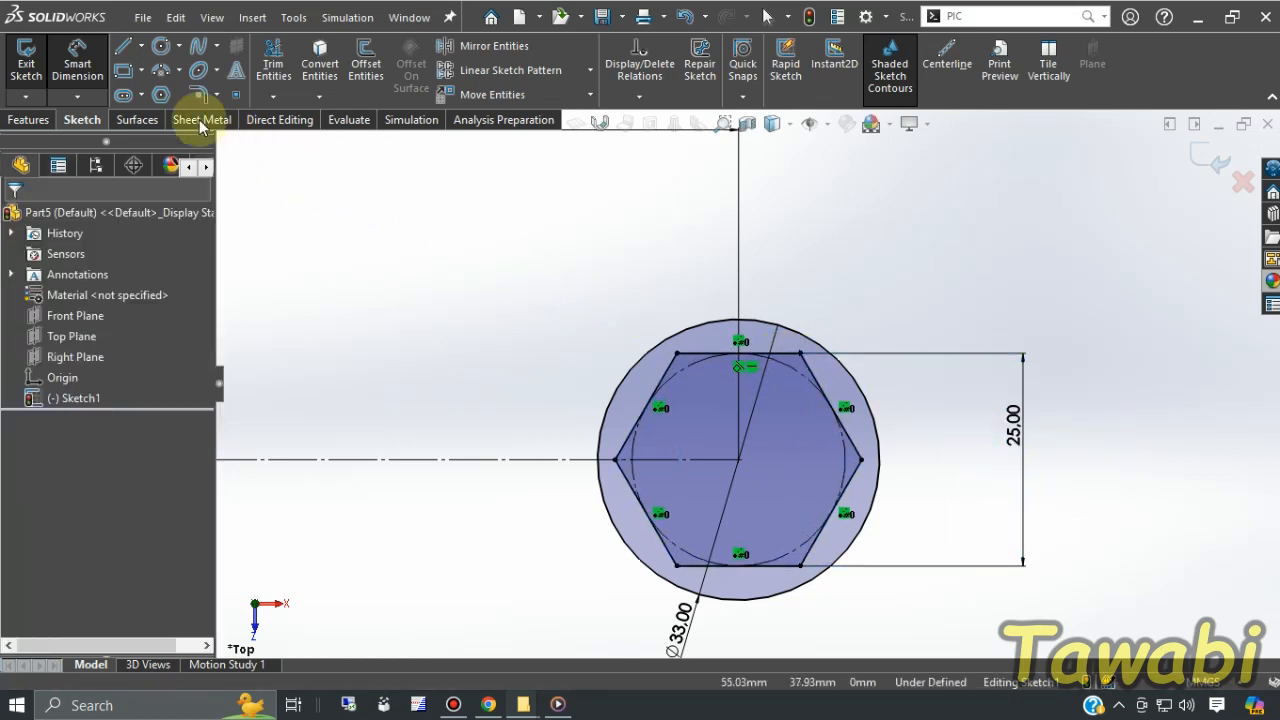
- Draw a second six-sided inscribed-circle polygon at the ring centre, with one corner straight up, about 25.7 mm across flats
left_click(161, 94)
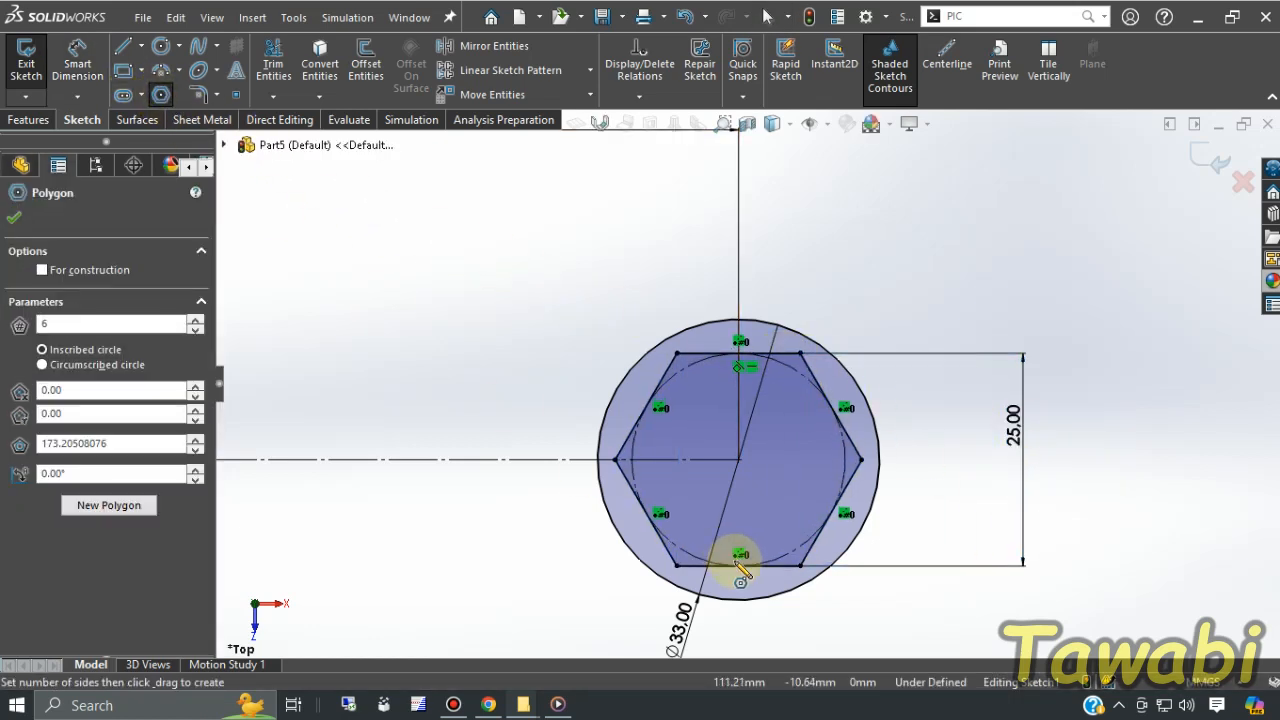
left_click(738, 460)
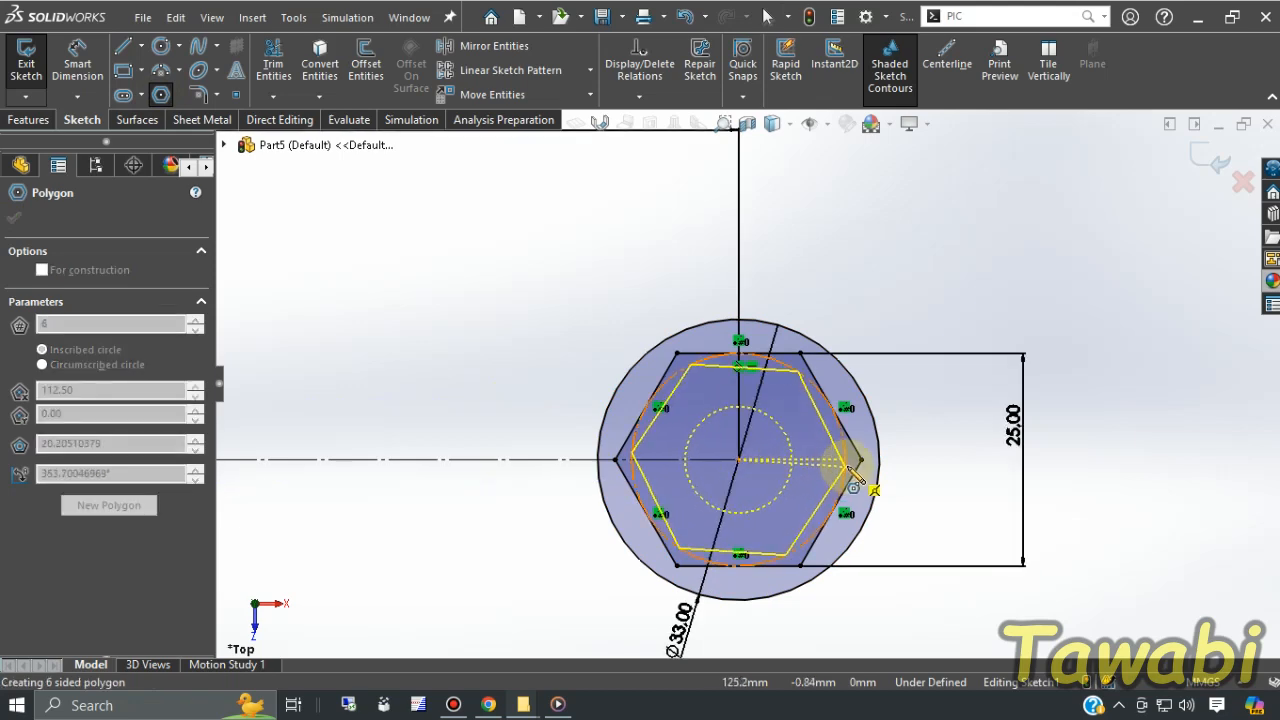
scroll(749, 335, "down", 1)
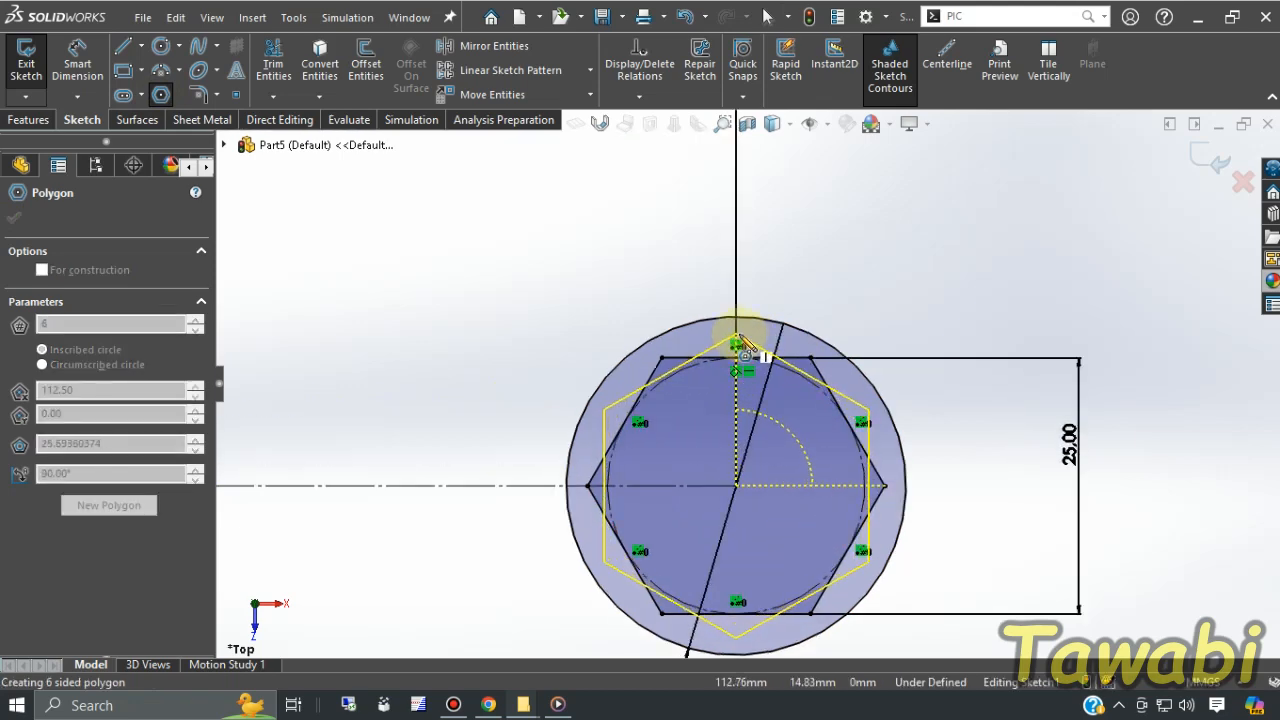
left_click(736, 336)
key("Escape")
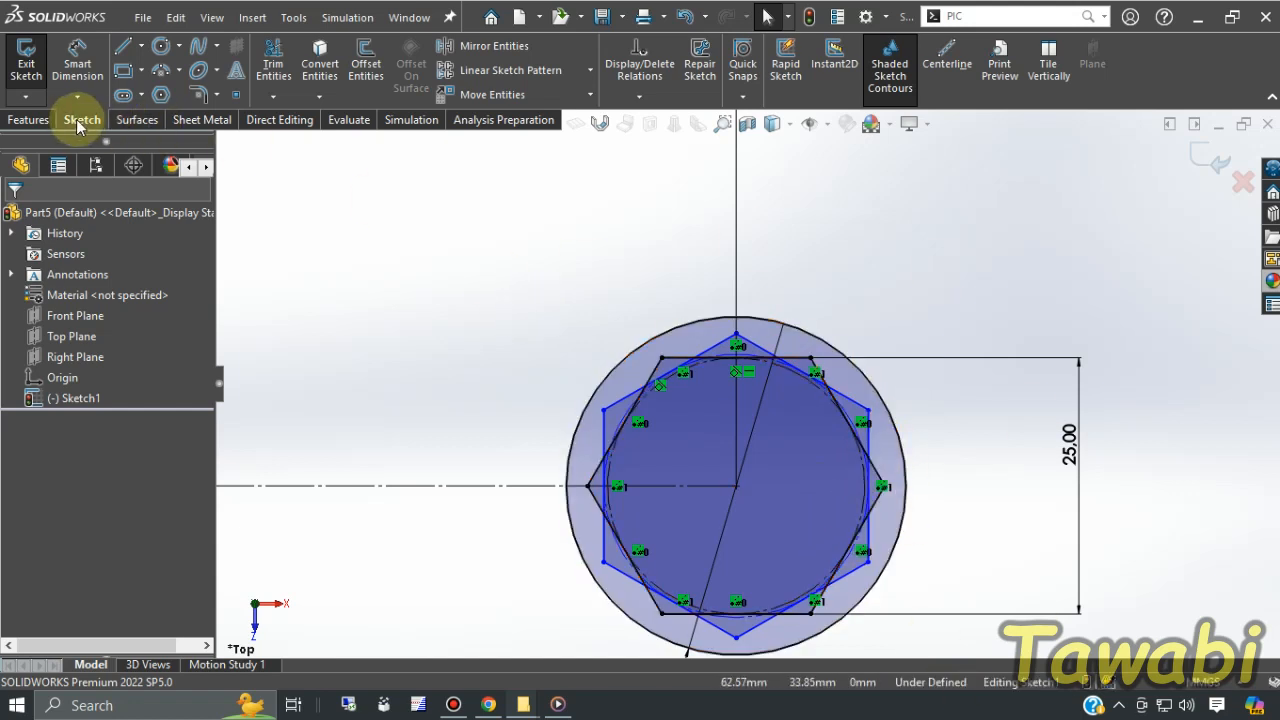
- Dimension the distance between the second hexagon's two vertical sides as 25 mm
left_click(77, 60)
left_click(628, 430)
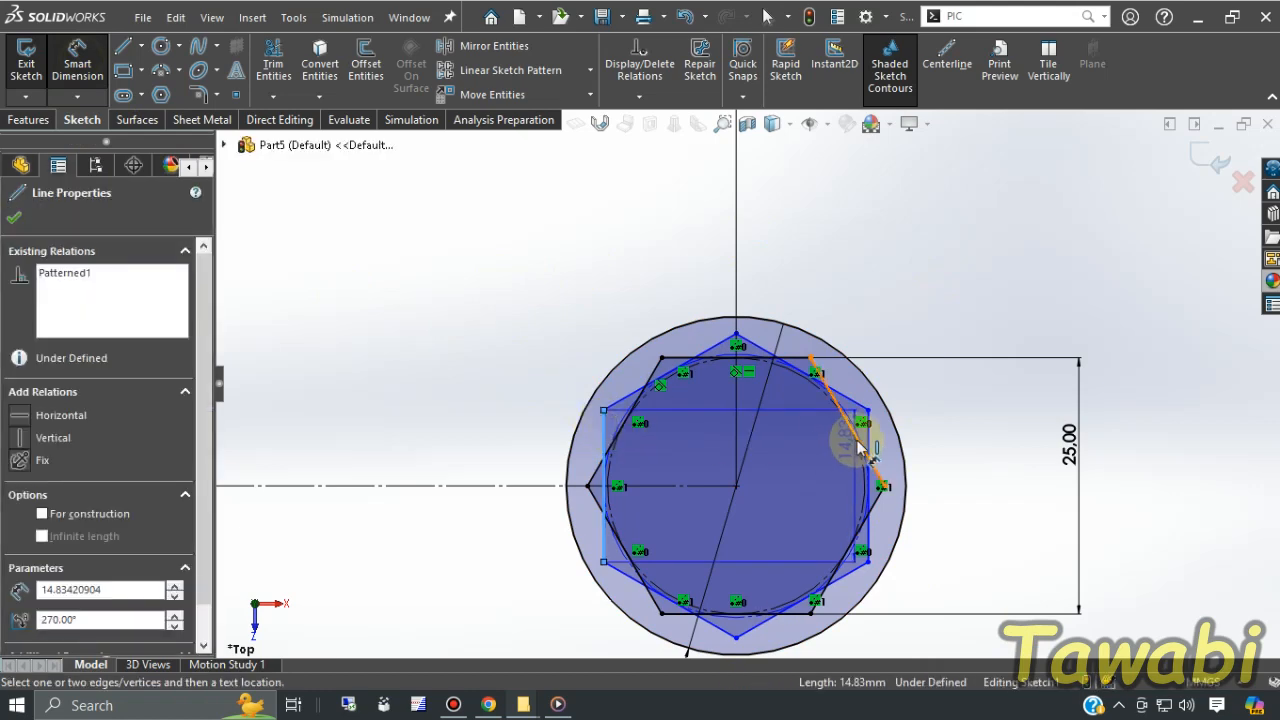
left_click(870, 448)
left_click(826, 258)
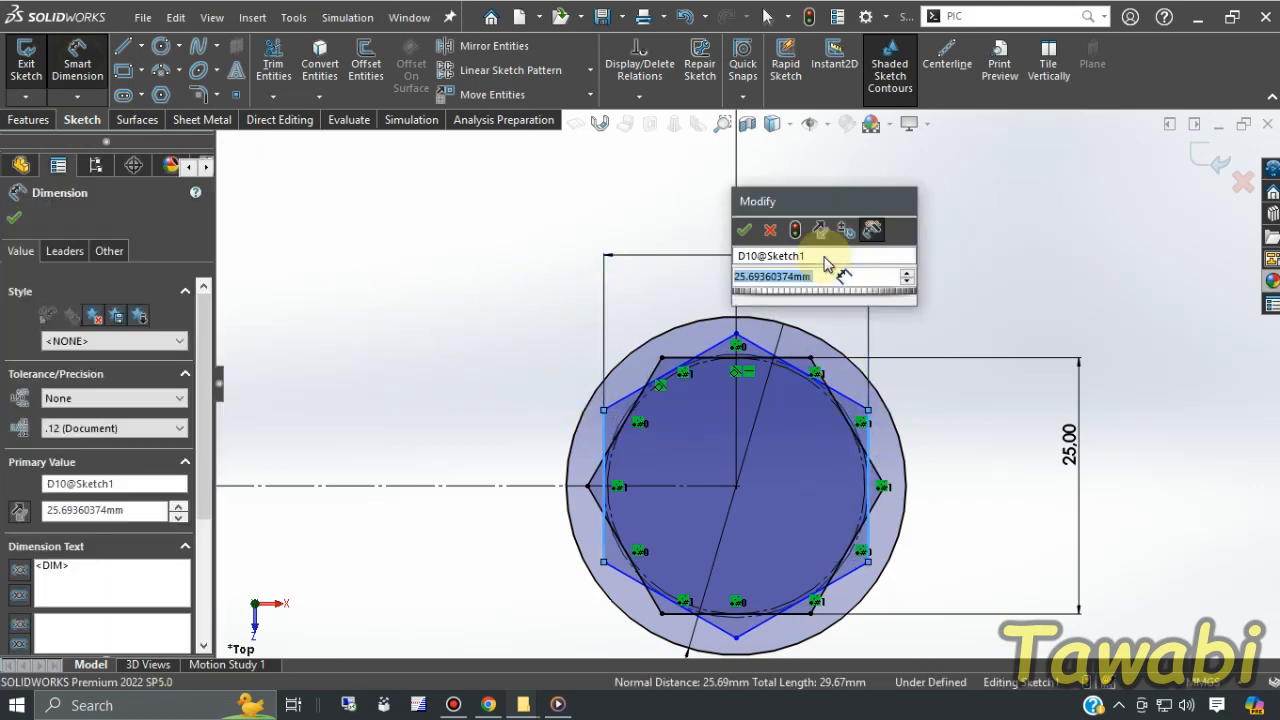
type("25")
key("Return")
key("Escape")
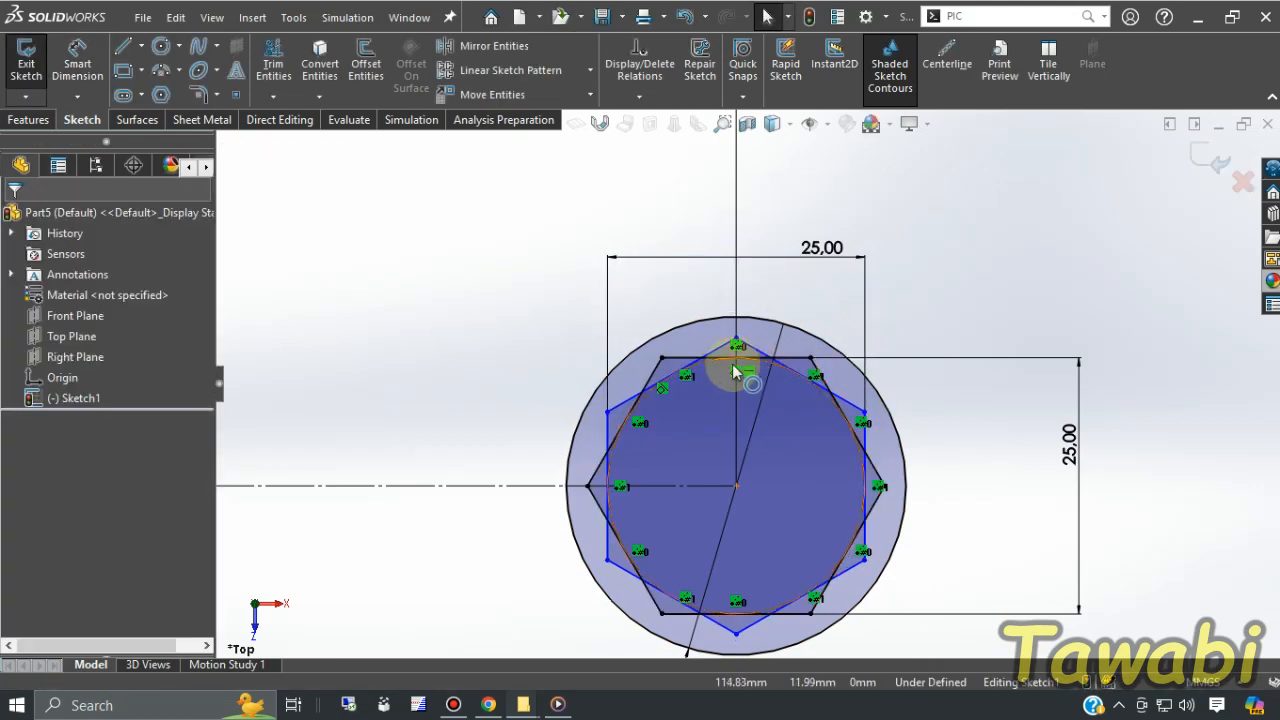
- Power-trim the inner overlapping edges of the two hexagons around the upper-left quarter of the ring profile
scroll(737, 362, "down", 4)
scroll(697, 390, "down", 2)
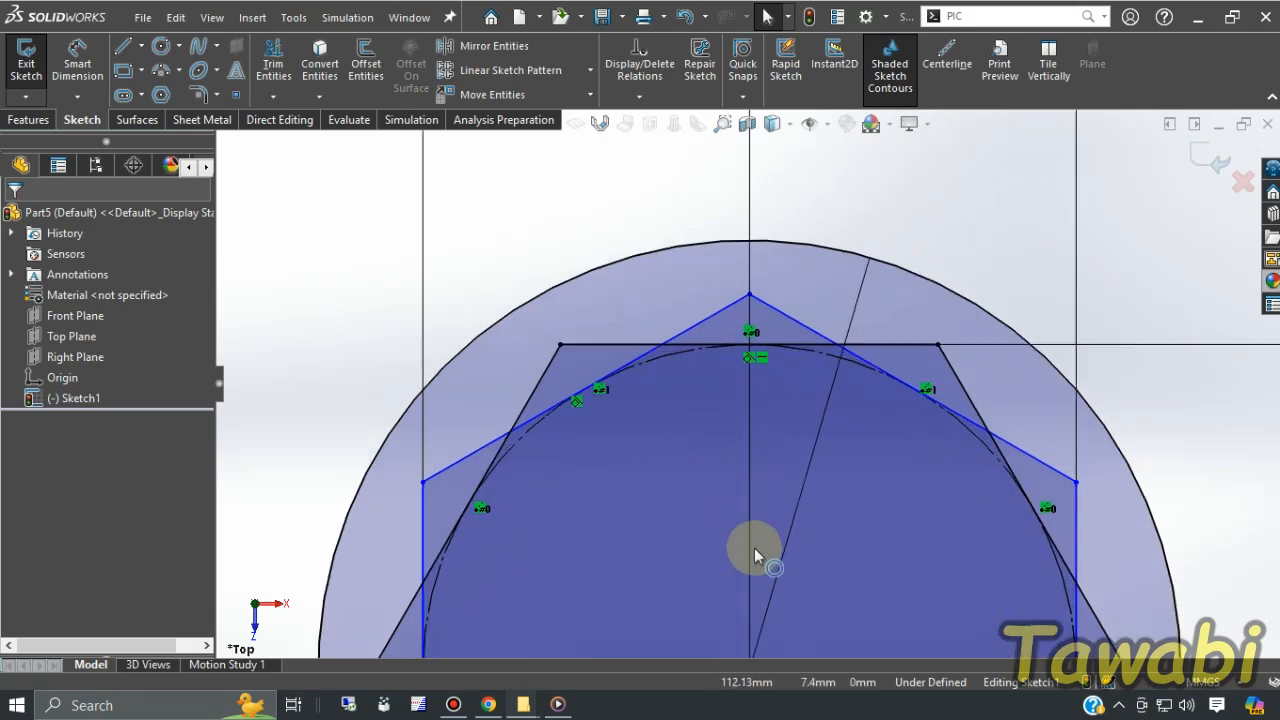
left_click(271, 62)
scroll(660, 360, "down", 4)
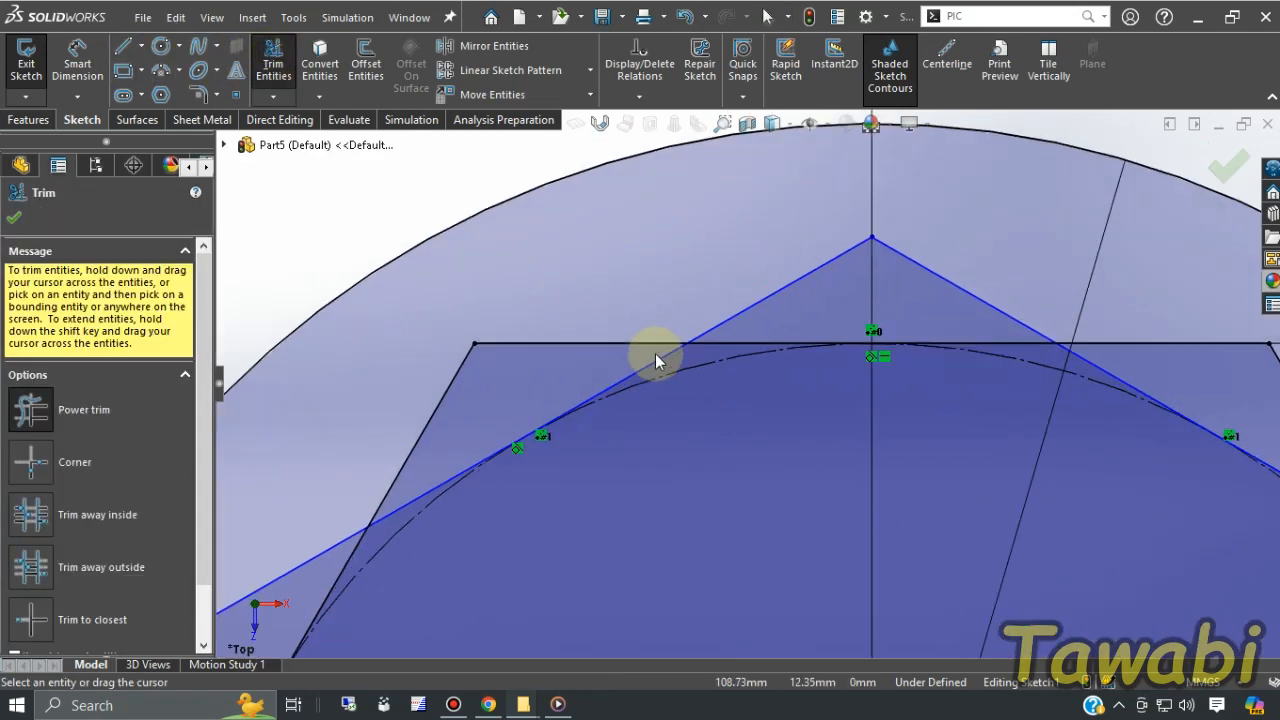
mouse_move(641, 361)
left_mouse_down()
mouse_move(750, 350)
mouse_move(820, 314)
left_mouse_up()
scroll(750, 385, "up", 4)
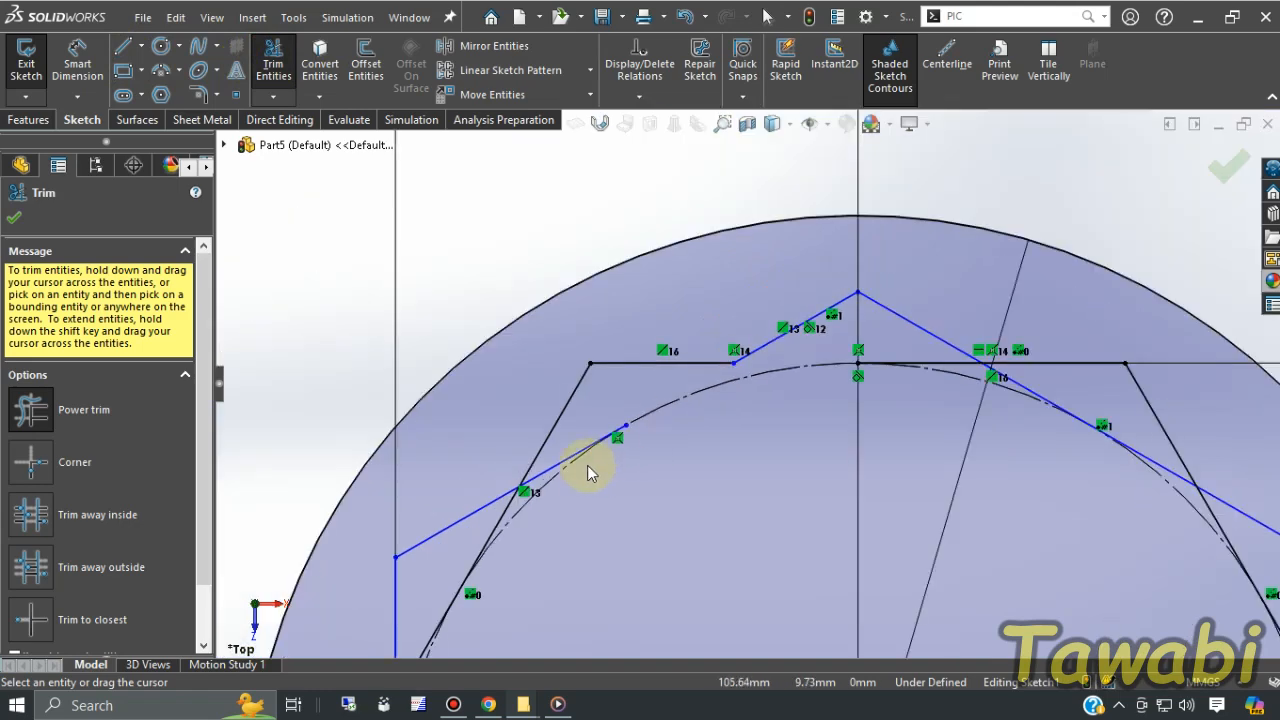
scroll(480, 517, "down", 3)
left_click_drag(503, 530, 680, 377)
scroll(720, 400, "up", 5)
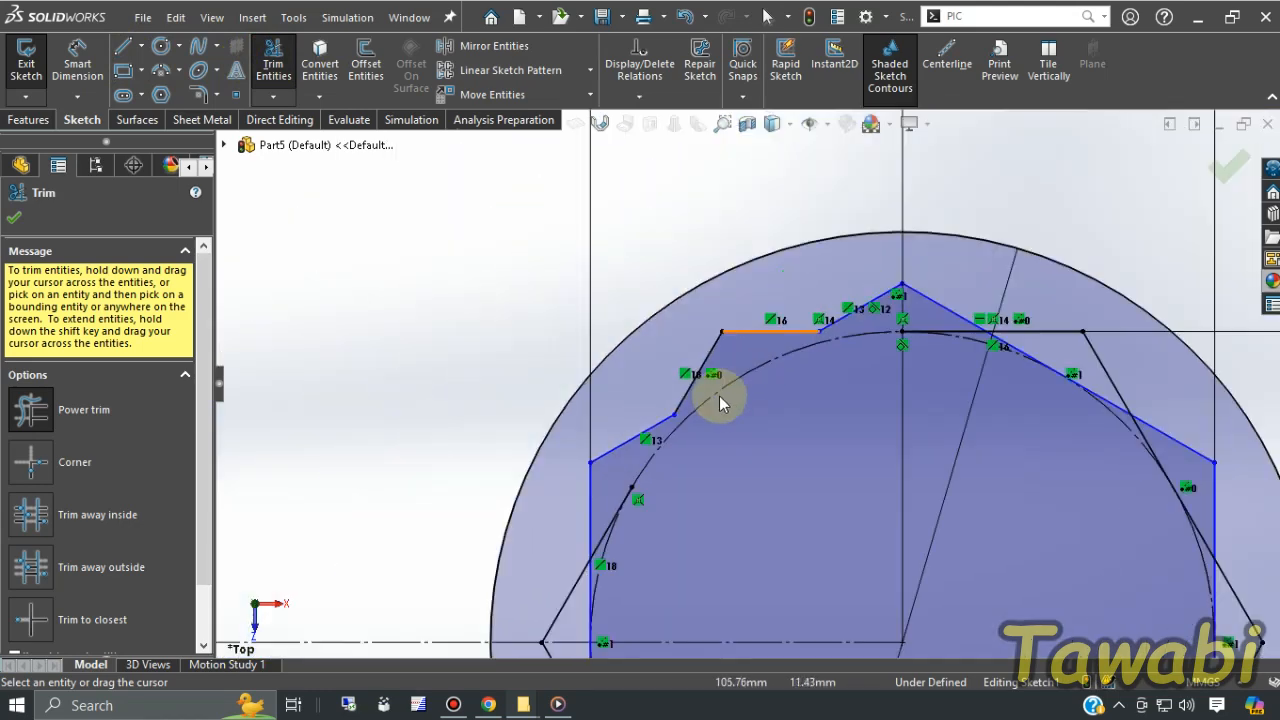
scroll(660, 475, "down", 5)
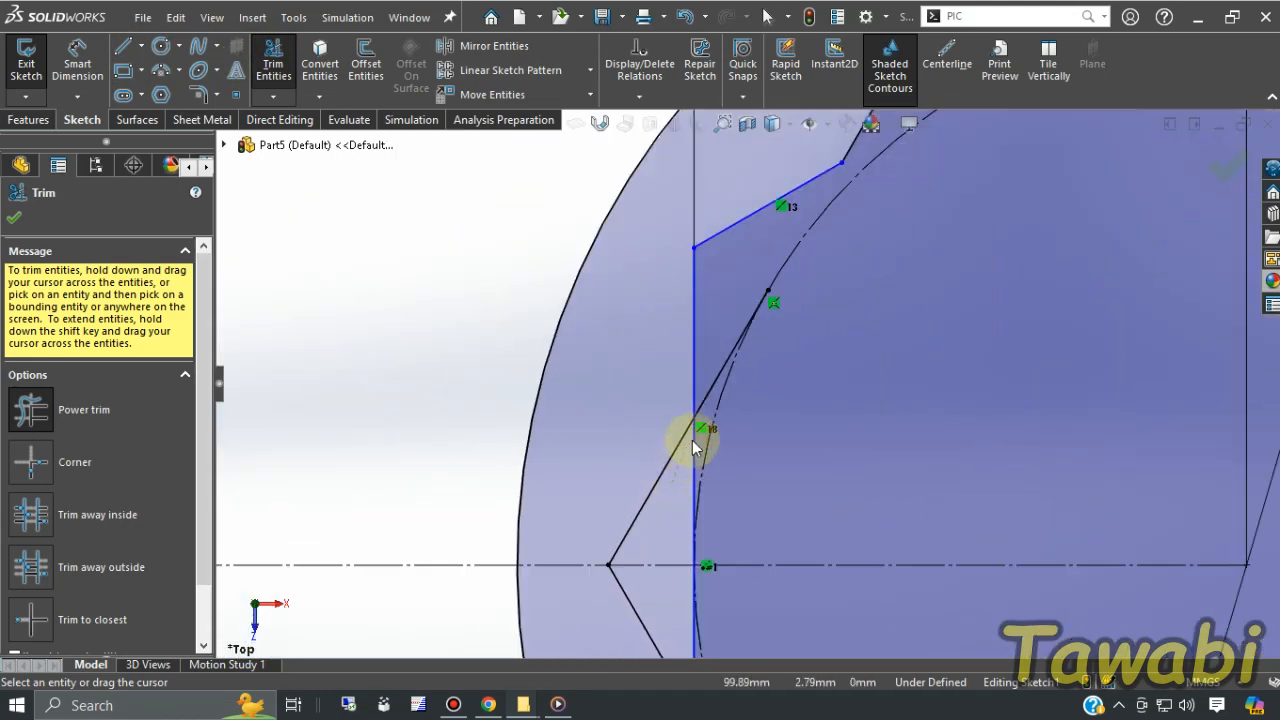
scroll(760, 420, "up", 5)
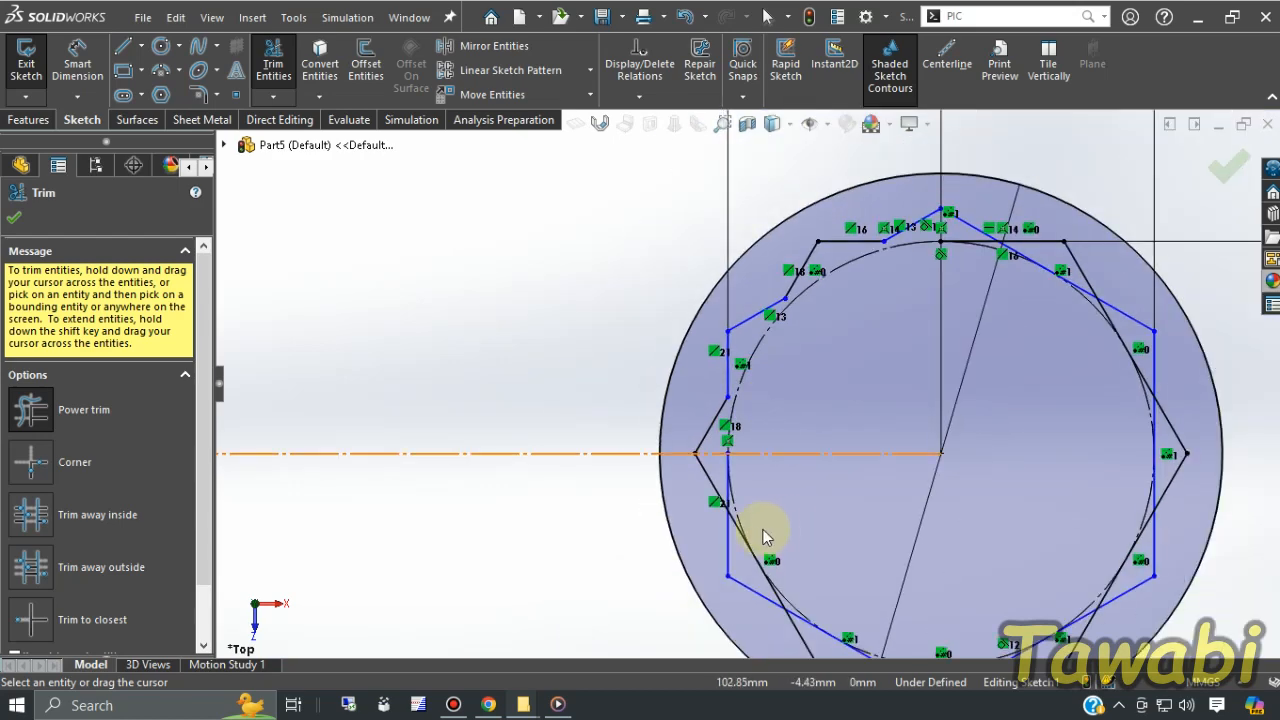
- Trim the inner overlapping hexagon edges around the lower-left quarter of the ring profile
scroll(729, 514, "down", 5)
left_click_drag(729, 451, 713, 343)
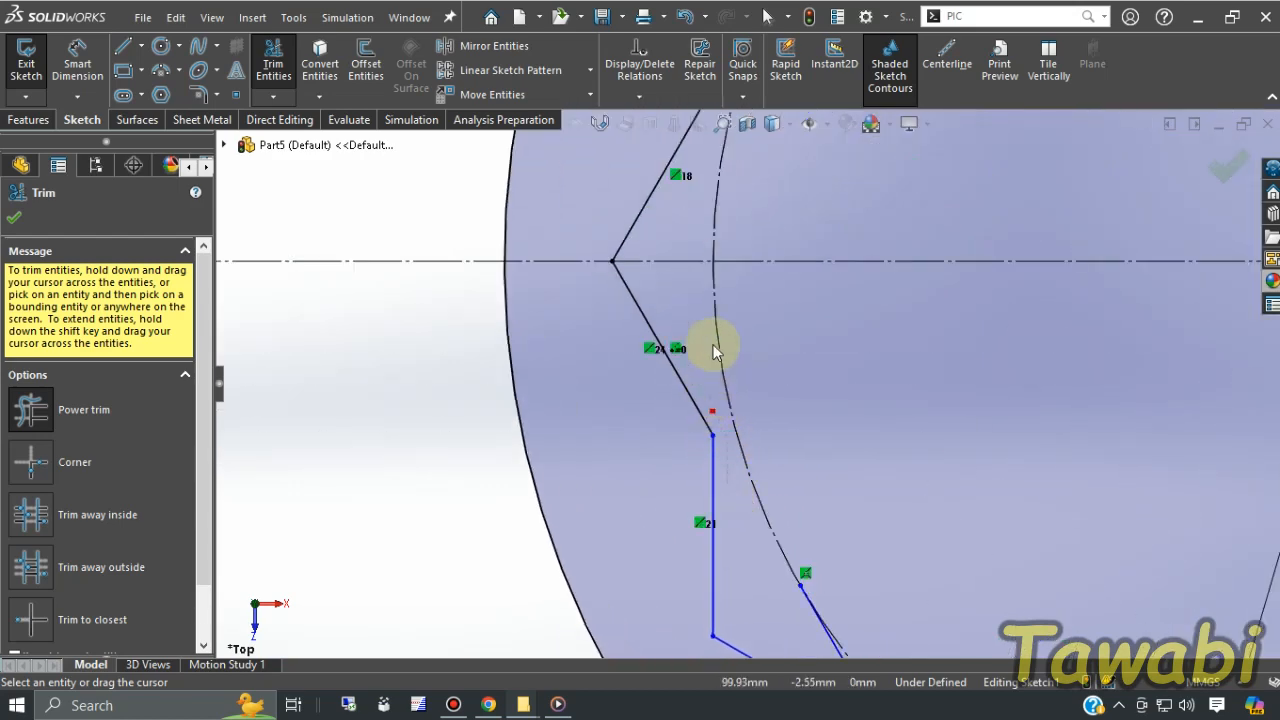
scroll(846, 491, "up", 5)
scroll(800, 500, "down", 5)
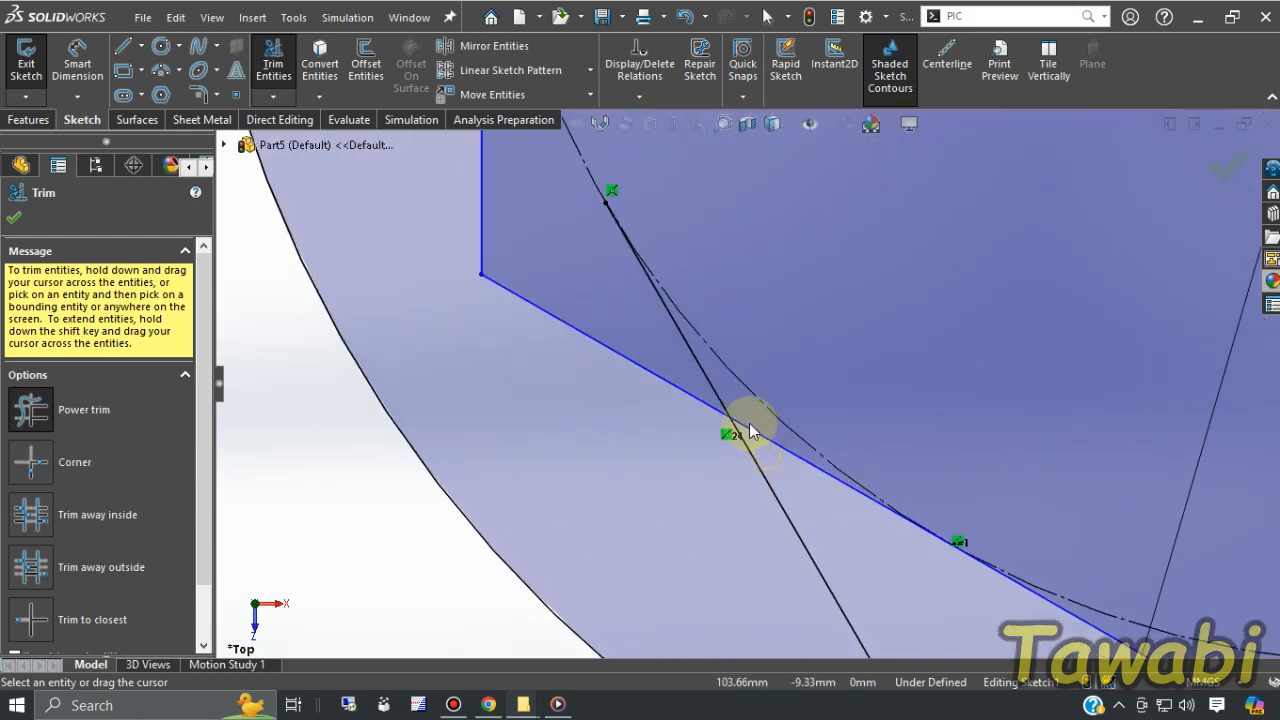
left_click_drag(749, 423, 687, 374)
scroll(749, 423, "up", 3)
scroll(1010, 535, "down", 4)
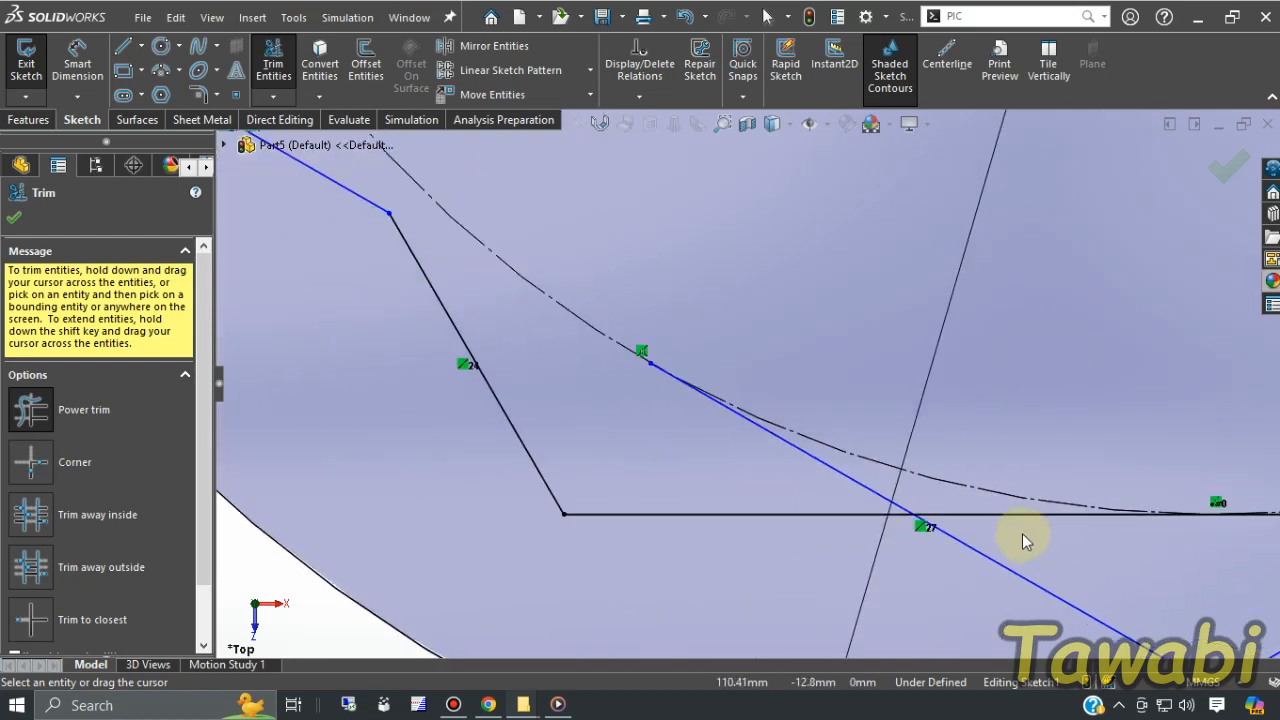
left_click_drag(818, 487, 657, 500)
scroll(1178, 459, "up", 4)
- Trim the inner overlapping hexagon edges around the lower-right quarter of the ring profile, up to the rightmost corner
scroll(1105, 394, "down", 4)
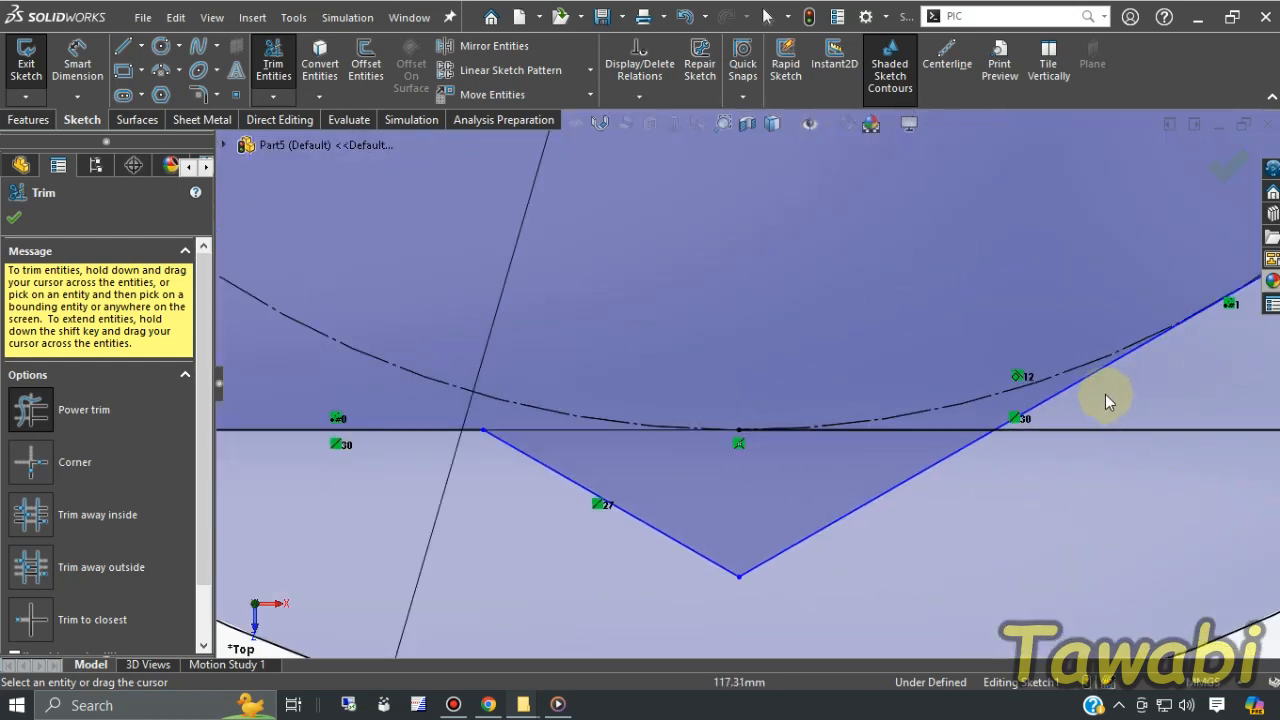
scroll(1051, 294, "up", 4)
scroll(957, 294, "down", 4)
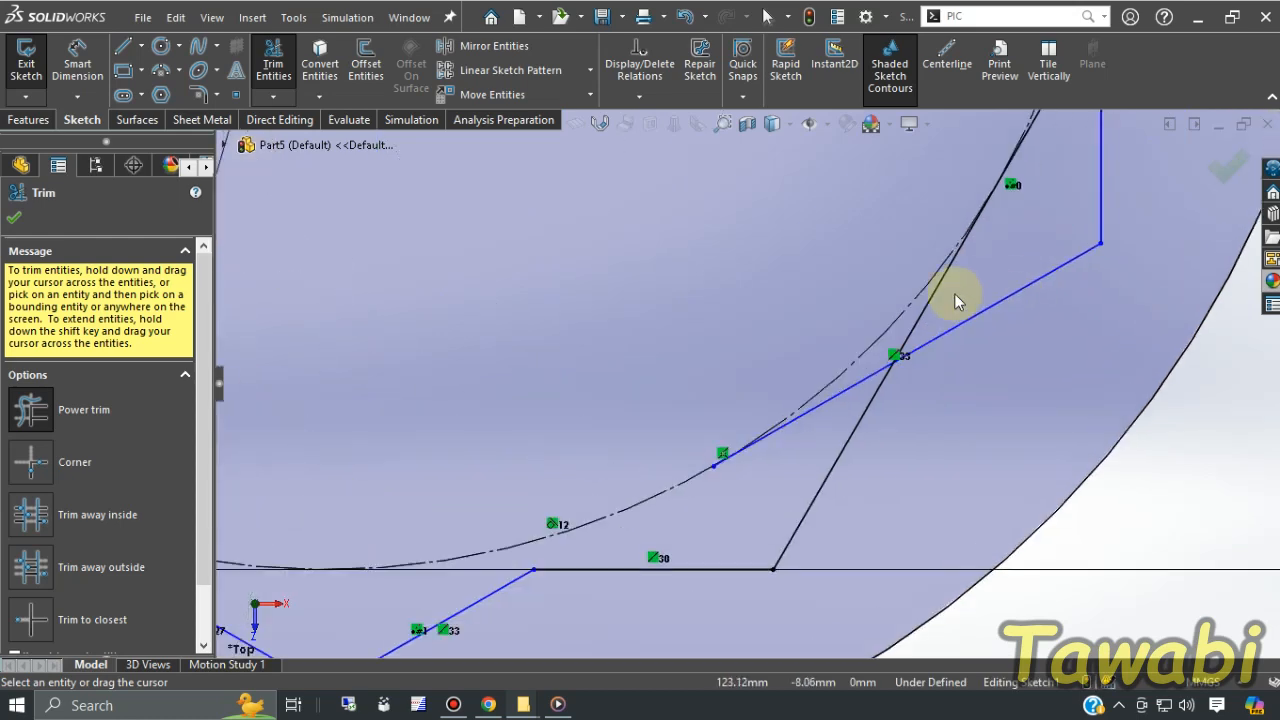
left_click_drag(855, 393, 760, 466)
scroll(760, 466, "up", 3)
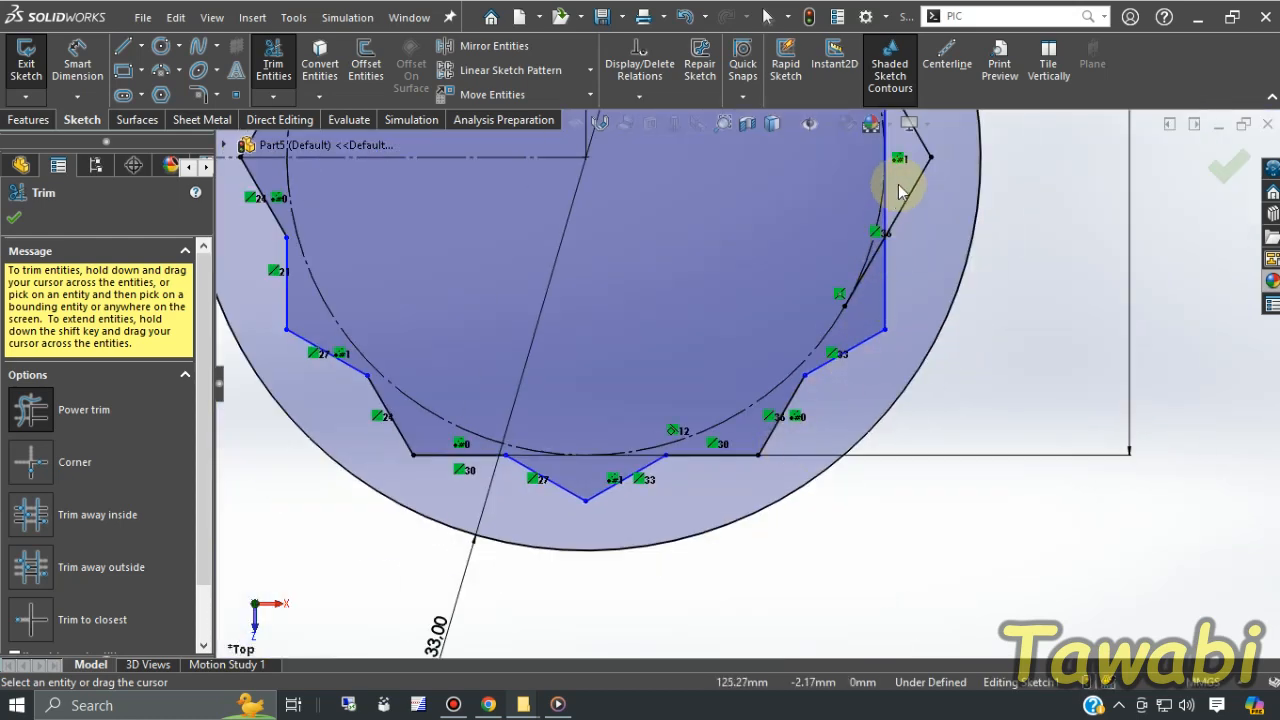
scroll(898, 185, "down", 4)
scroll(790, 420, "up", 4)
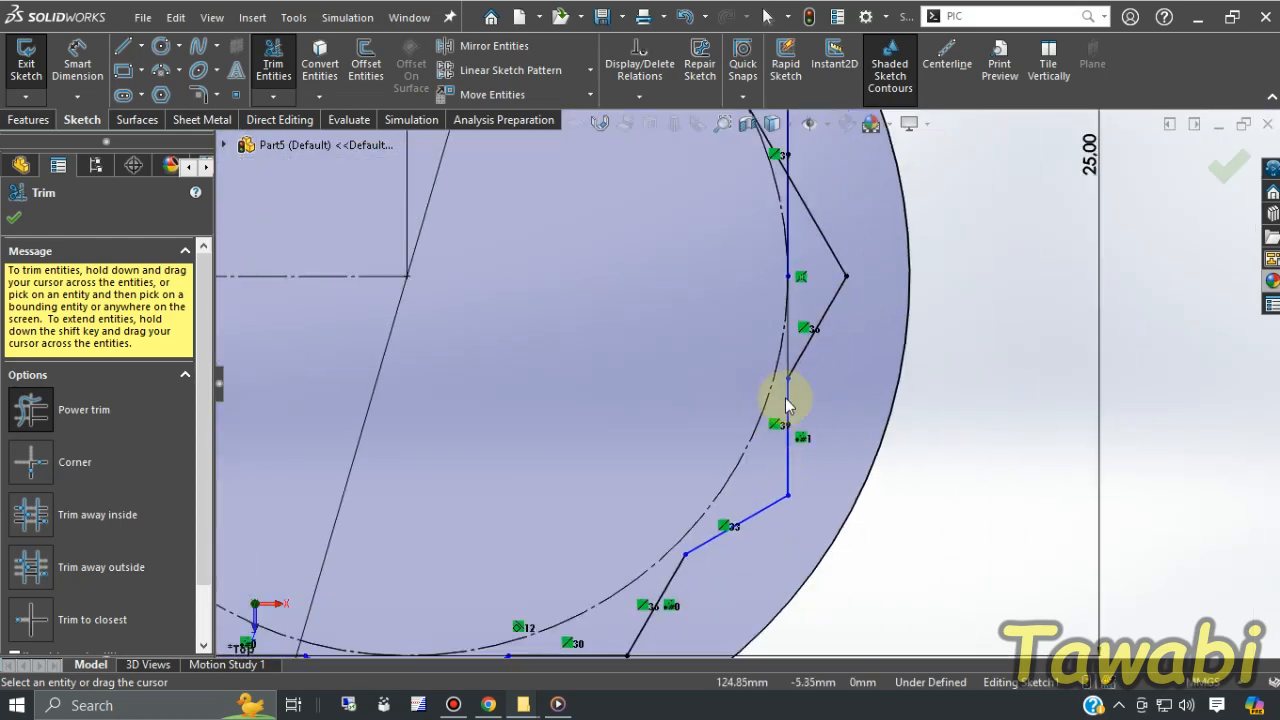
- Try to trim the hexagon overlap just above the ring profile's rightmost corner, and undo that trim
scroll(786, 163, "down", 4)
left_click_drag(745, 262, 782, 354)
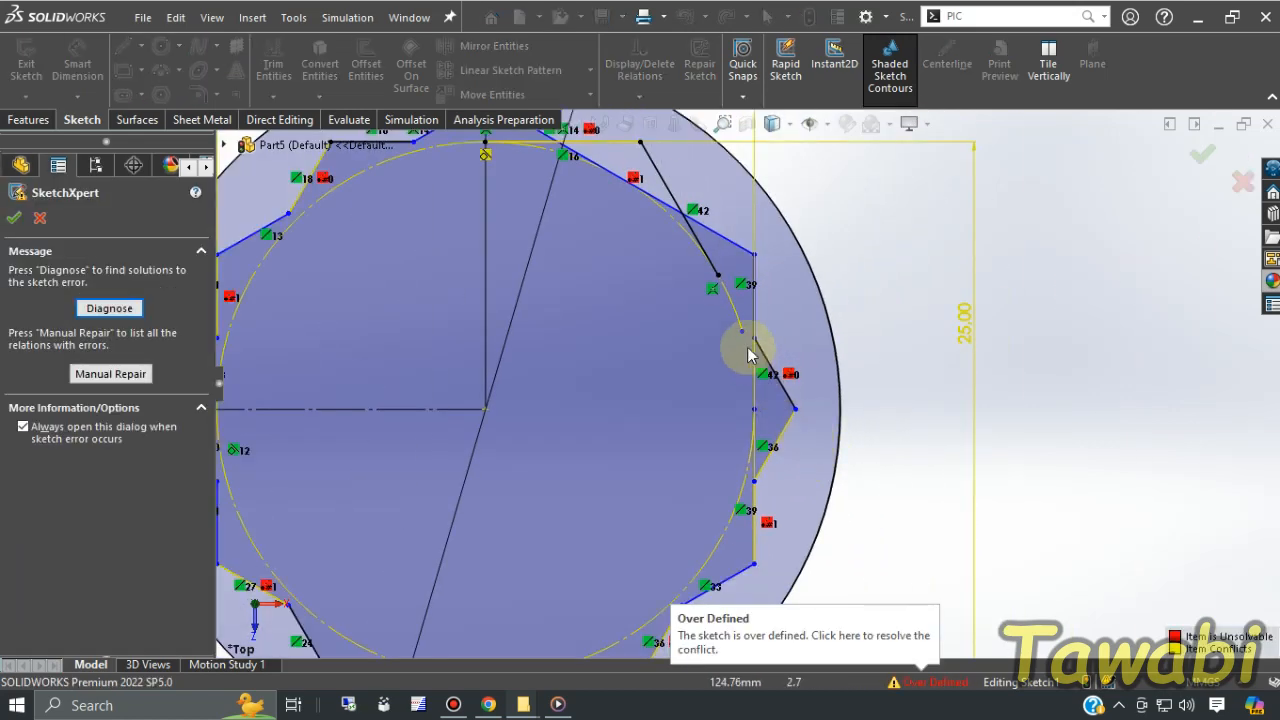
scroll(790, 385, "up", 3)
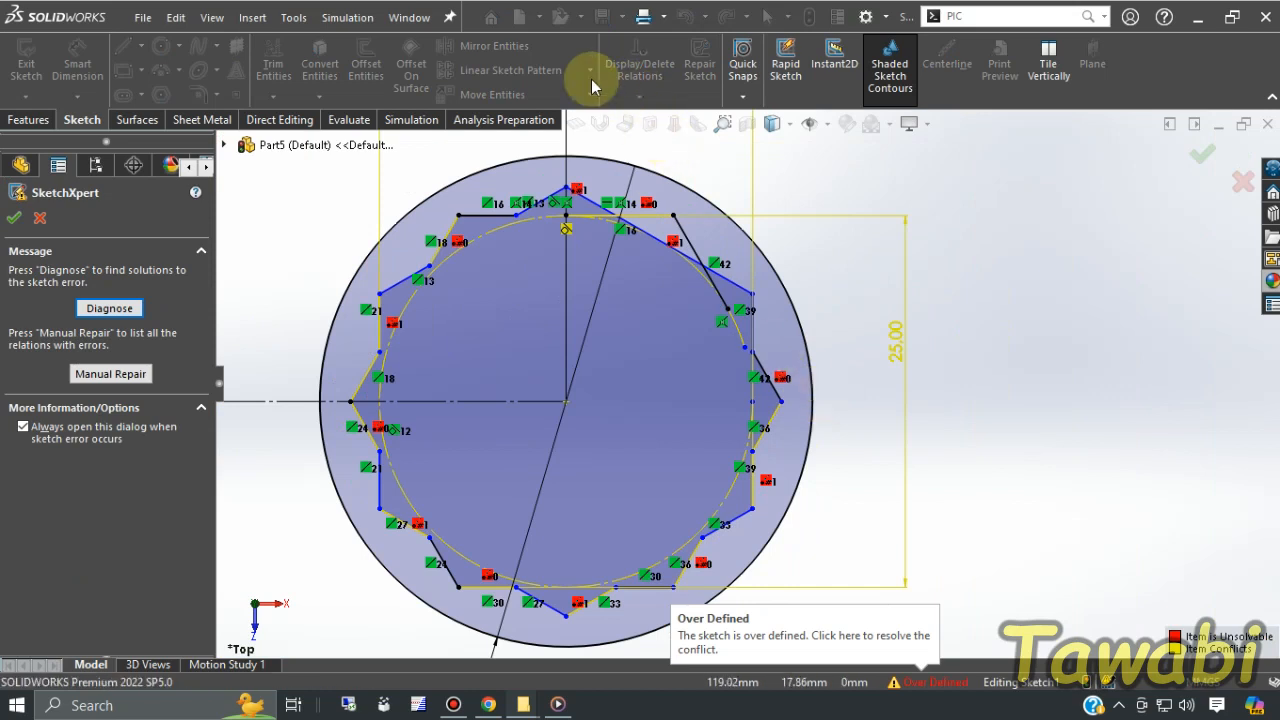
left_click(40, 219)
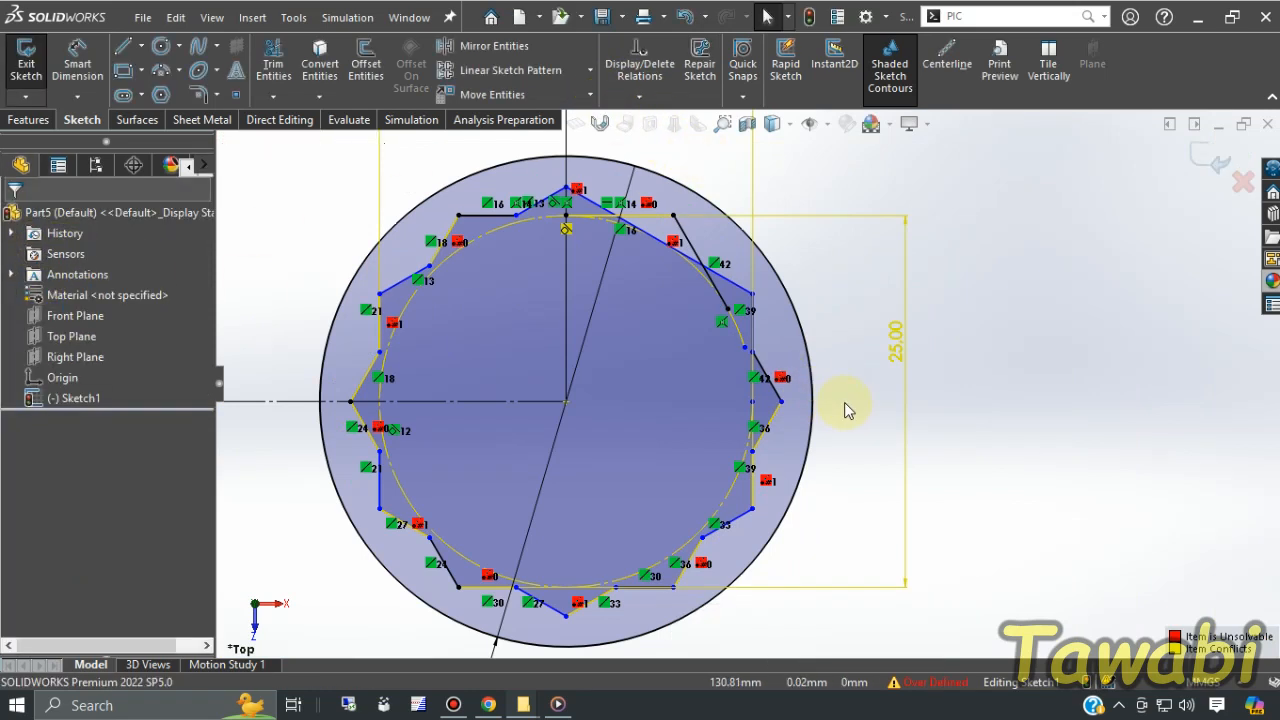
left_click(685, 18)
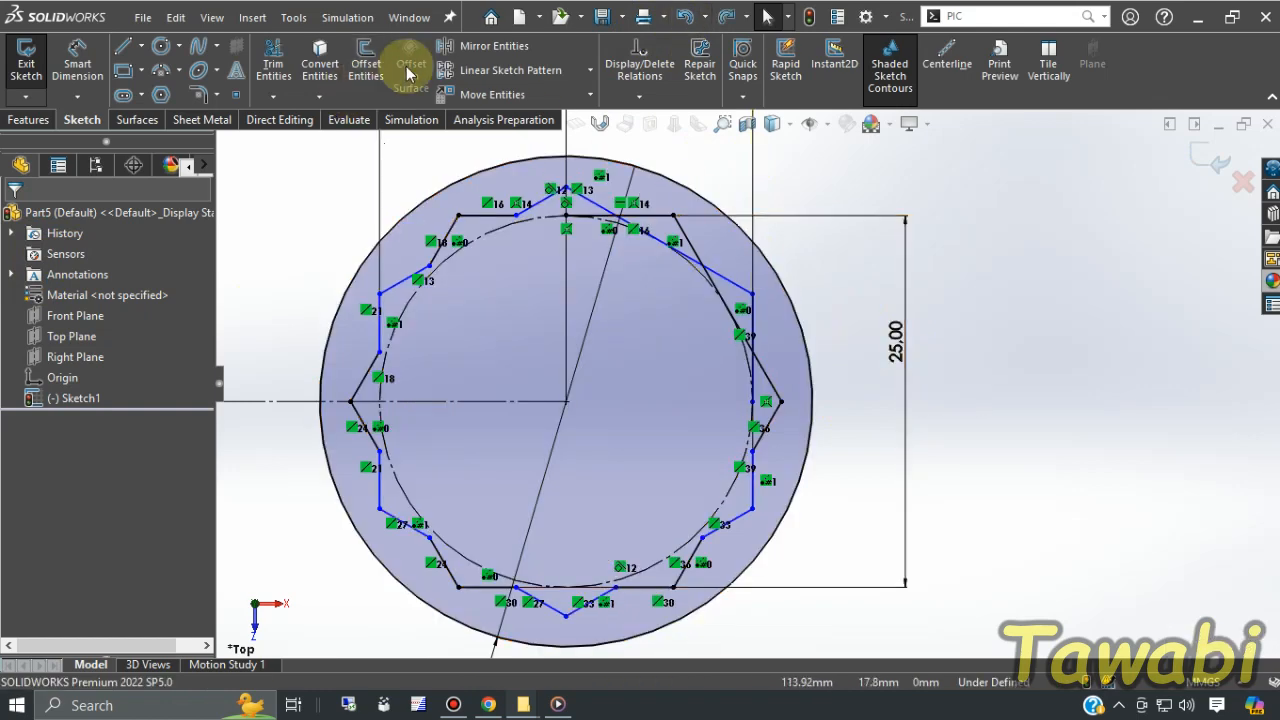
- Trim the inner overlapping hexagon edges around the upper-right quarter to complete the twelve-point ring profile
left_click(273, 68)
scroll(750, 345, "down", 5)
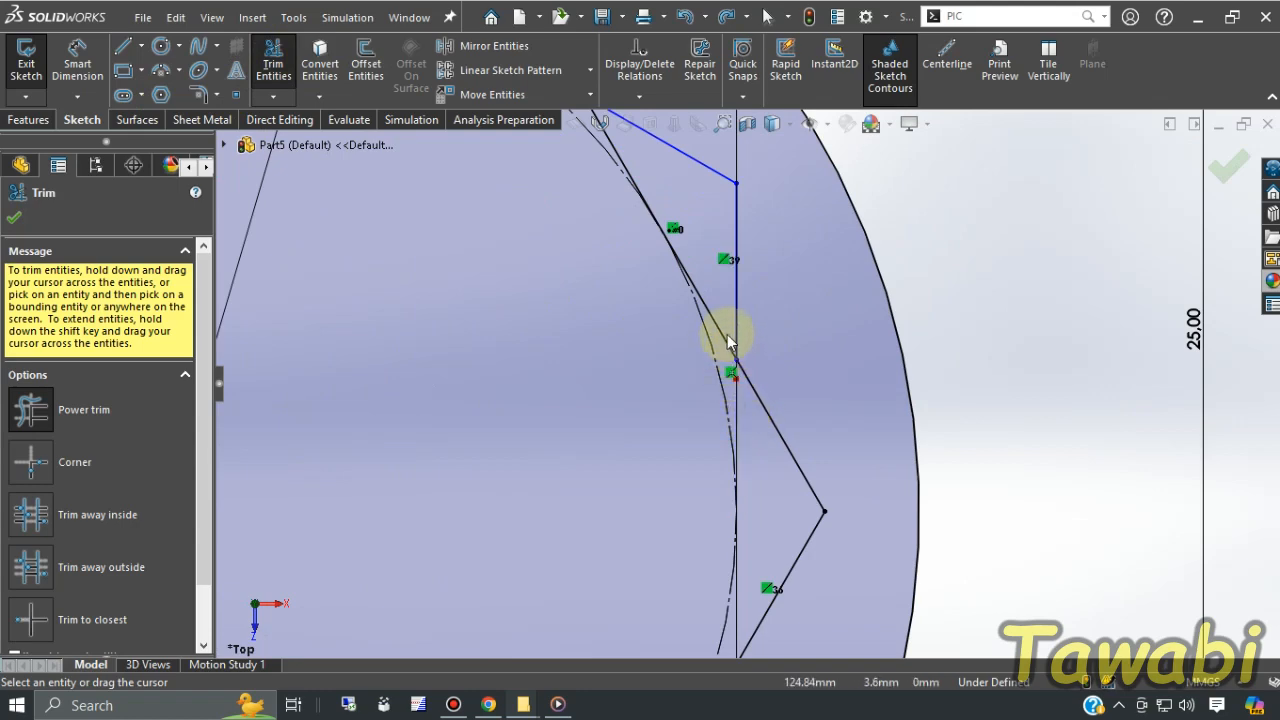
scroll(714, 329, "up", 3)
scroll(656, 224, "down", 4)
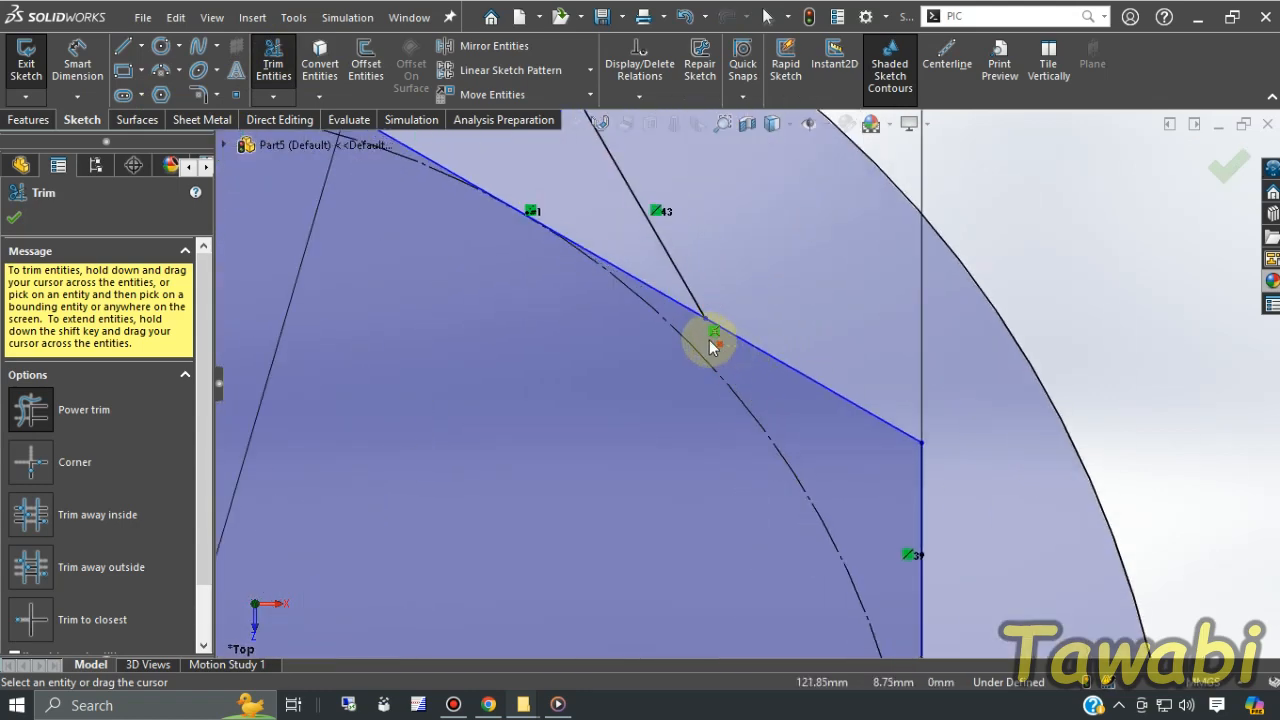
scroll(665, 294, "up", 3)
scroll(608, 286, "down", 3)
scroll(672, 316, "down", 2)
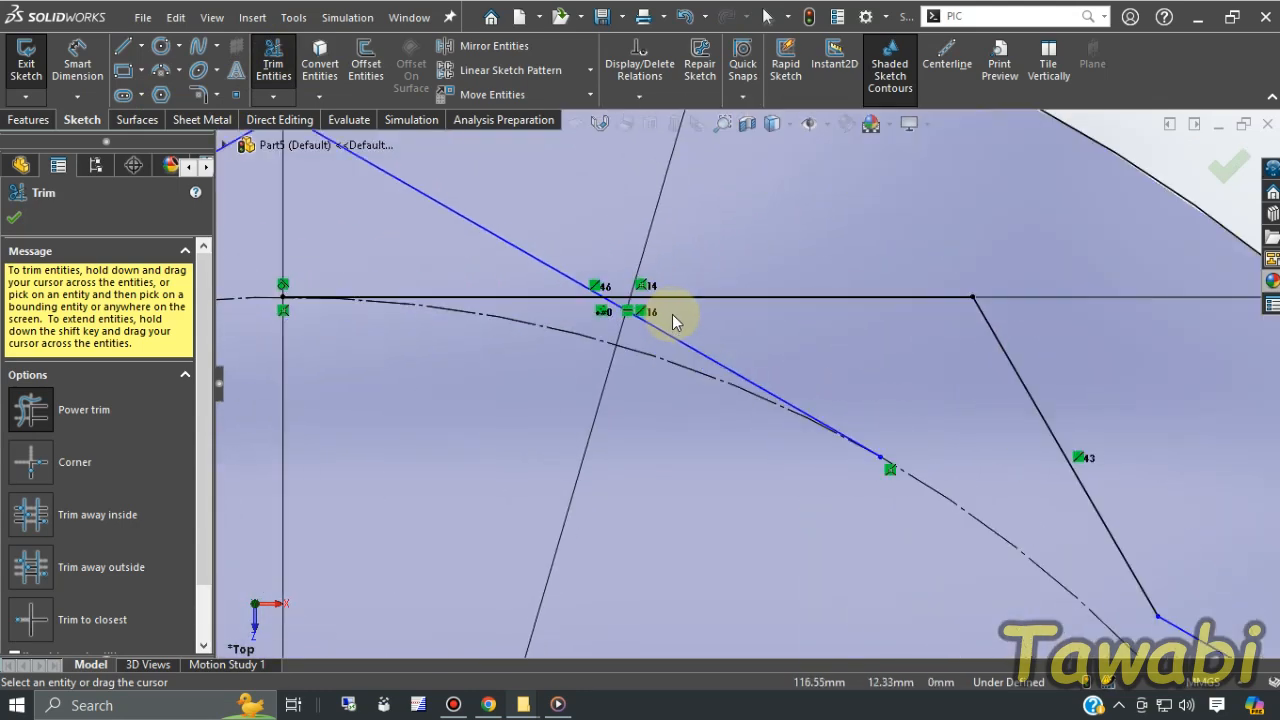
scroll(640, 320, "up", 5)
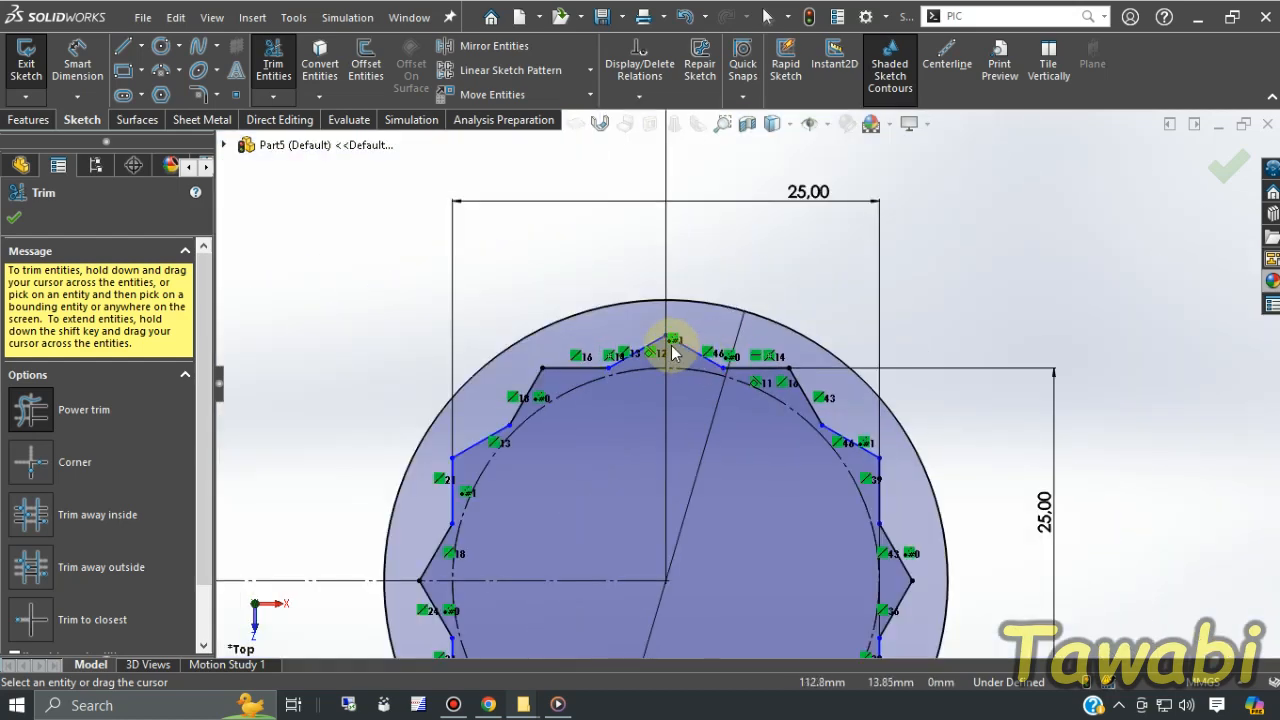
scroll(690, 400, "up", 1)
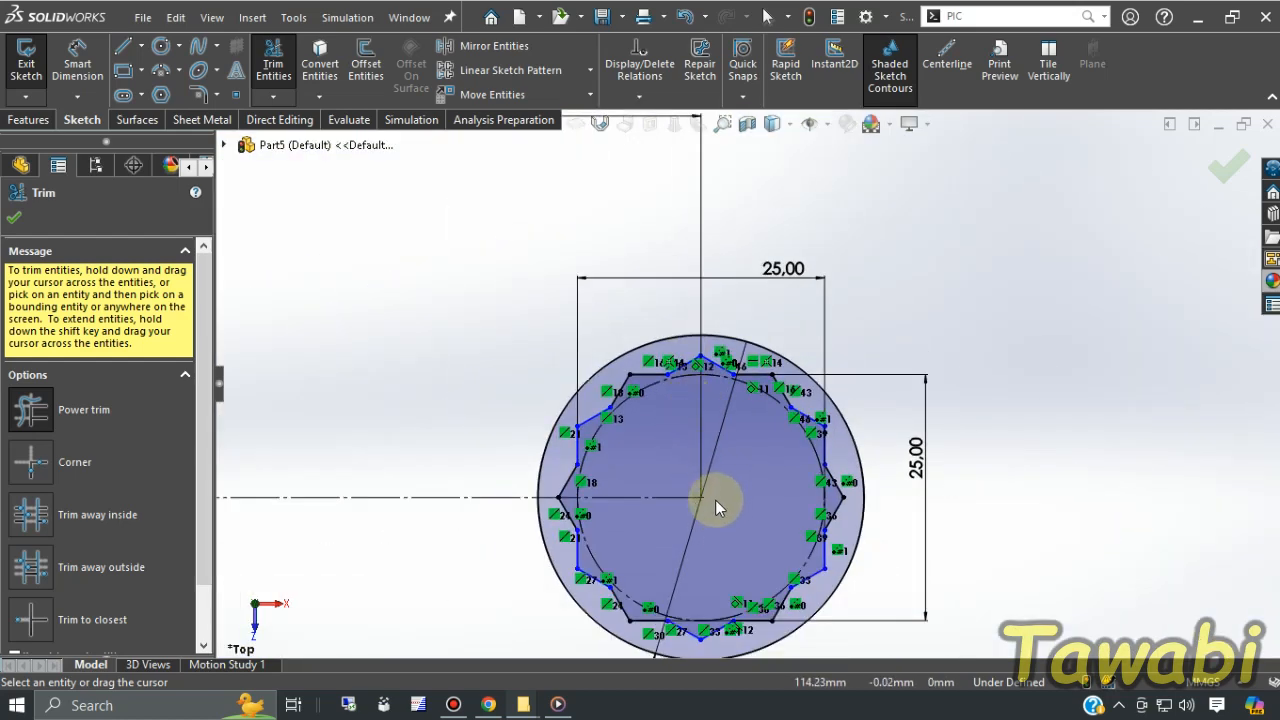
left_click(13, 217)
scroll(928, 280, "up", 1)
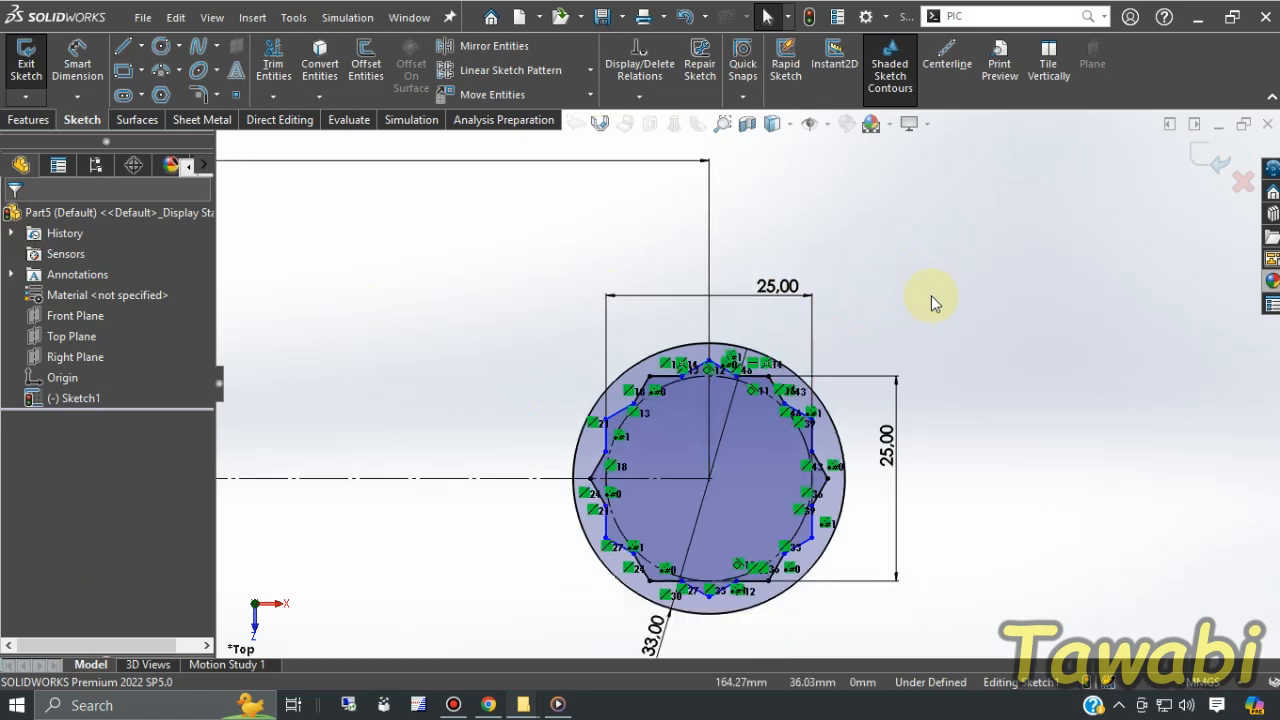
- Offset the 225 mm centreline by 10 mm in both directions to form the handle's two edges
scroll(931, 300, "up", 7)
scroll(424, 369, "down", 2)
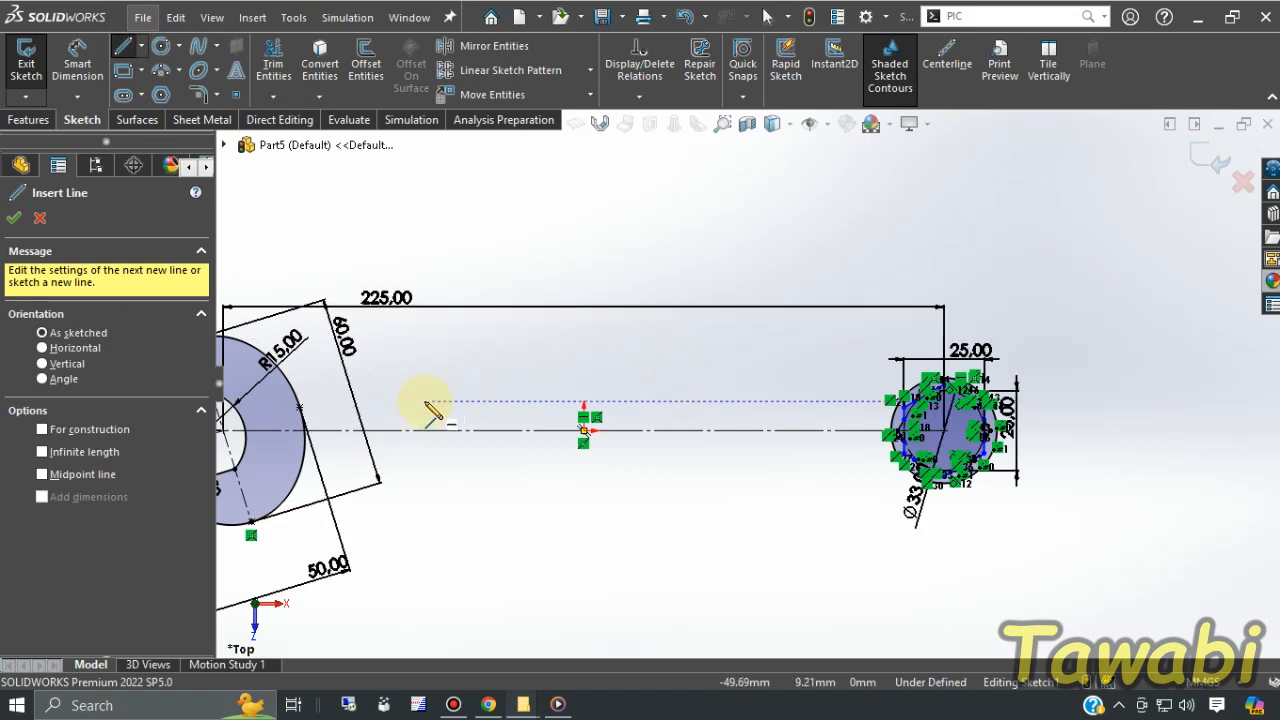
key("Escape")
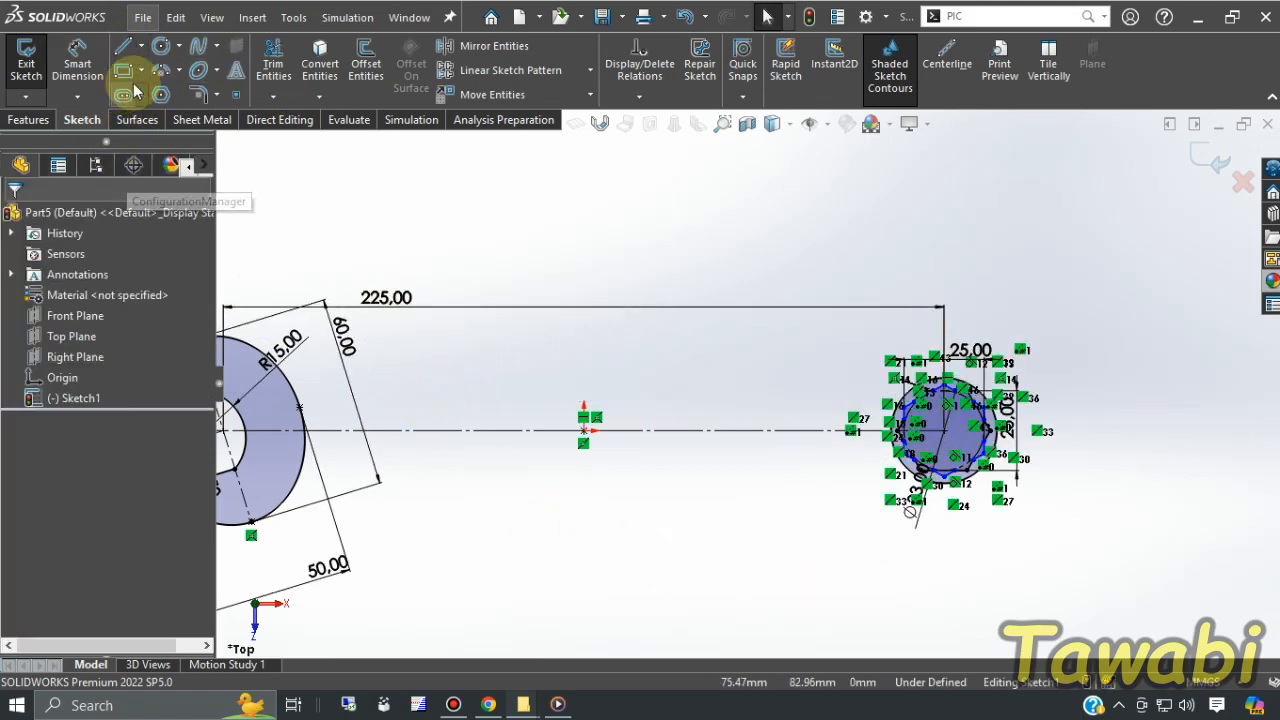
left_click(366, 65)
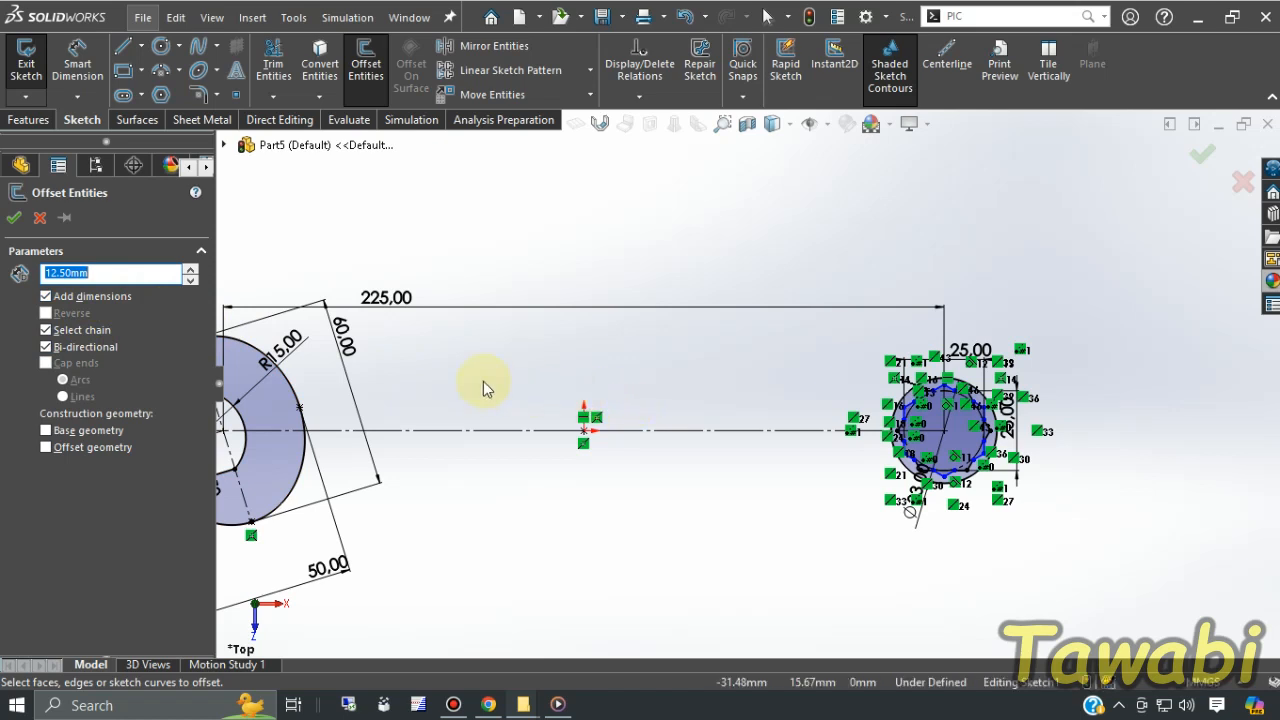
left_click(543, 440)
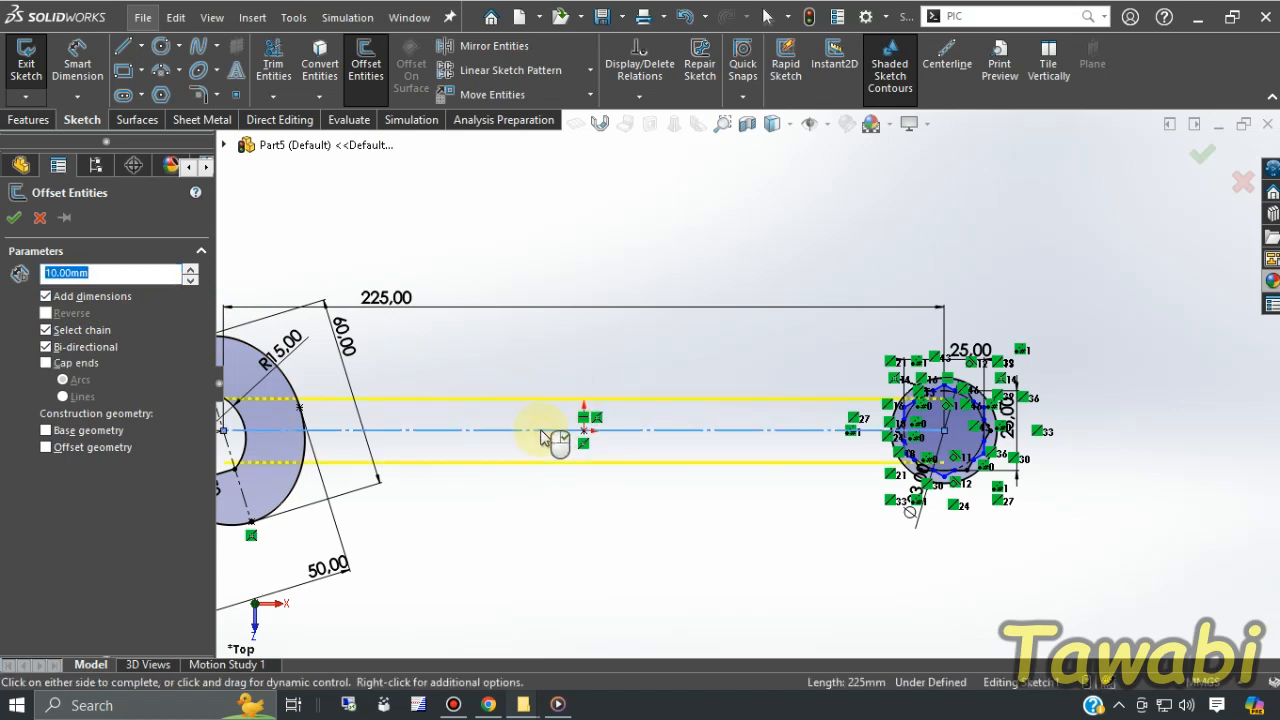
left_click(12, 218)
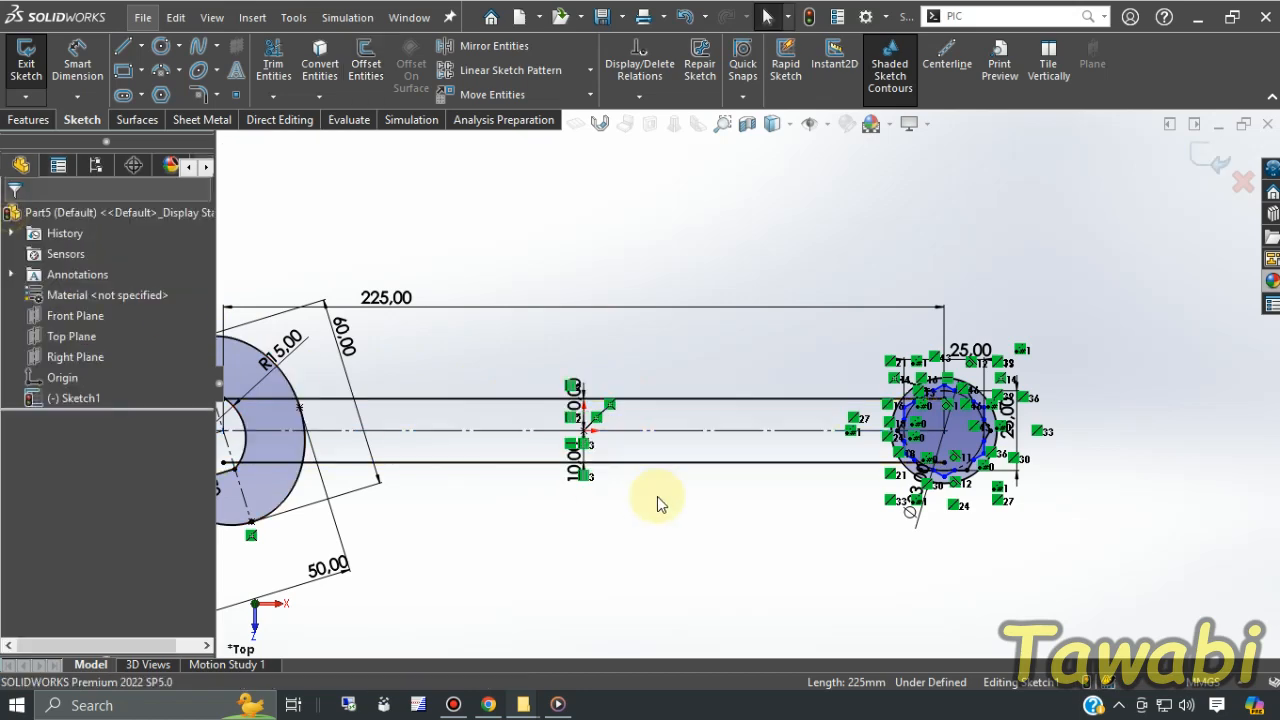
- Trim the upper handle edge back to the ring's outer circle and delete its leftover piece inside the ring
scroll(909, 411, "down", 5)
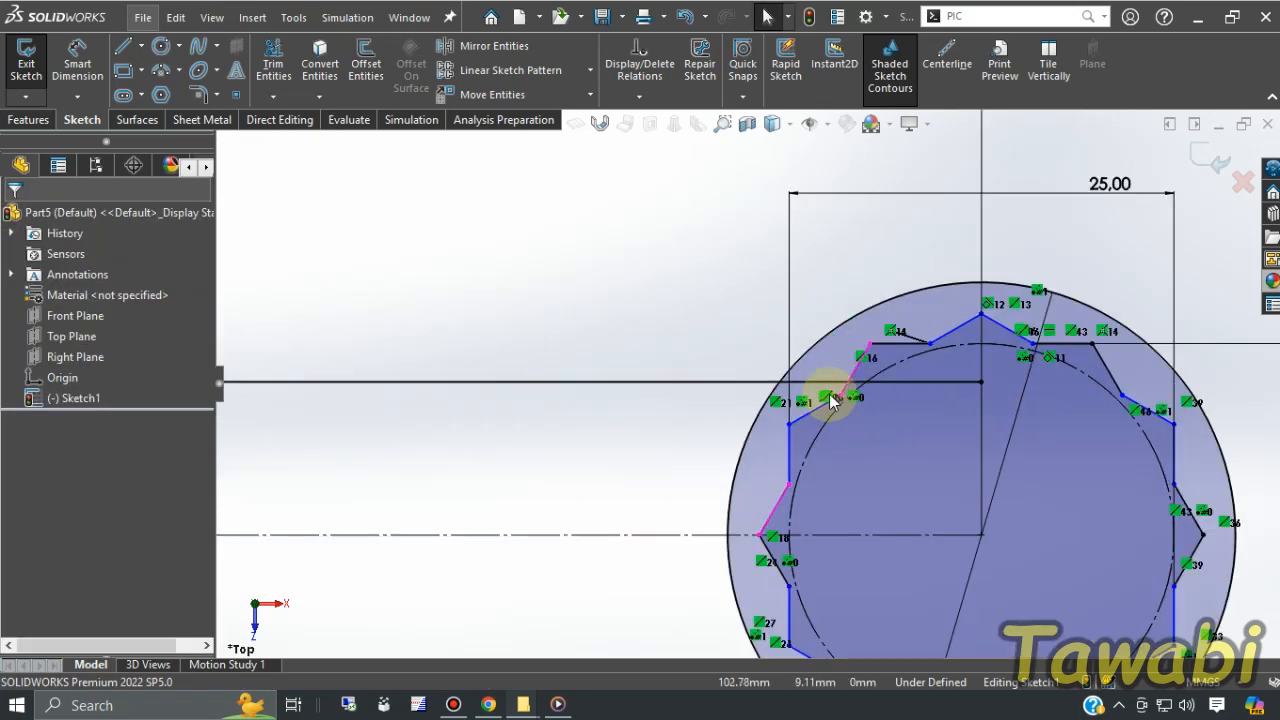
scroll(830, 400, "down", 3)
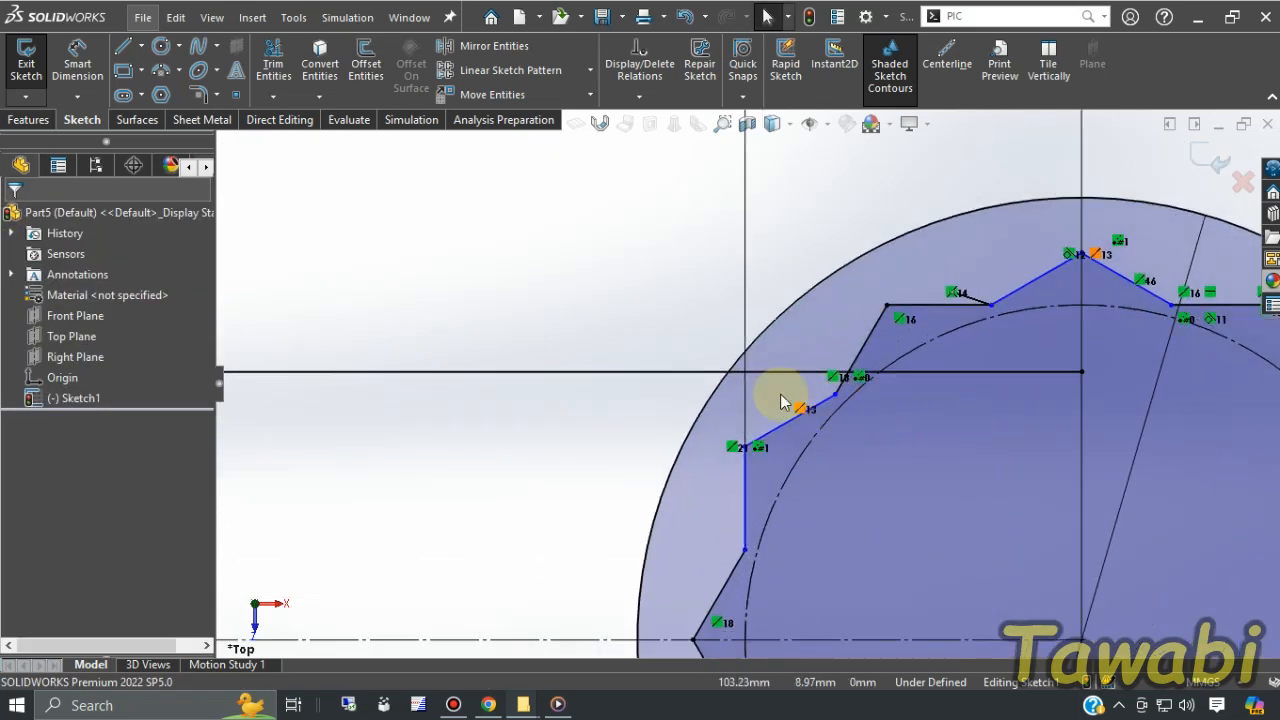
left_click(272, 60)
scroll(738, 378, "down", 2)
left_click_drag(743, 372, 744, 387)
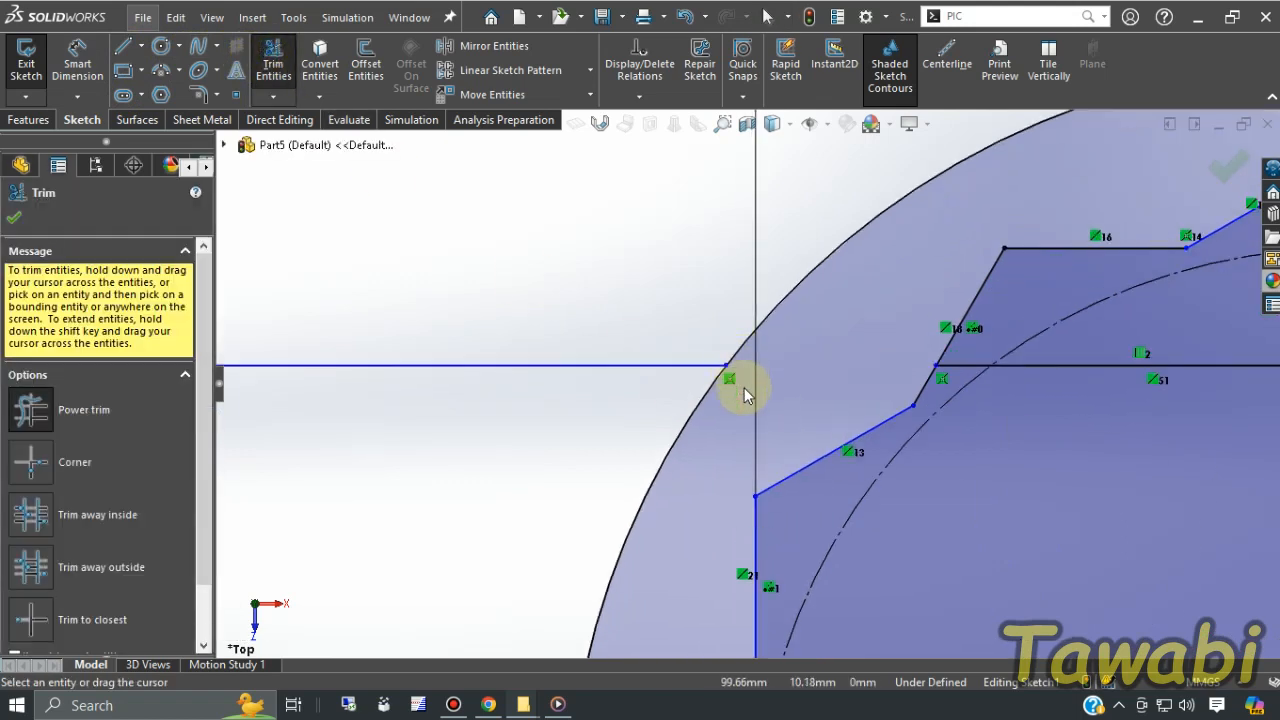
key("Escape")
left_click(1021, 368)
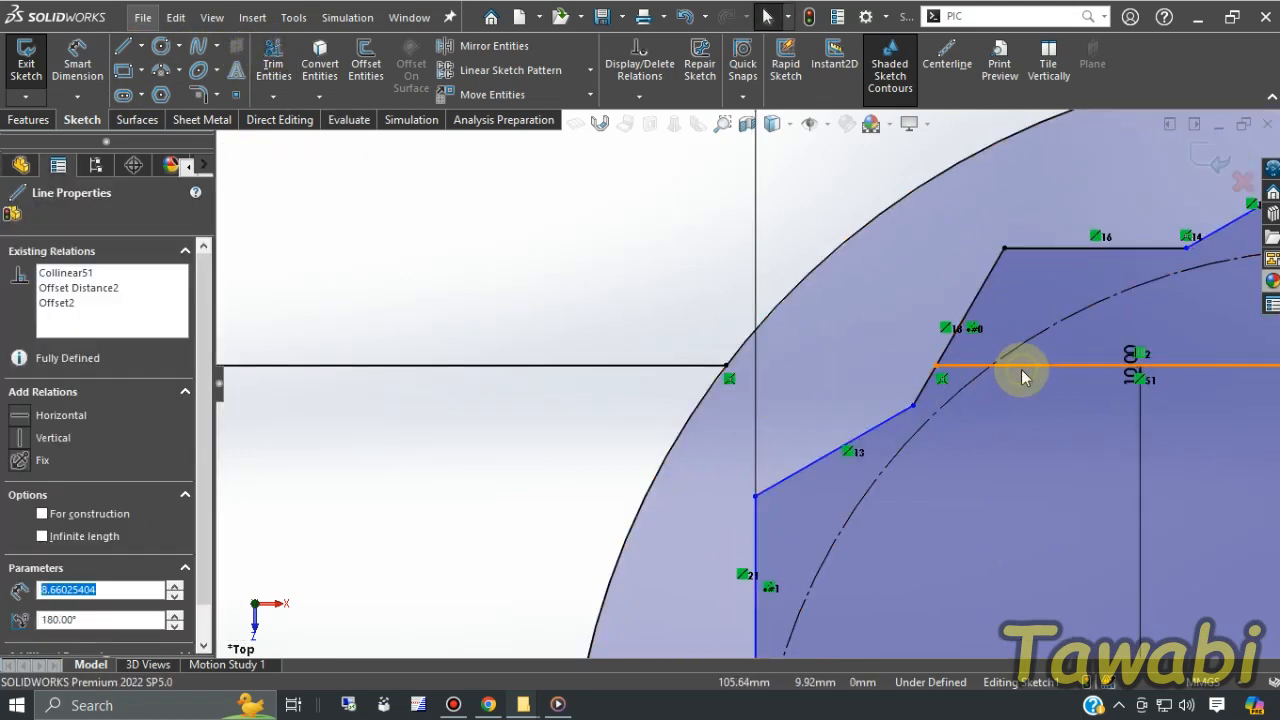
key("Escape")
- Trim the lower handle edge back to the ring's outer circle and delete its leftover piece inside the ring
scroll(749, 312, "up", 4)
scroll(757, 557, "down", 5)
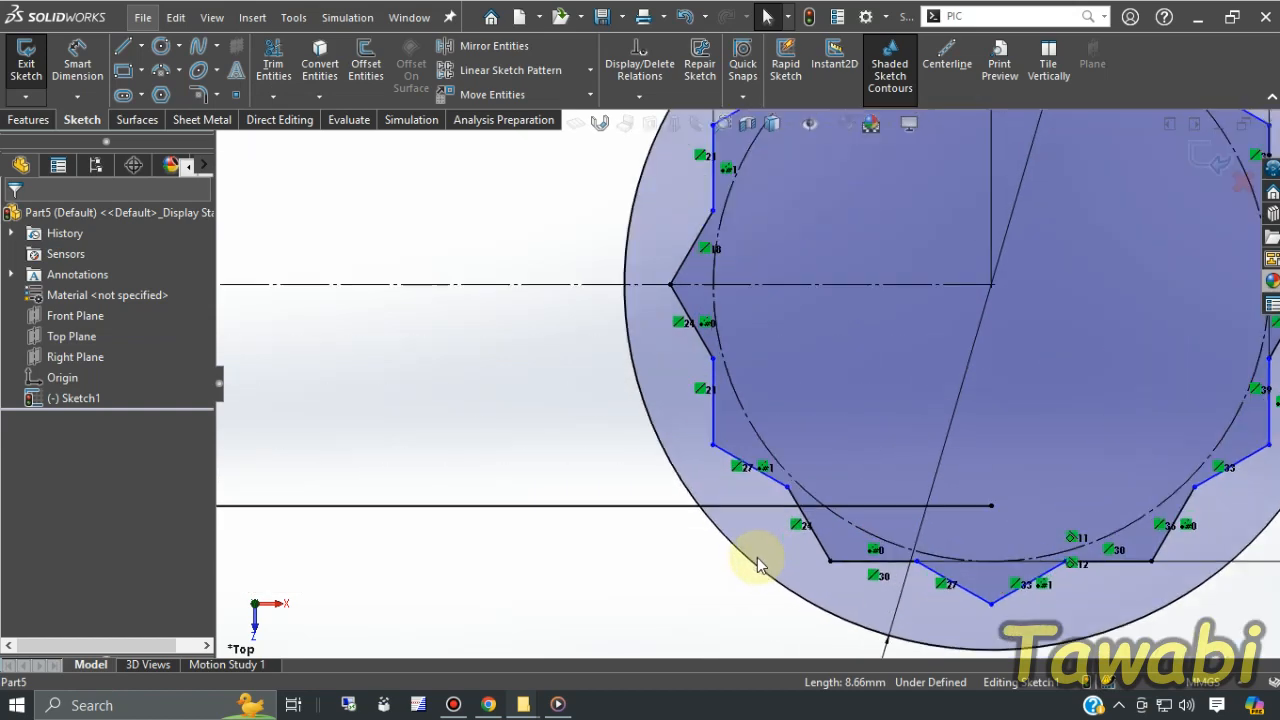
scroll(757, 557, "down", 2)
left_click(272, 60)
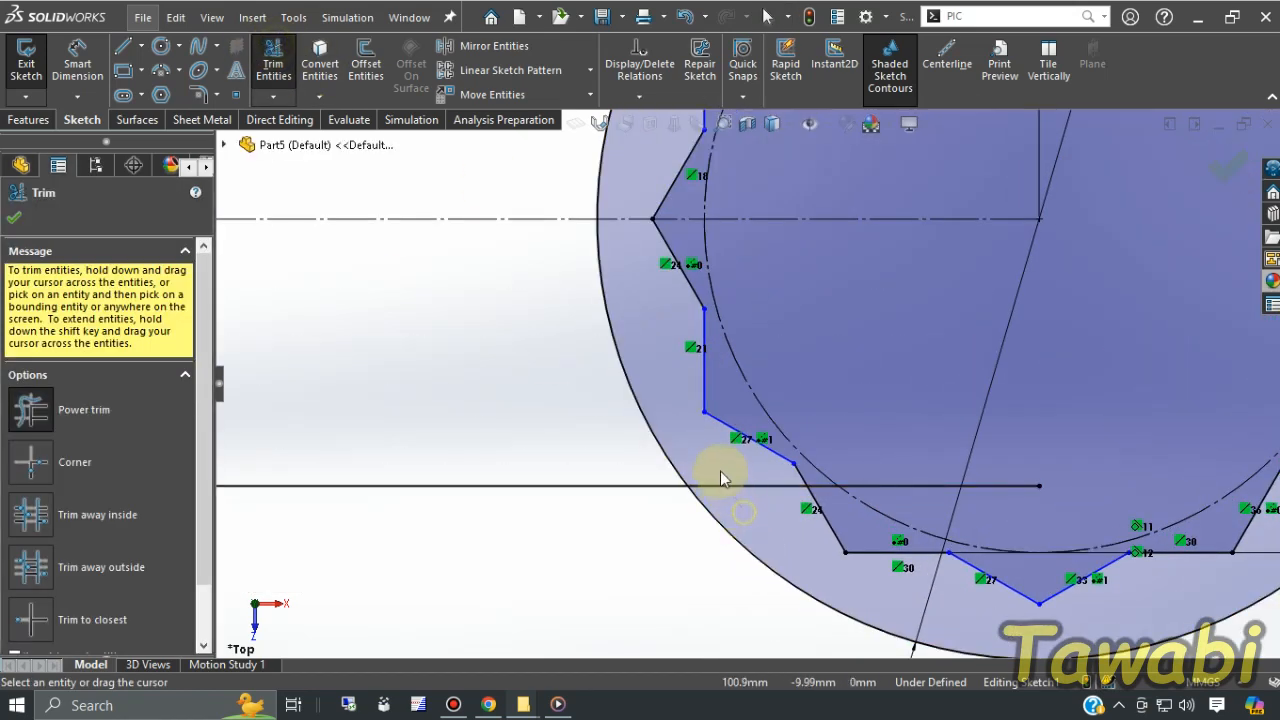
left_click_drag(743, 512, 718, 465)
key("Escape")
left_click(886, 487)
key("Delete")
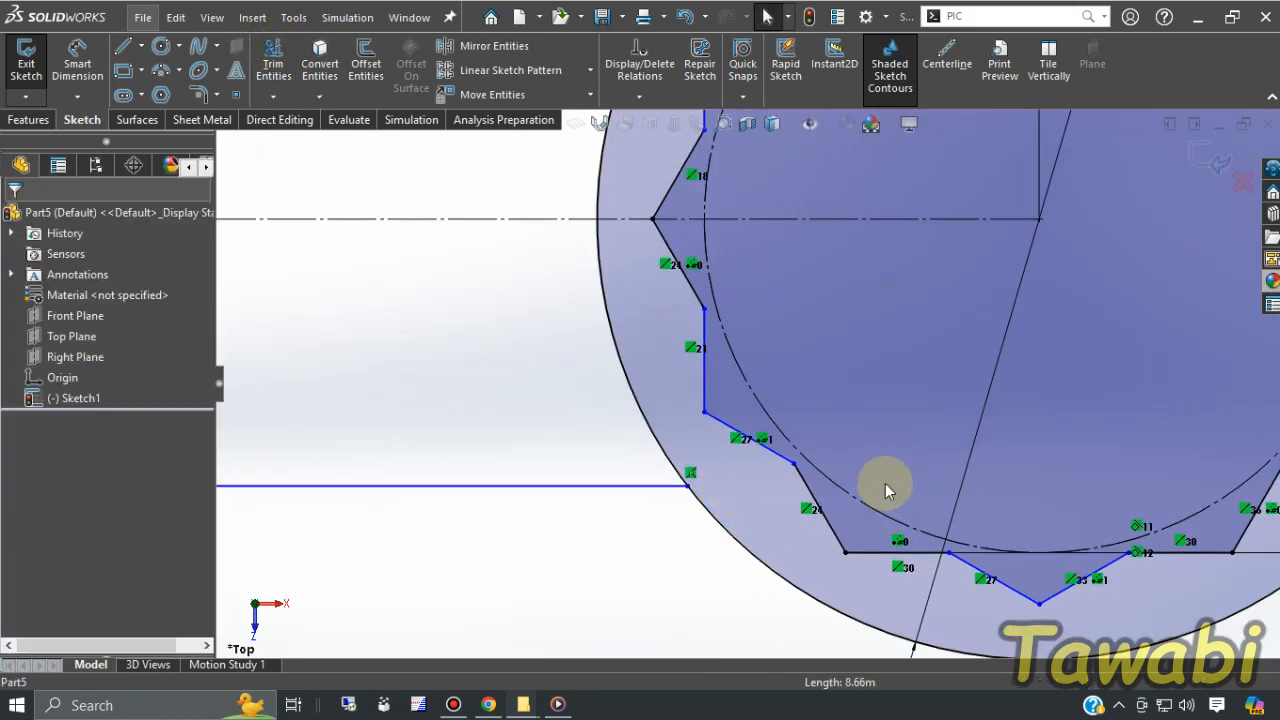
- Trim both handle edges out of the open-end jaw's body, between its outer curve and inner arc
scroll(958, 393, "up", 6)
scroll(263, 343, "down", 3)
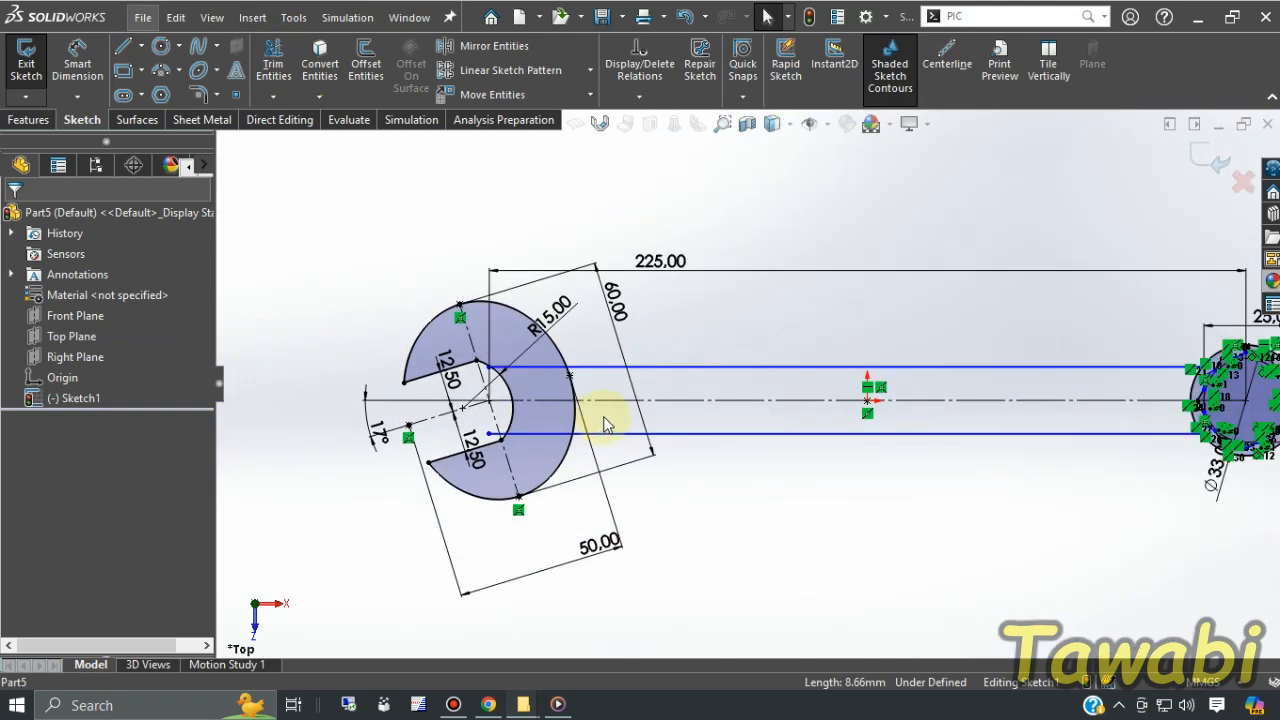
scroll(590, 375, "down", 3)
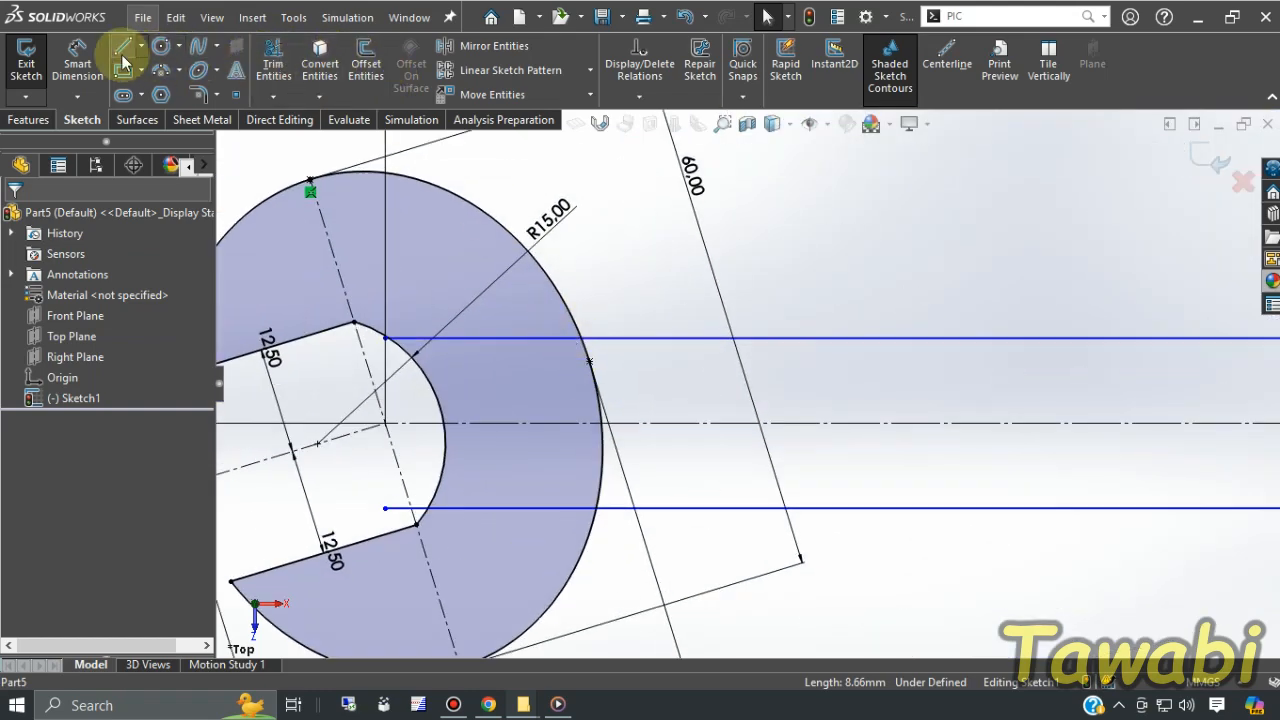
left_click(273, 62)
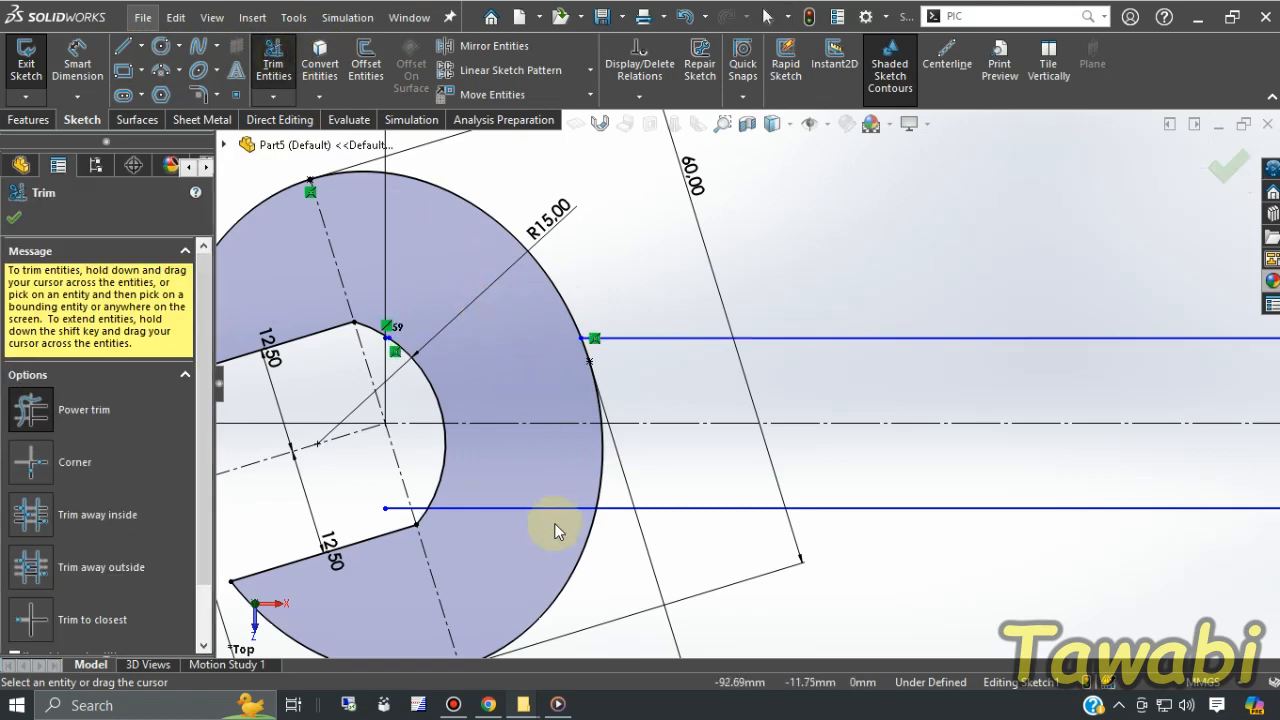
left_click_drag(554, 523, 551, 494)
key("Escape")
- Delete the two short handle-edge stubs left inside the jaw opening
scroll(372, 331, "down", 3)
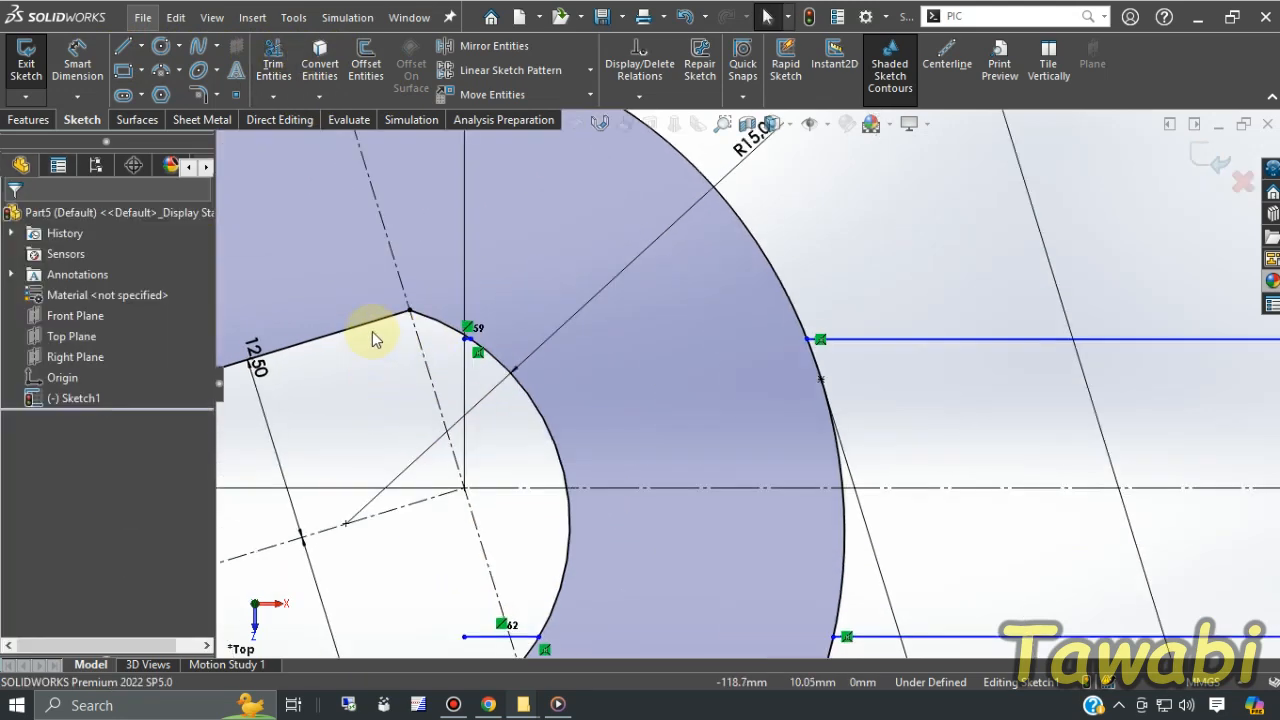
scroll(372, 331, "down", 2)
left_click_drag(450, 326, 565, 391)
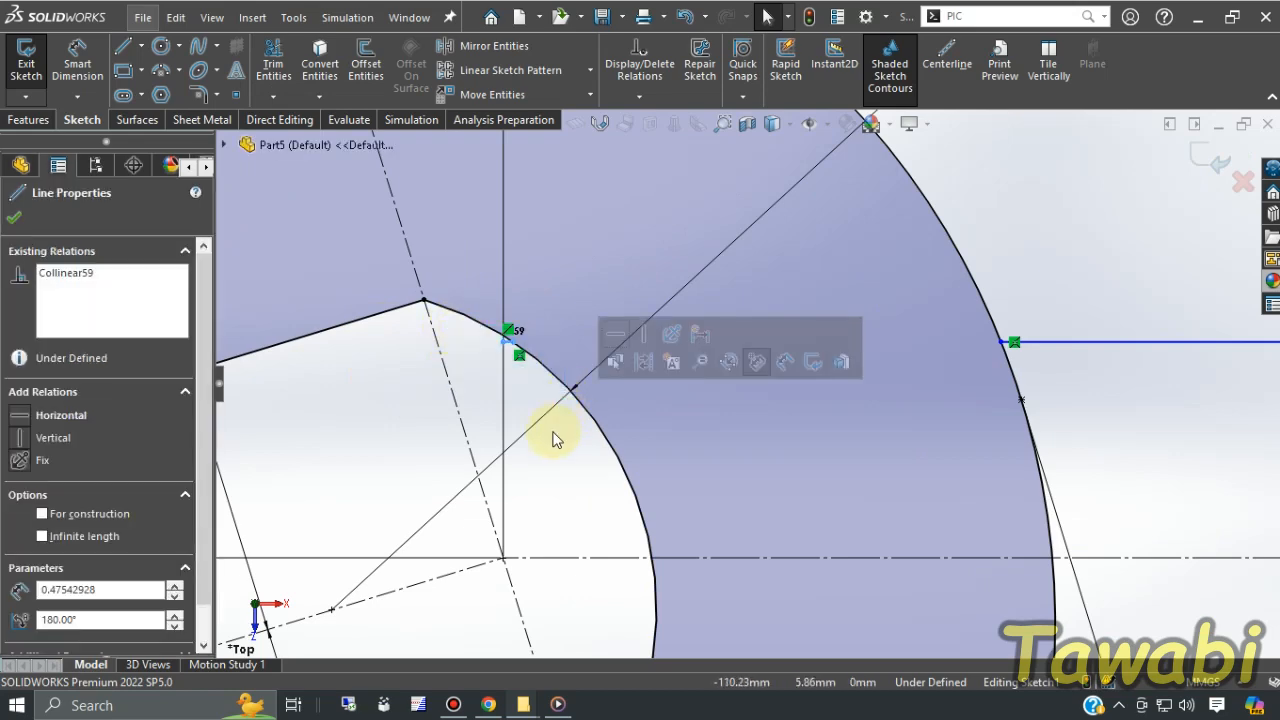
key("Delete")
scroll(552, 430, "up", 5)
scroll(660, 540, "down", 2)
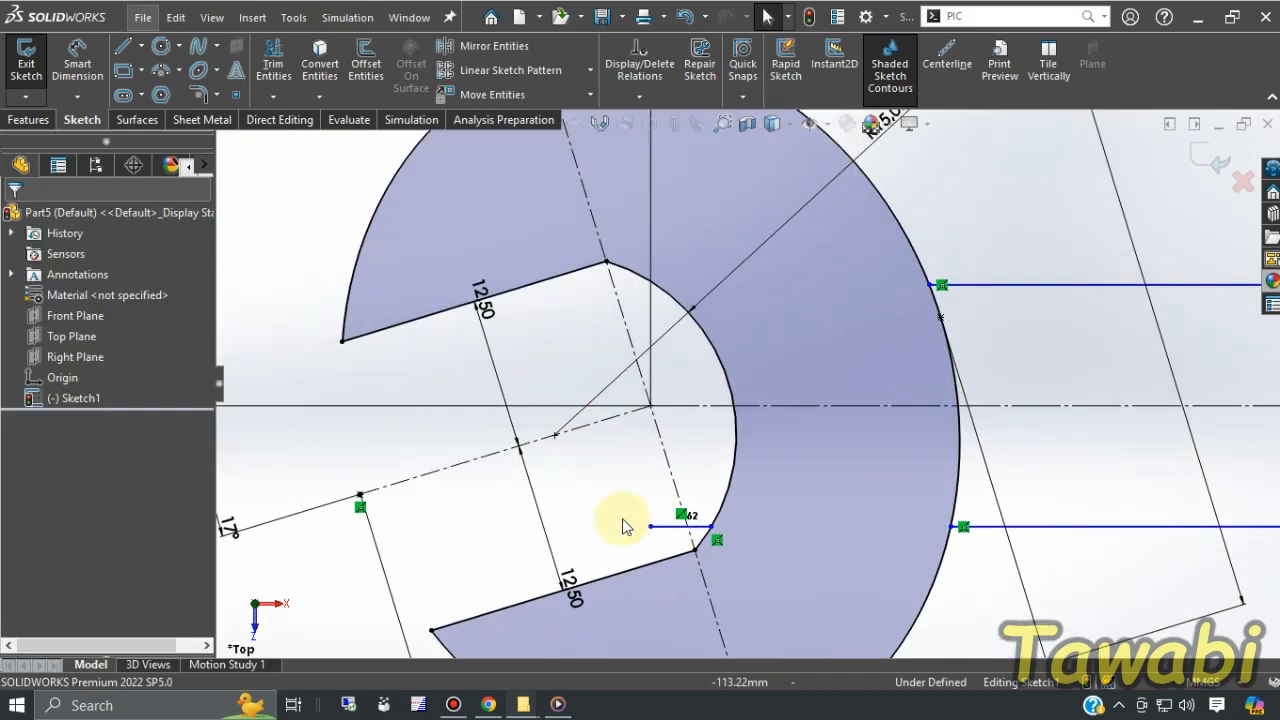
left_click(741, 543)
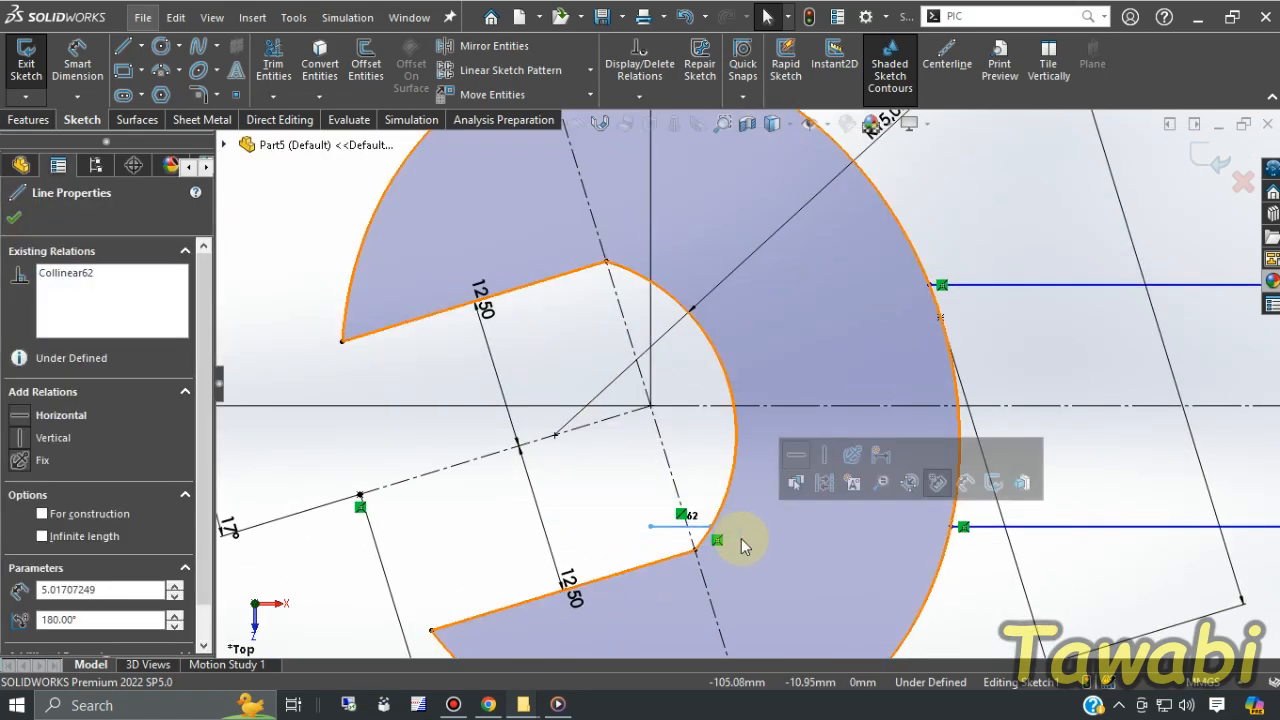
left_click(677, 526)
key("Delete")
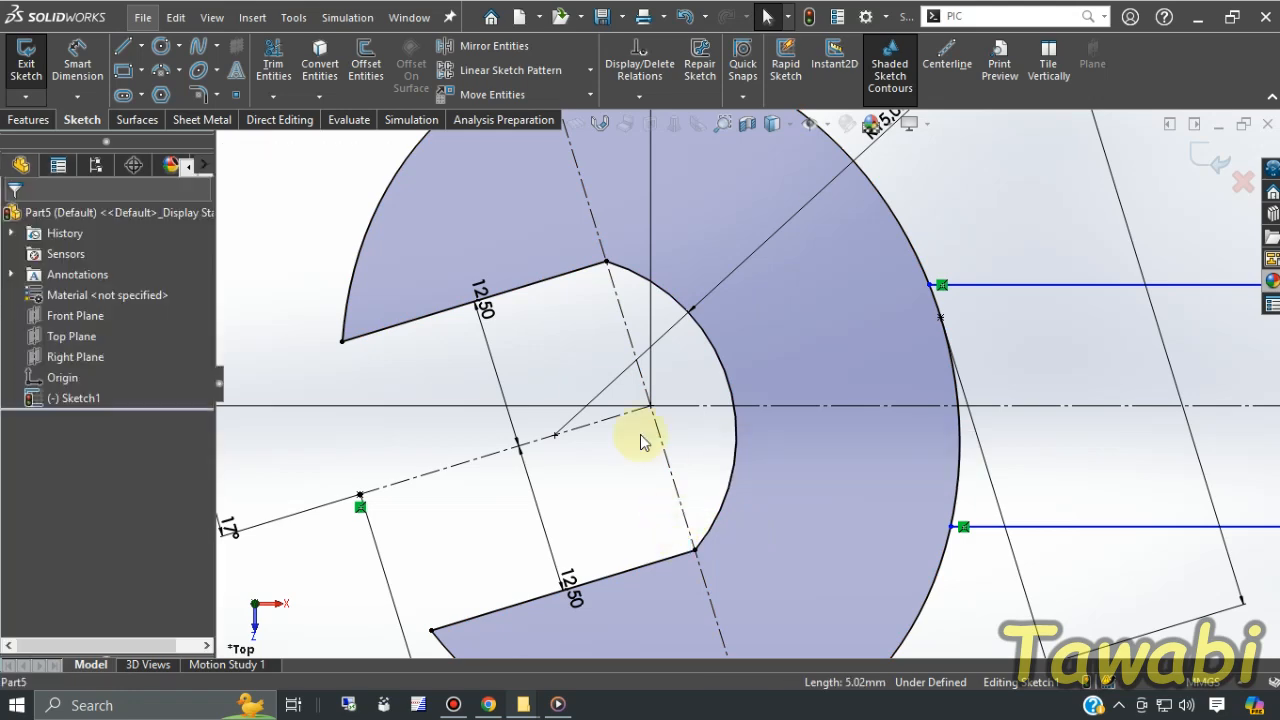
- Extrude the open-end jaw and twelve-point ring regions 10 mm with the Mid Plane end condition
scroll(610, 436, "up", 5)
mouse_move(591, 429)
middle_mouse_down()
mouse_move(894, 437)
mouse_move(908, 327)
middle_mouse_up()
scroll(908, 331, "down", 5)
scroll(851, 439, "up", 5)
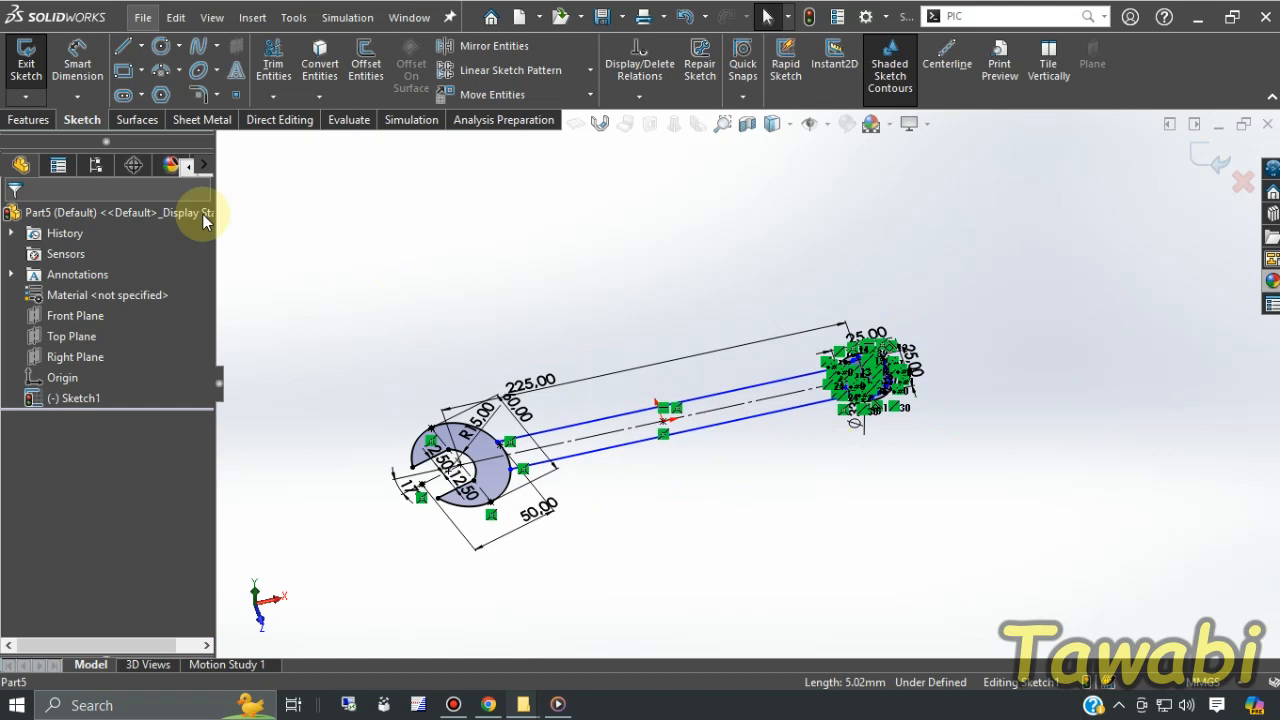
left_click(28, 120)
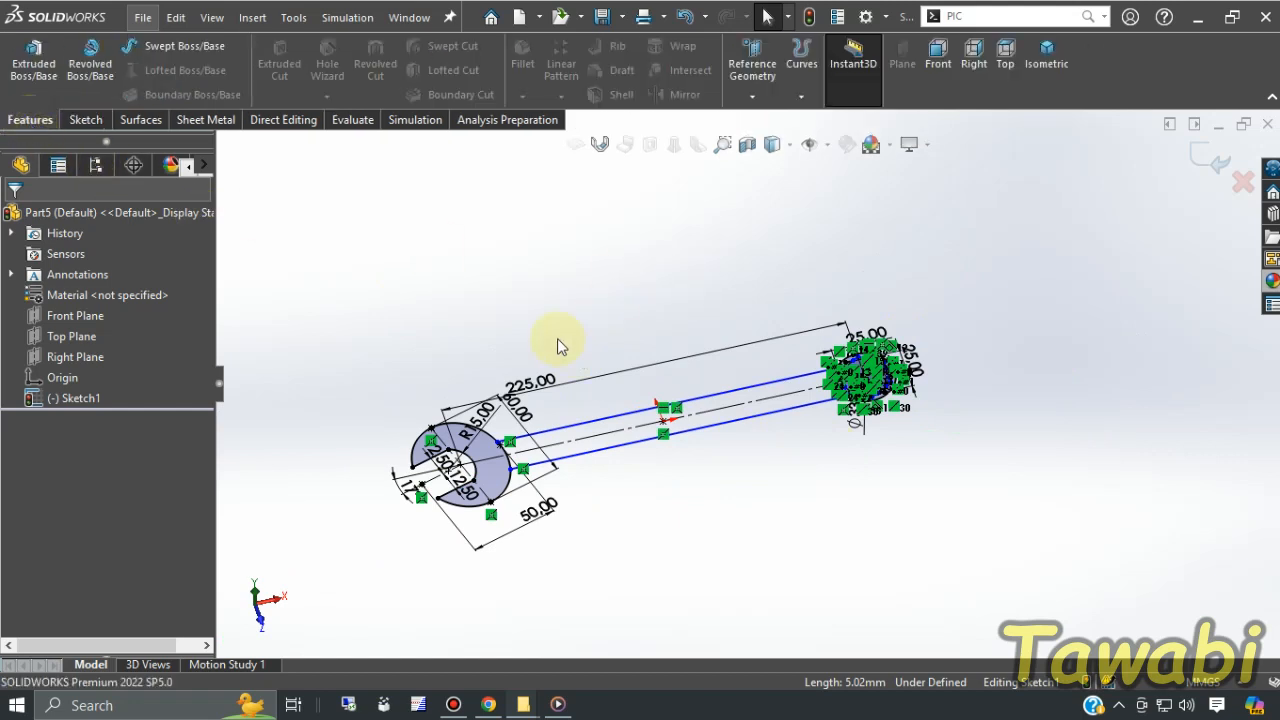
left_click(58, 88)
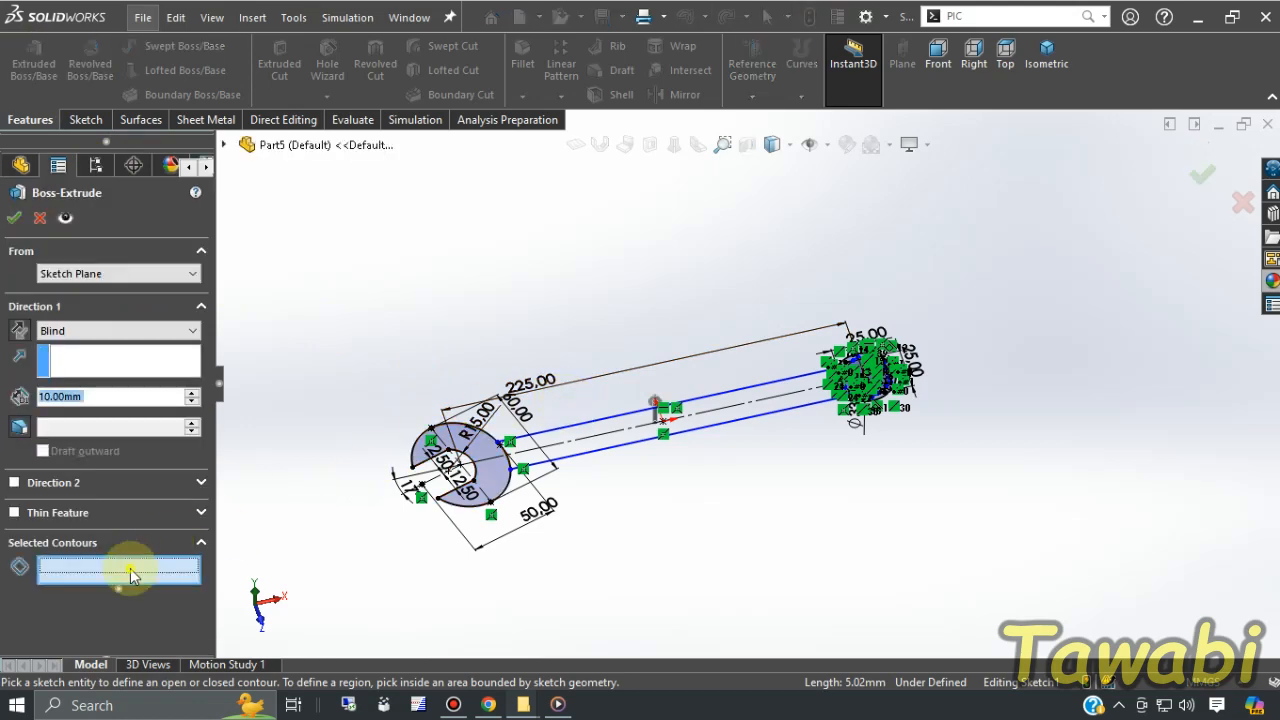
scroll(510, 505, "down", 2)
left_click(510, 440)
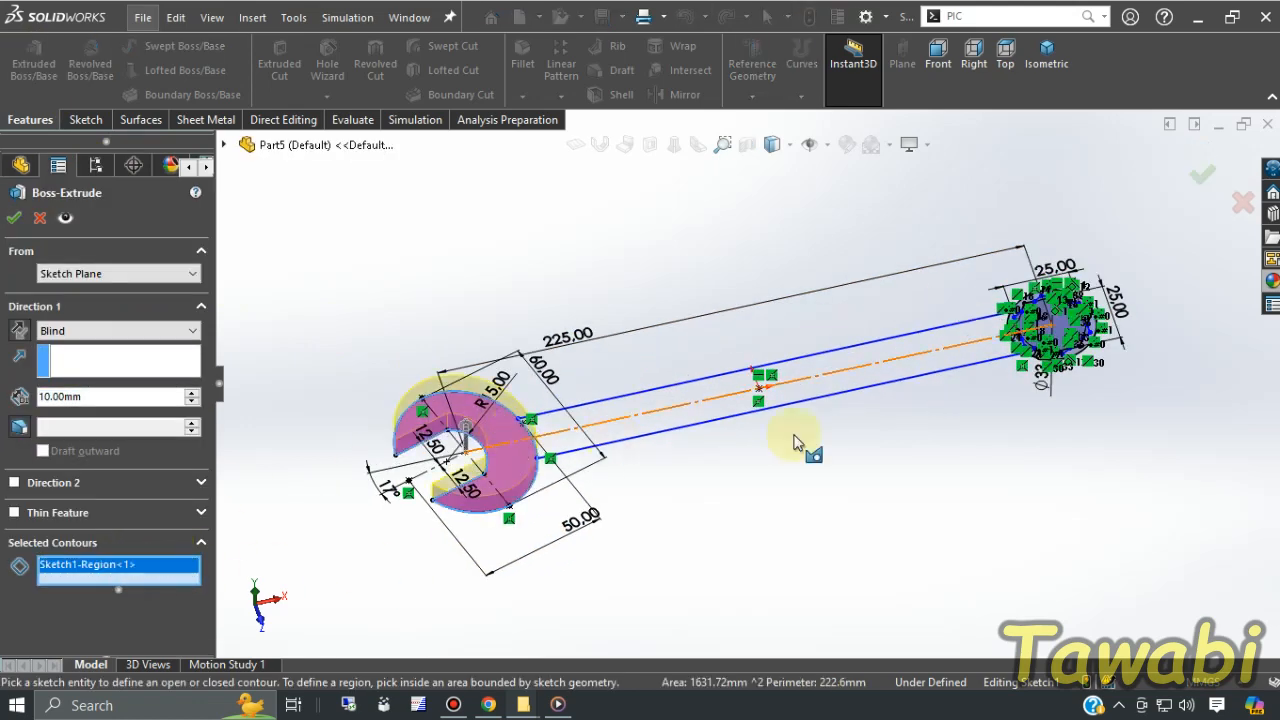
scroll(1107, 340, "down", 5)
left_click(868, 396)
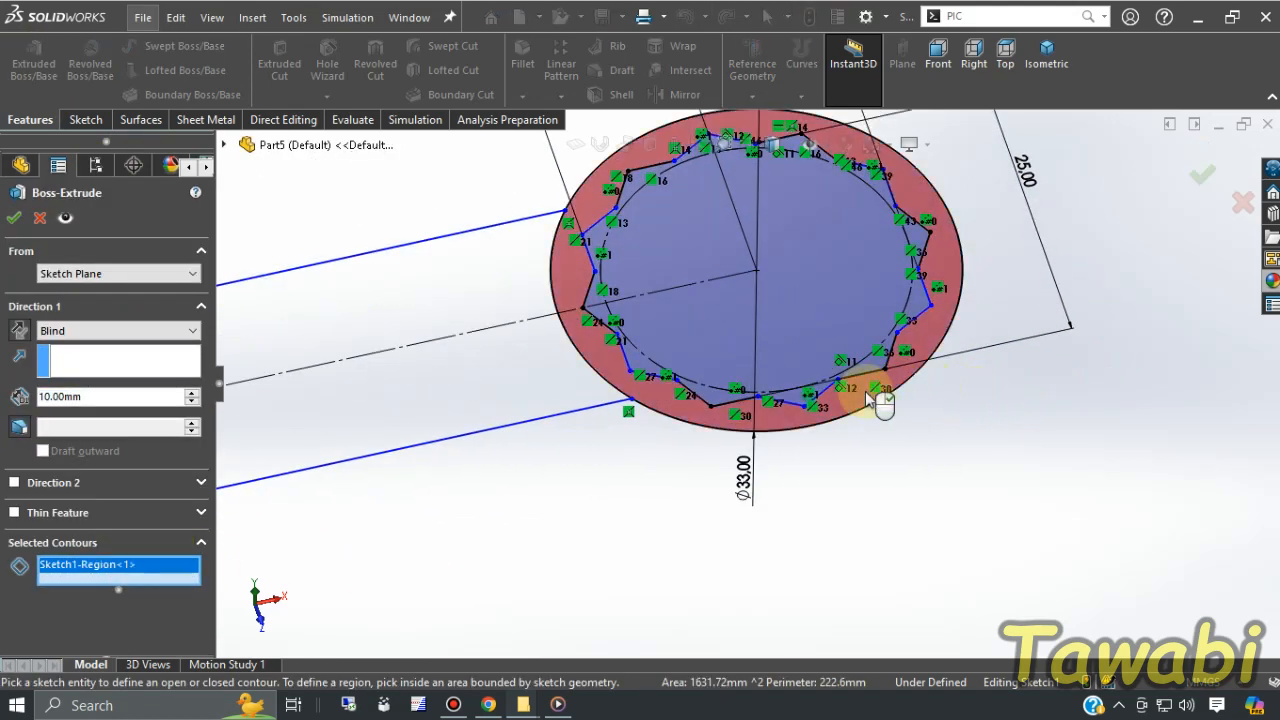
left_click(100, 331)
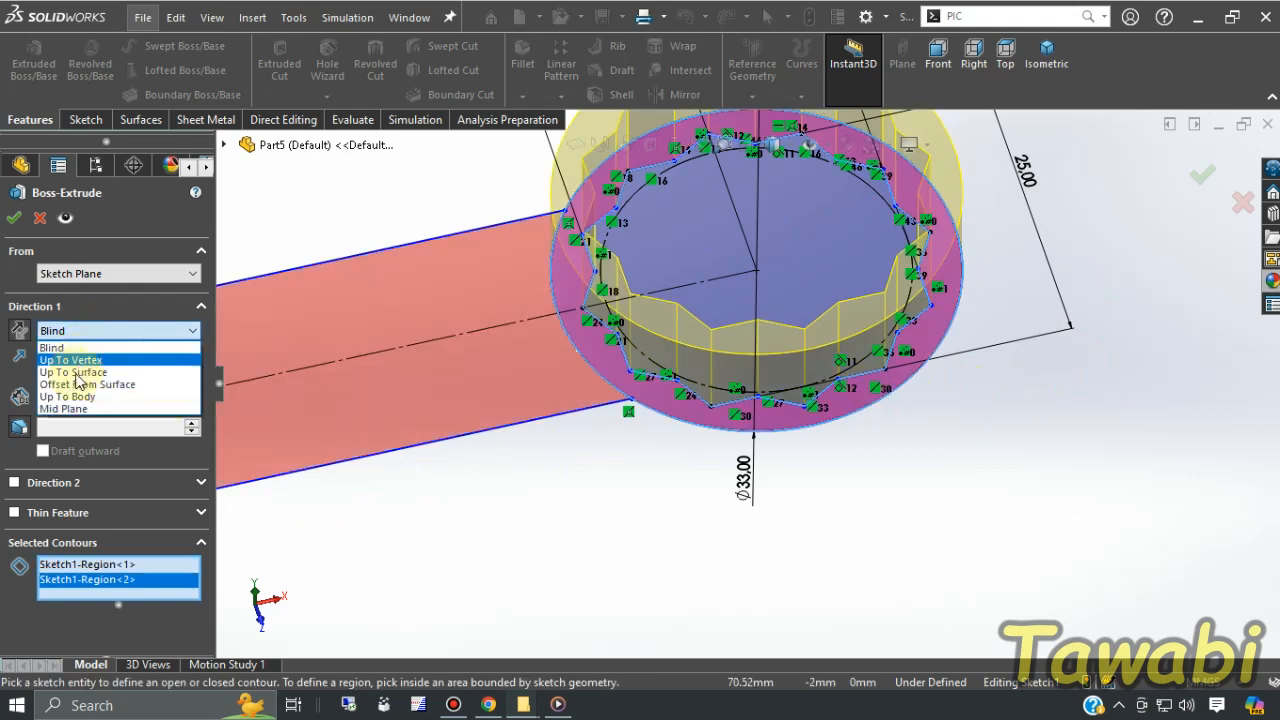
left_click(79, 413)
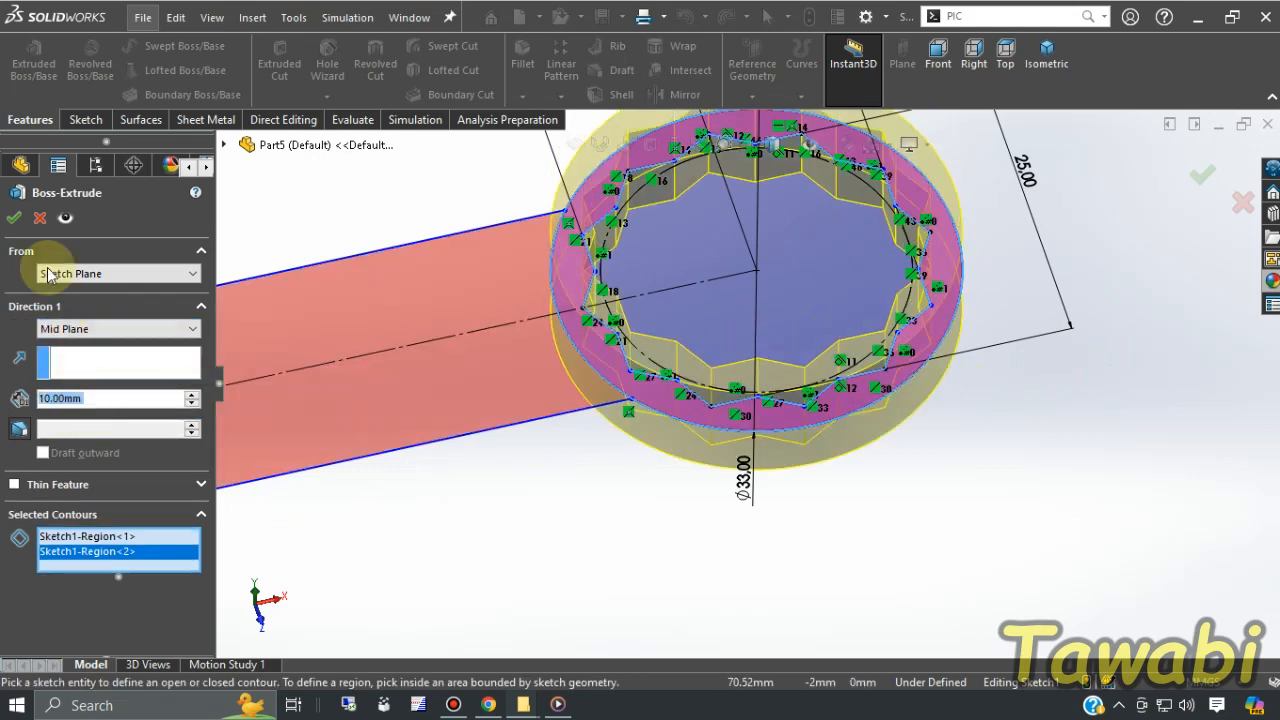
left_click(15, 218)
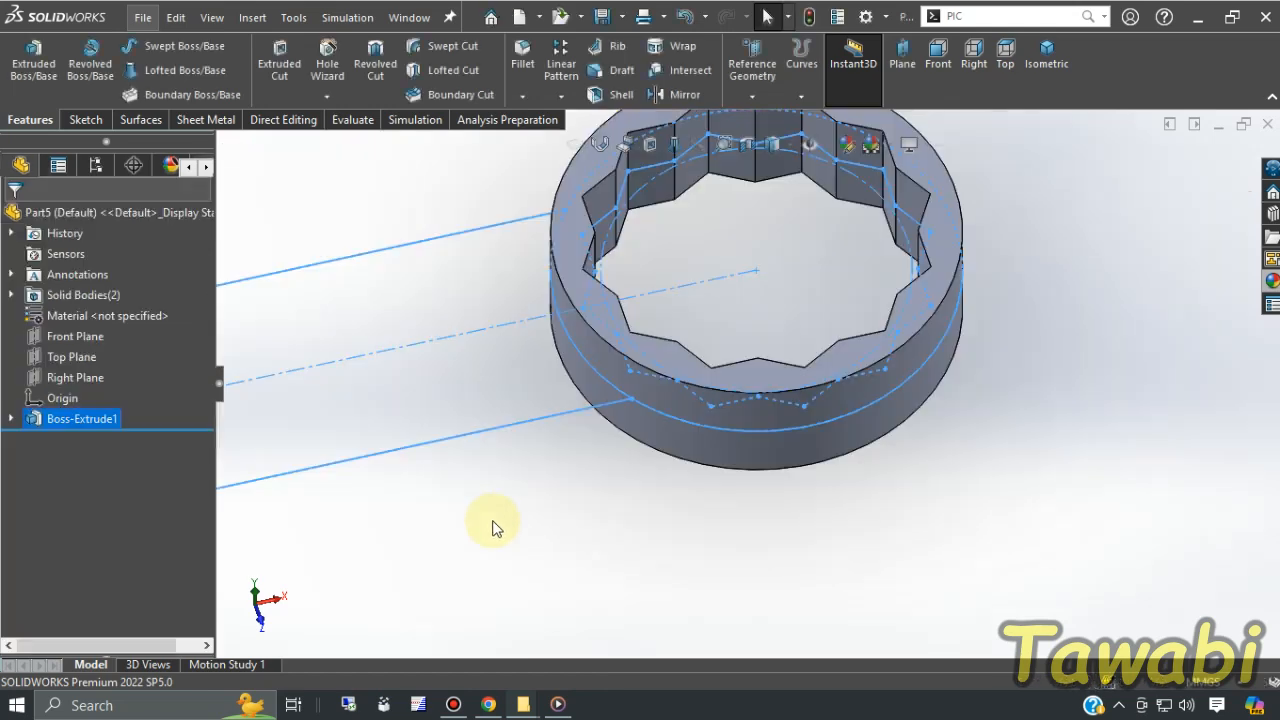
left_click(492, 522)
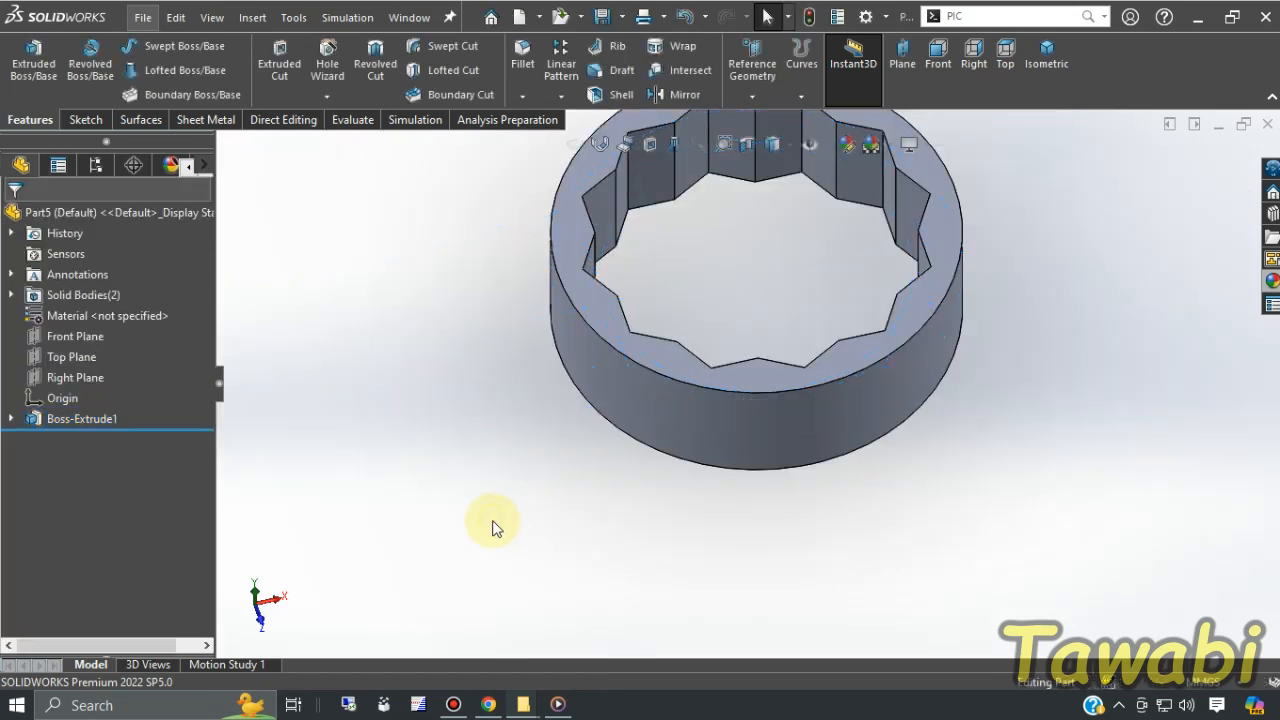
- Show the wrench sketch contained in the first boss extrusion
left_click(11, 418)
left_click(95, 440)
left_click(86, 411)
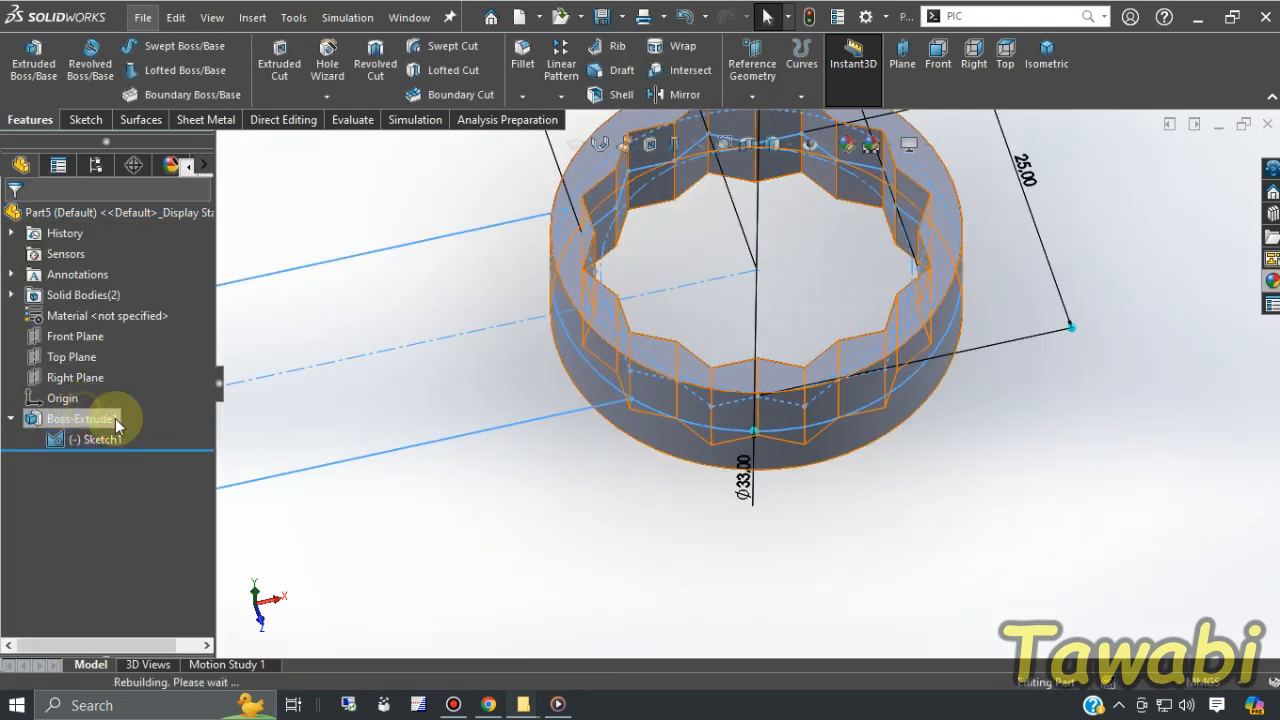
left_click(514, 517)
- Extrude the handle region of the shared sketch 6 mm with Mid Plane, merging it with the jaw and ring
left_click(33, 58)
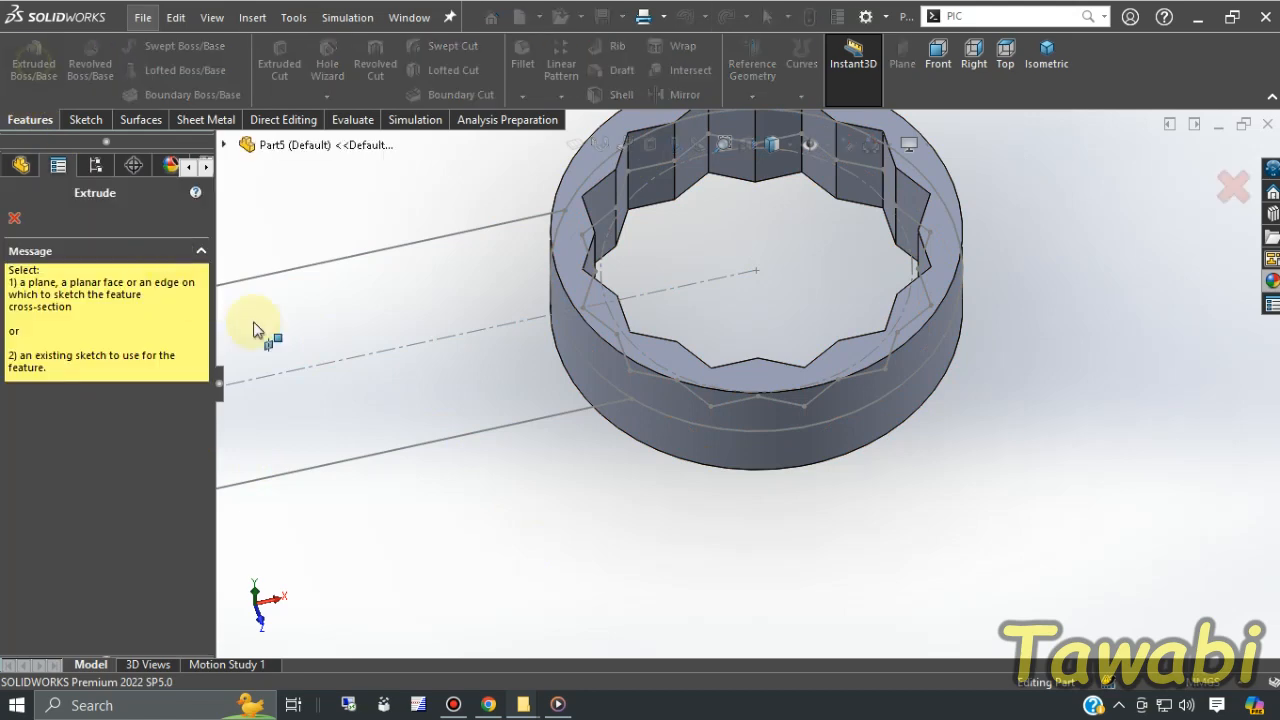
left_click(350, 370)
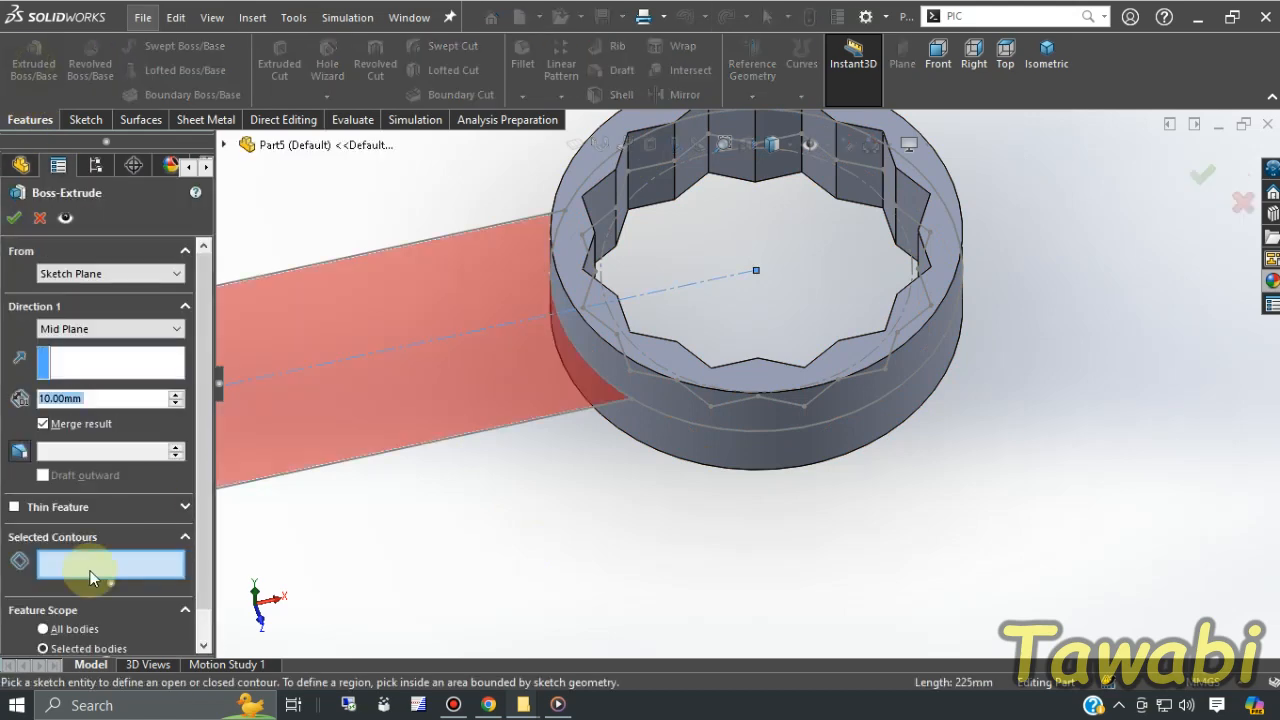
left_click(366, 417)
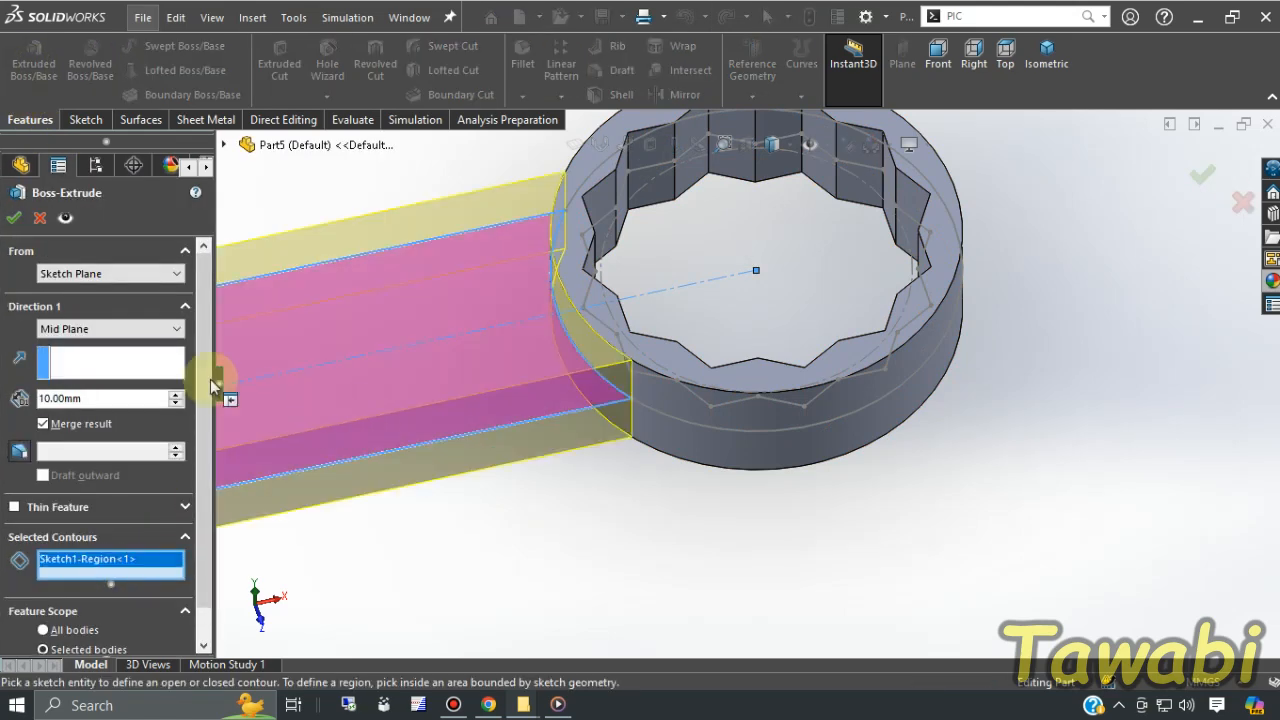
left_click_drag(98, 398, 32, 402)
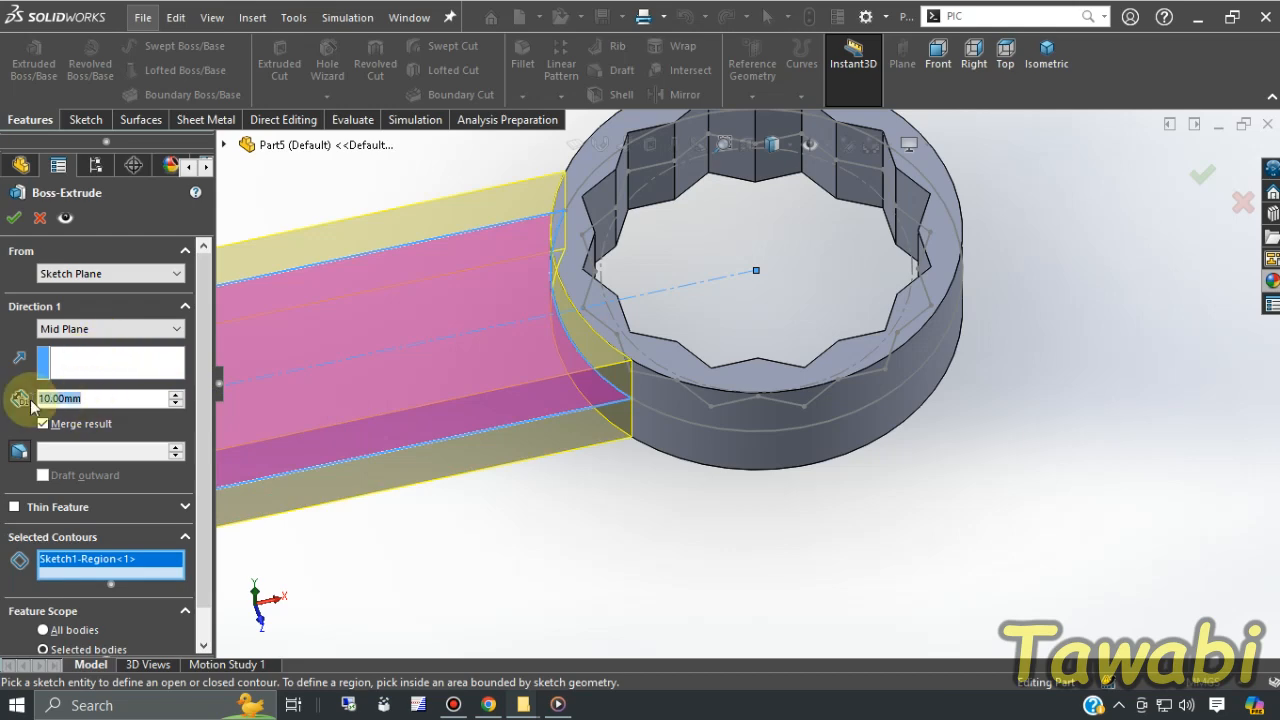
type("8")
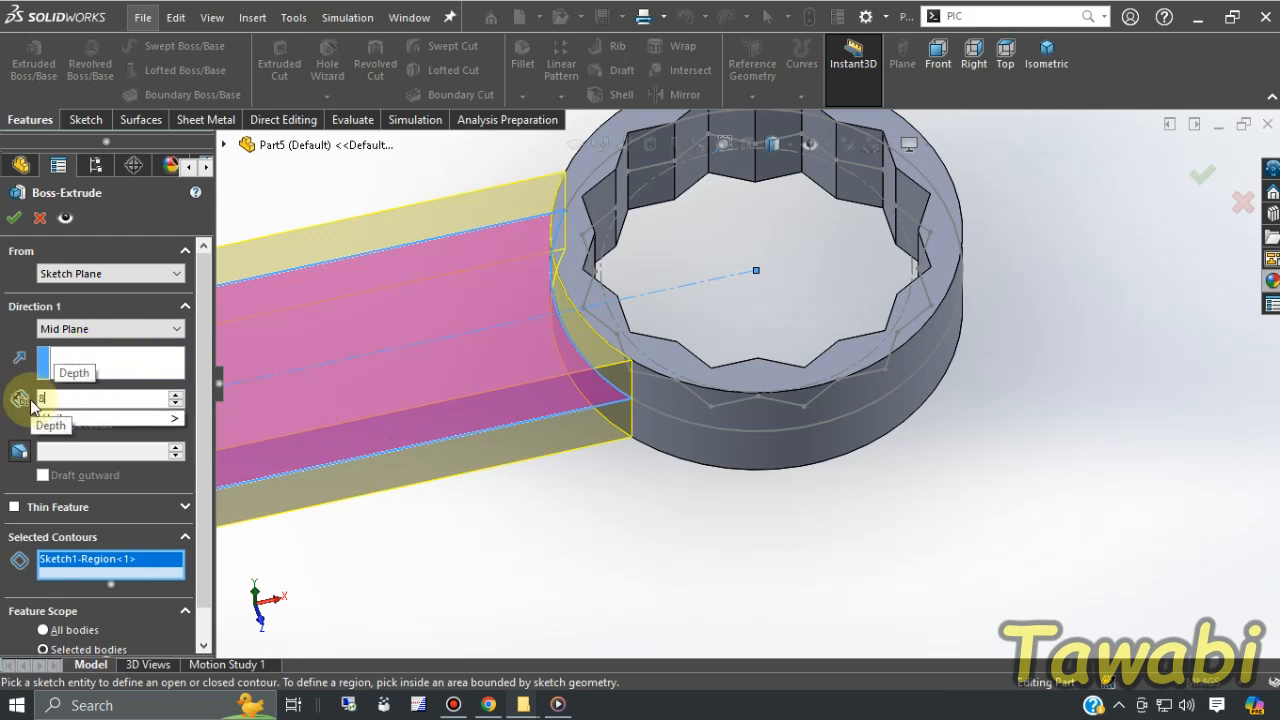
key("BackSpace")
type("6")
left_click(691, 538)
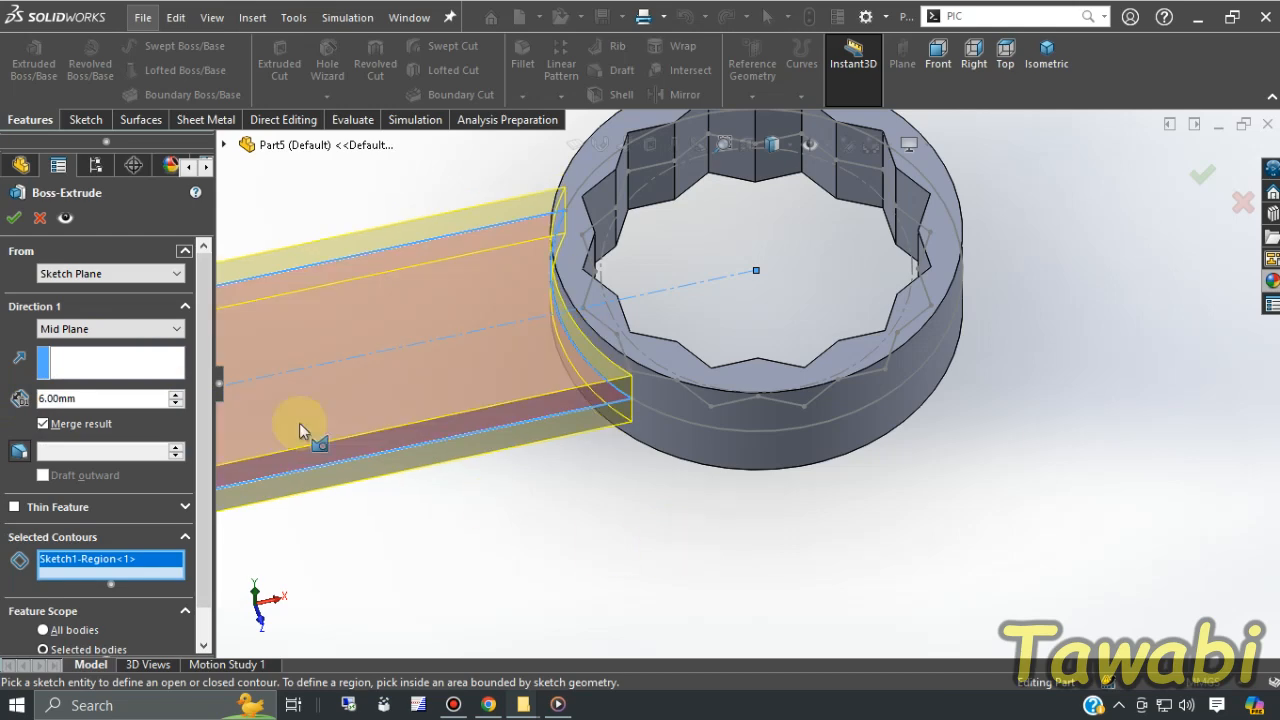
left_click(15, 218)
left_click(670, 534)
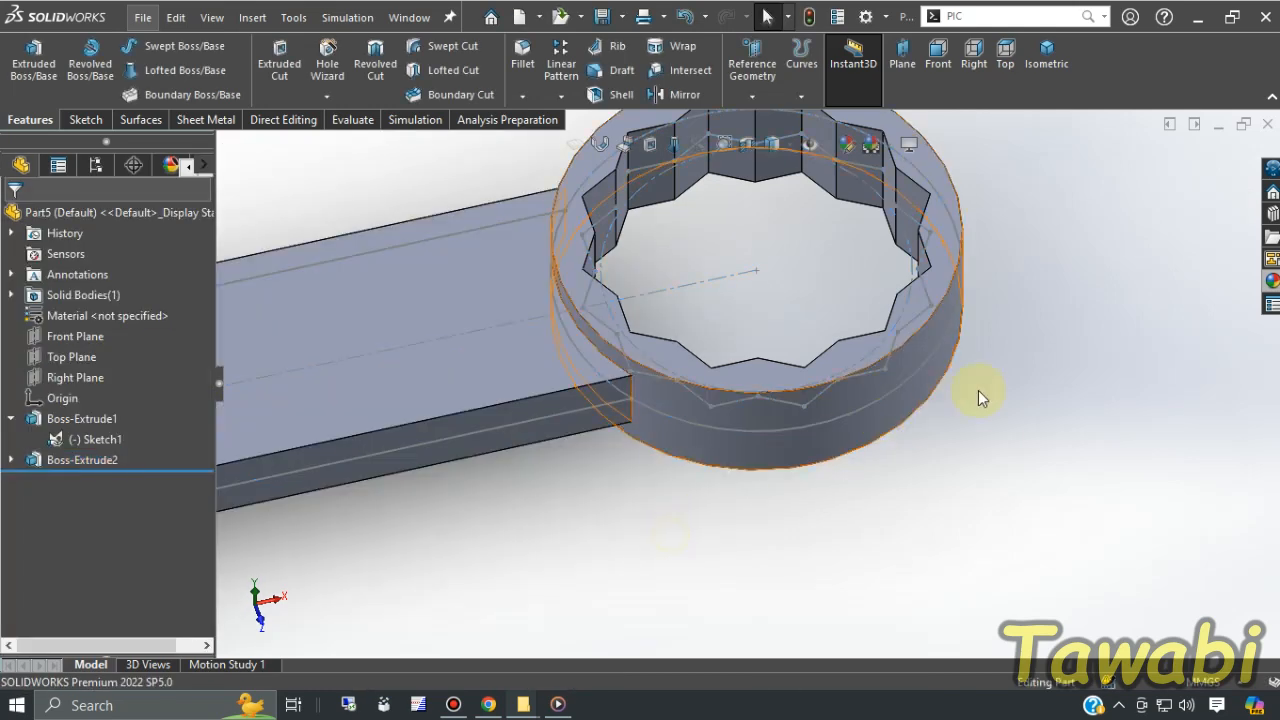
- Hide the wrench sketch displayed over the solid model
scroll(994, 408, "up", 6)
scroll(994, 410, "up", 5)
scroll(337, 420, "down", 8)
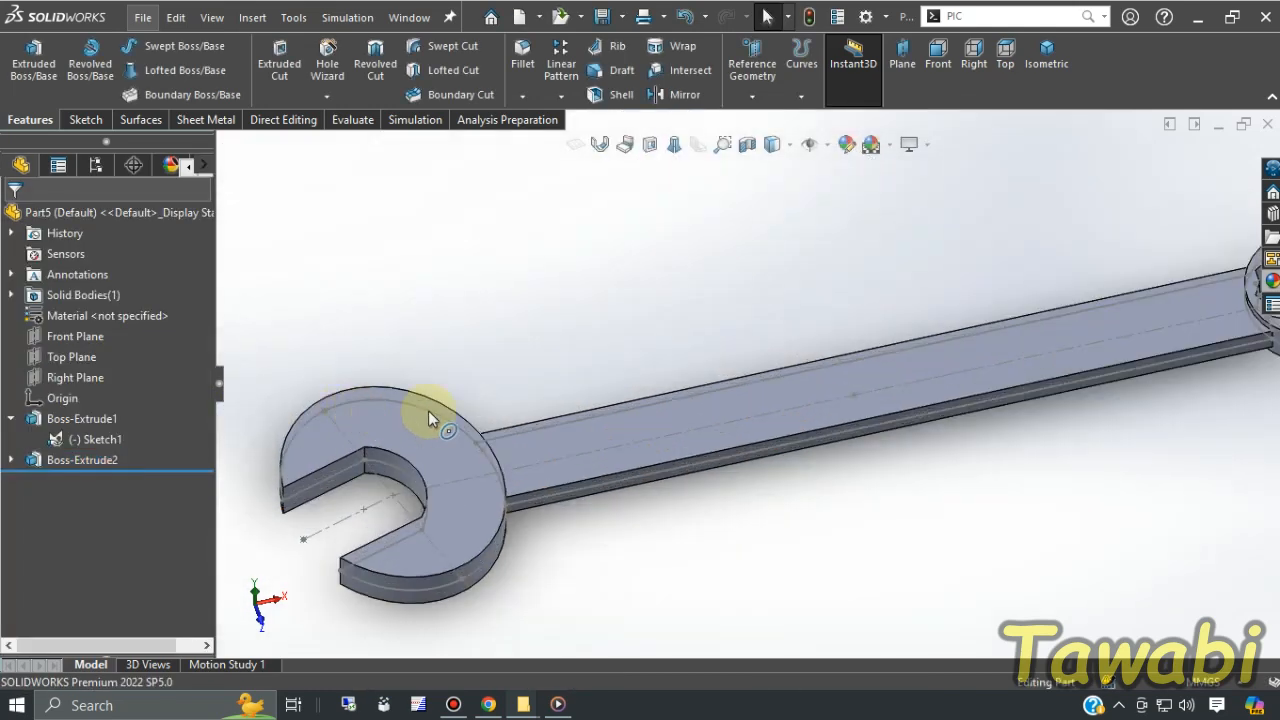
left_click(455, 422)
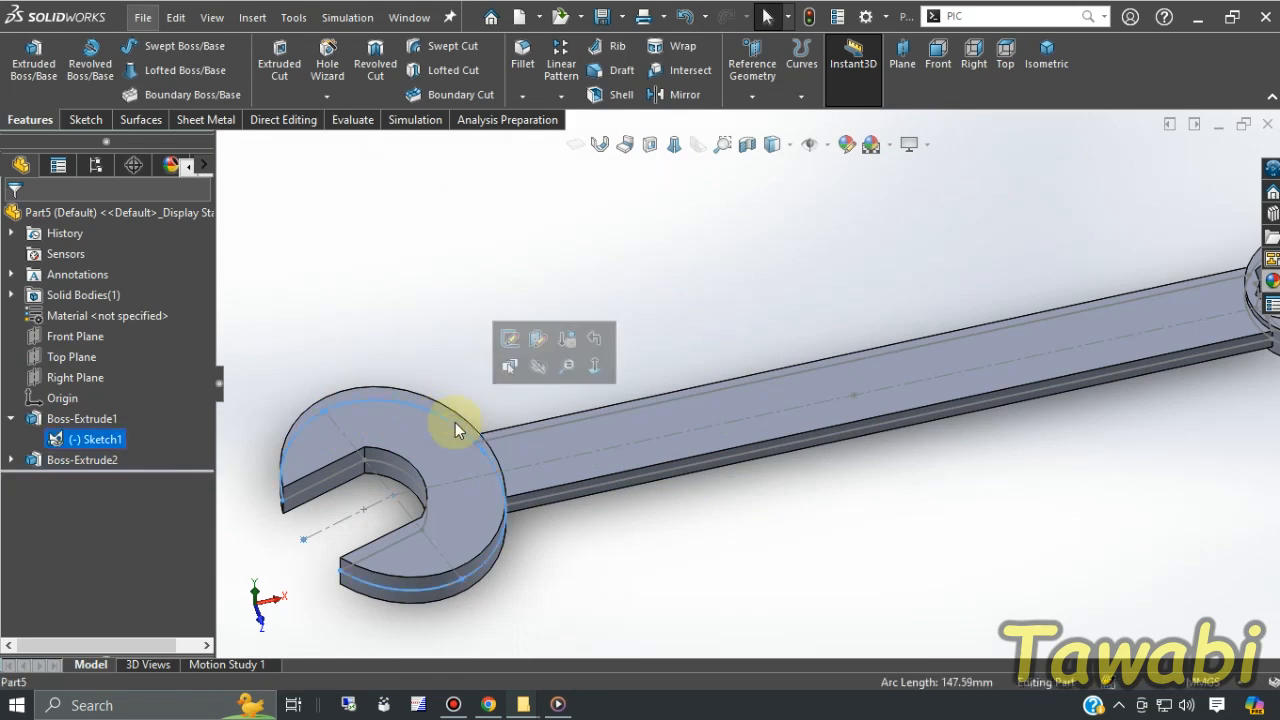
left_click(535, 370)
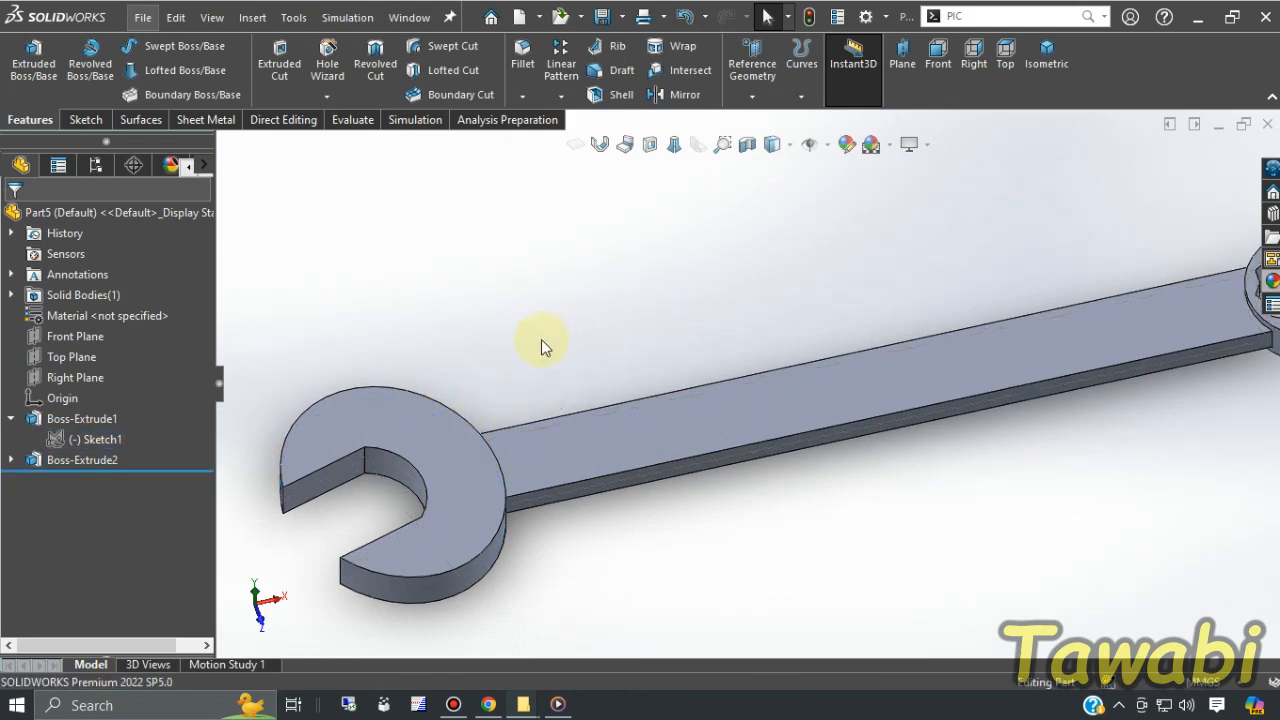
- Start a 30 mm radius fillet on the two vertical edges where the handle meets the open-end jaw
scroll(541, 341, "up", 2)
scroll(1030, 385, "down", 1)
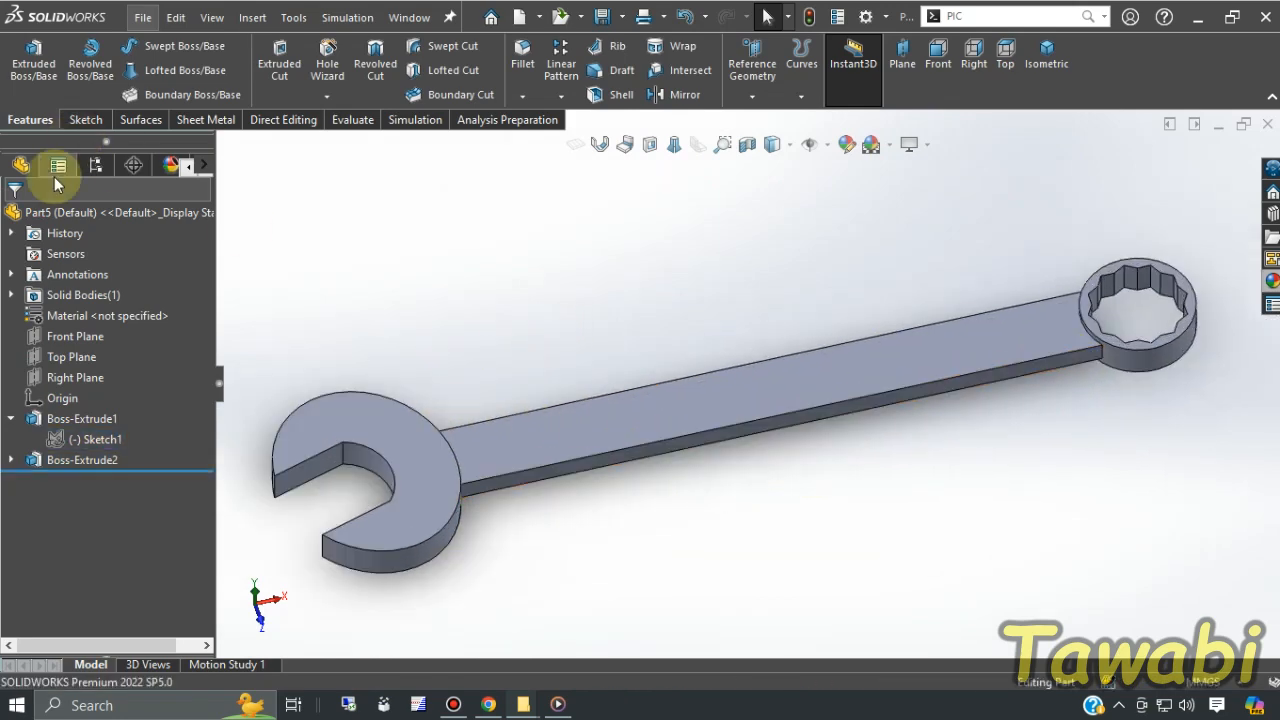
middle_click_drag(714, 583, 614, 400)
scroll(473, 382, "down", 3)
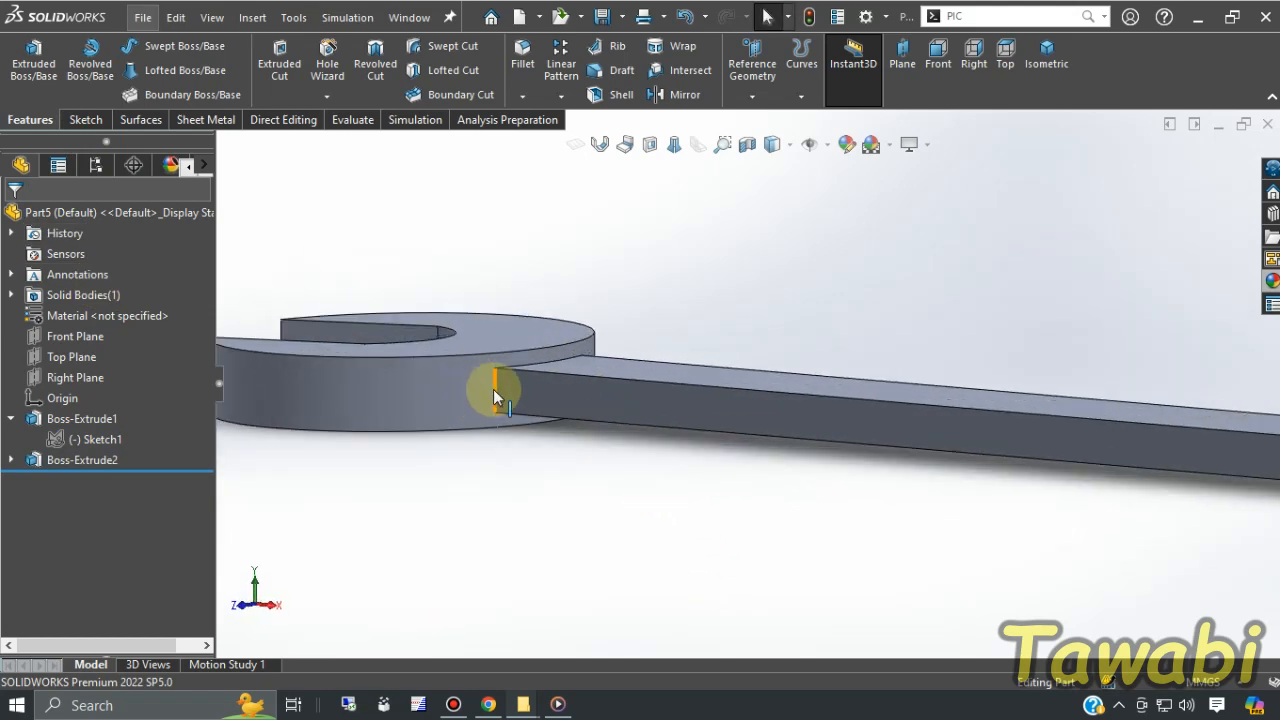
left_click(493, 390)
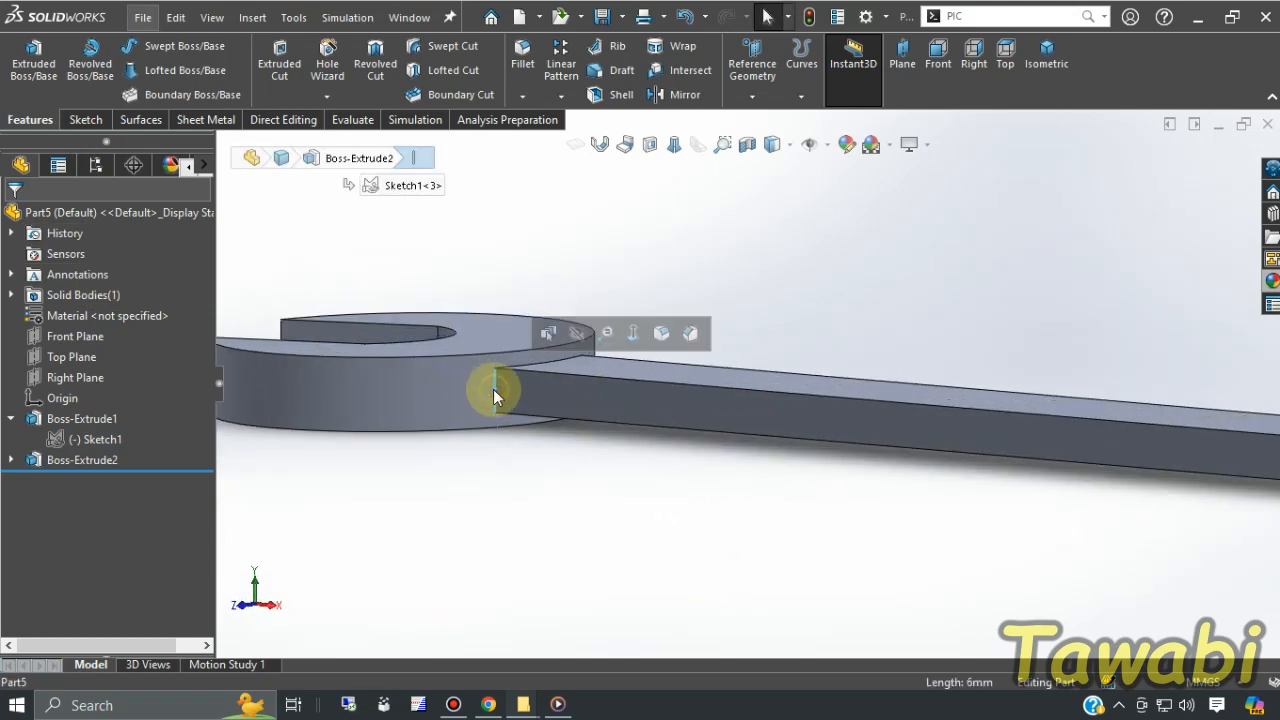
left_click(661, 333)
left_click(558, 246)
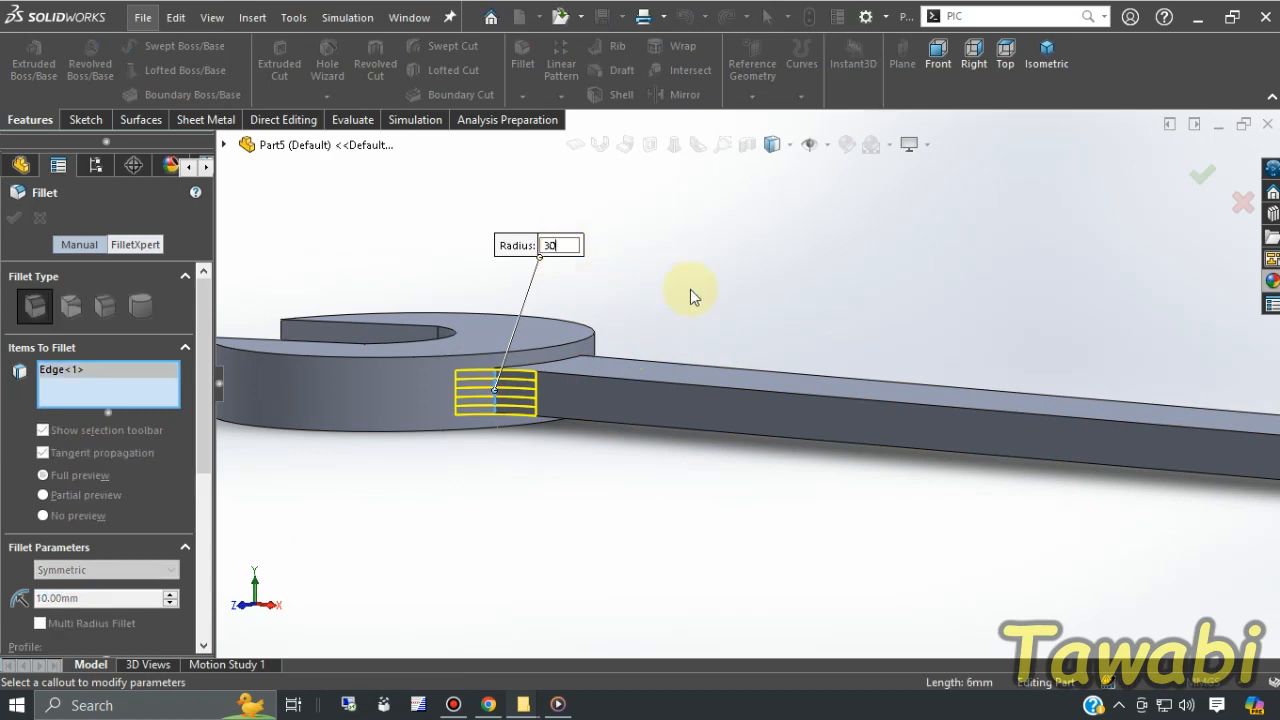
type("30")
key("Return")
middle_click_drag(688, 326, 989, 372)
left_click(996, 363)
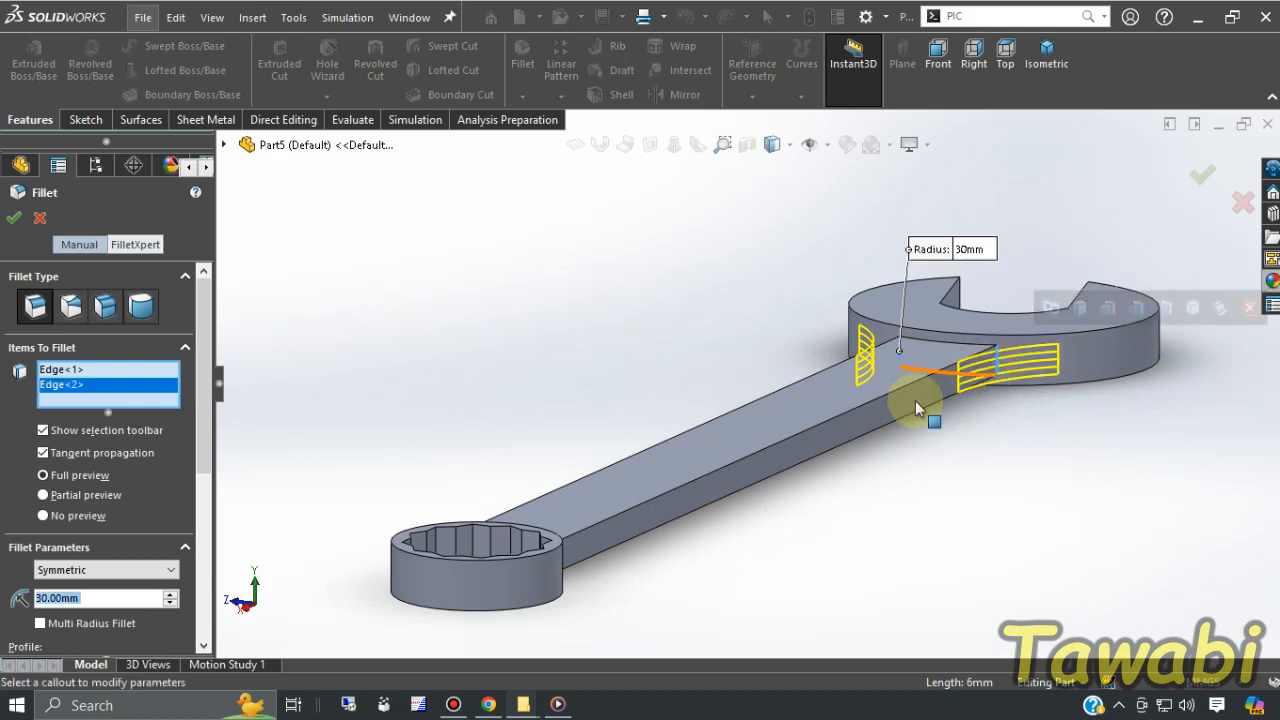
- Add the two vertical edges where the handle meets the ring to the 30 mm fillet and apply it
middle_click_drag(915, 400, 603, 362)
scroll(603, 362, "down", 3)
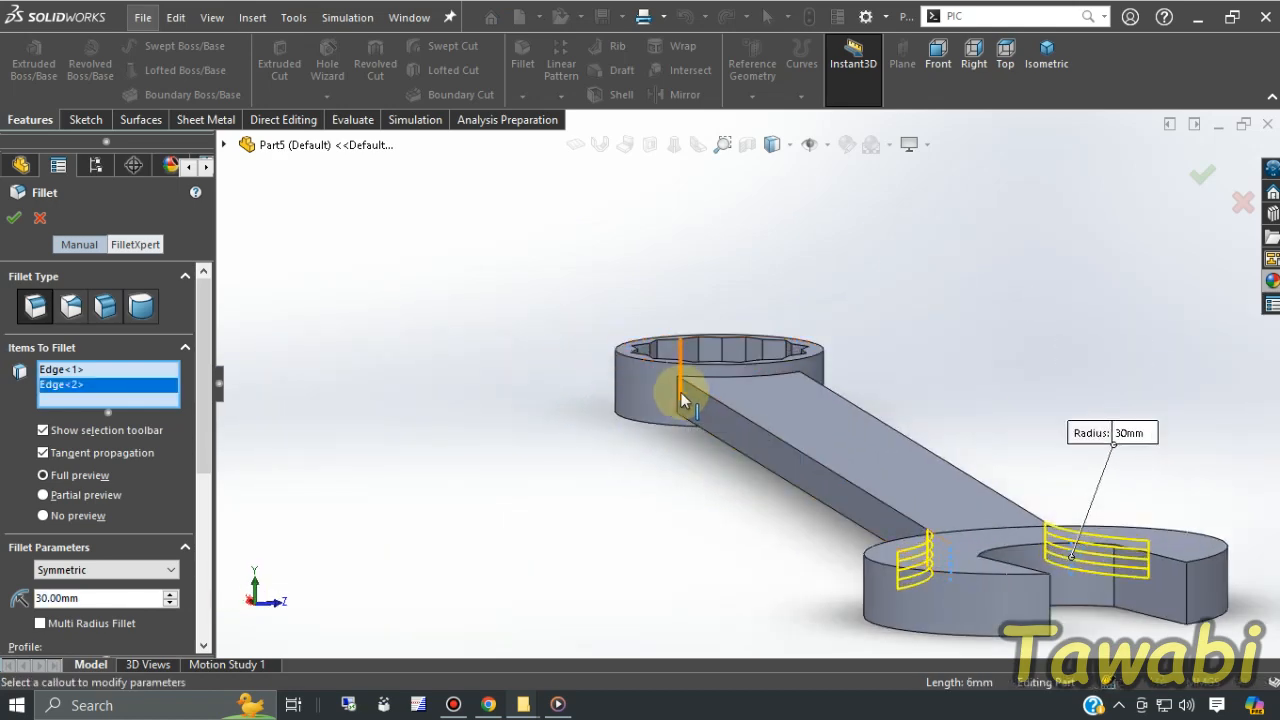
left_click(677, 404)
middle_click_drag(894, 409, 1118, 429)
scroll(1118, 429, "down", 3)
left_click(1096, 422)
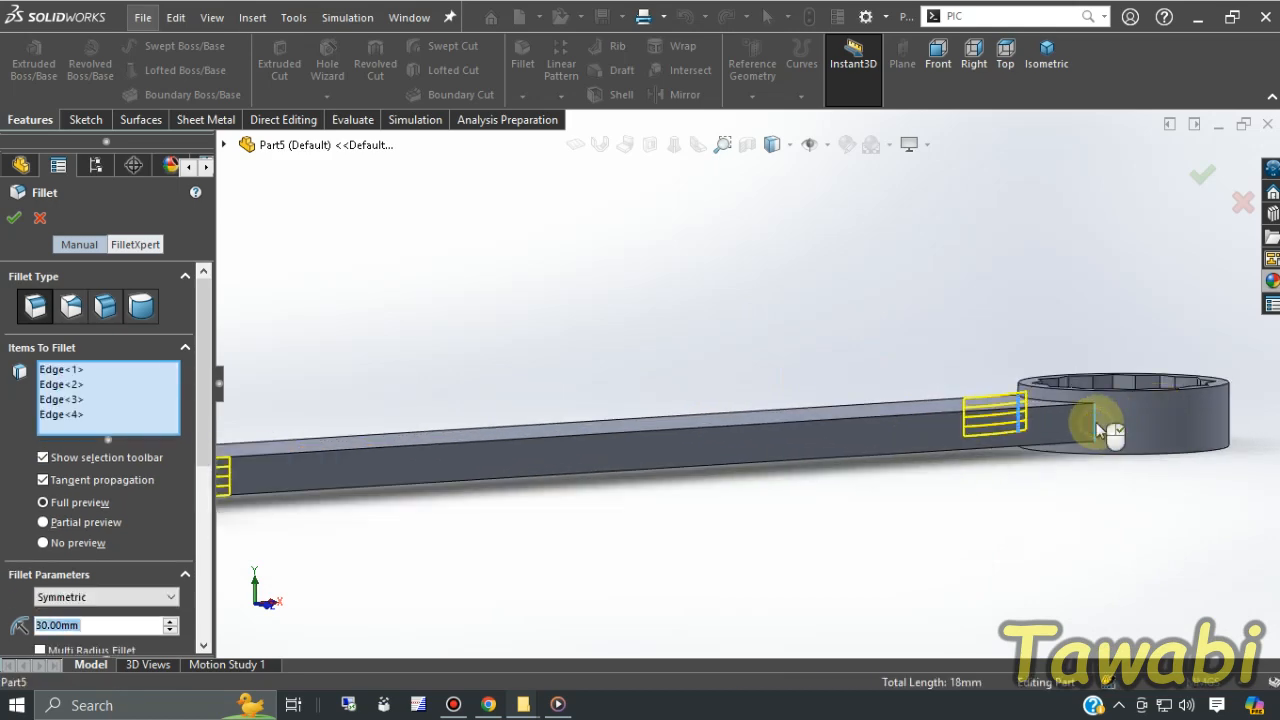
left_click(12, 219)
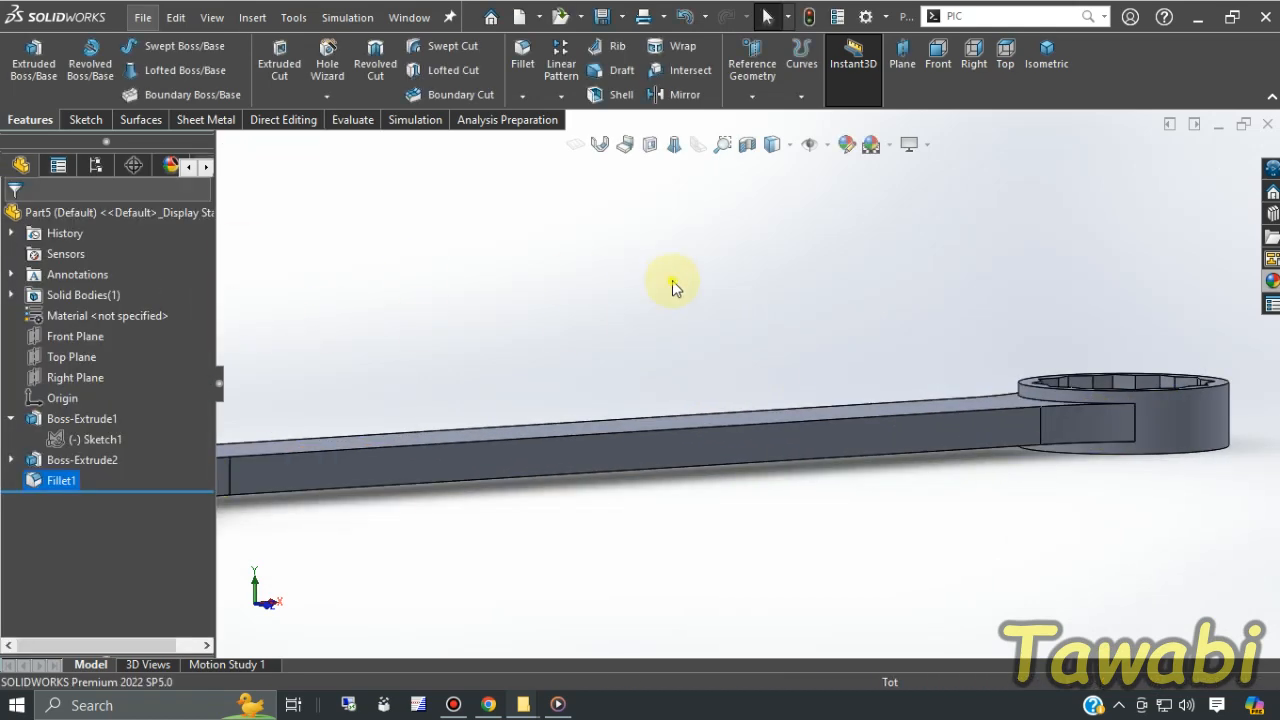
- Start a 1 mm fillet on the two long edges of the handle's upper face
middle_click_drag(672, 280, 603, 480)
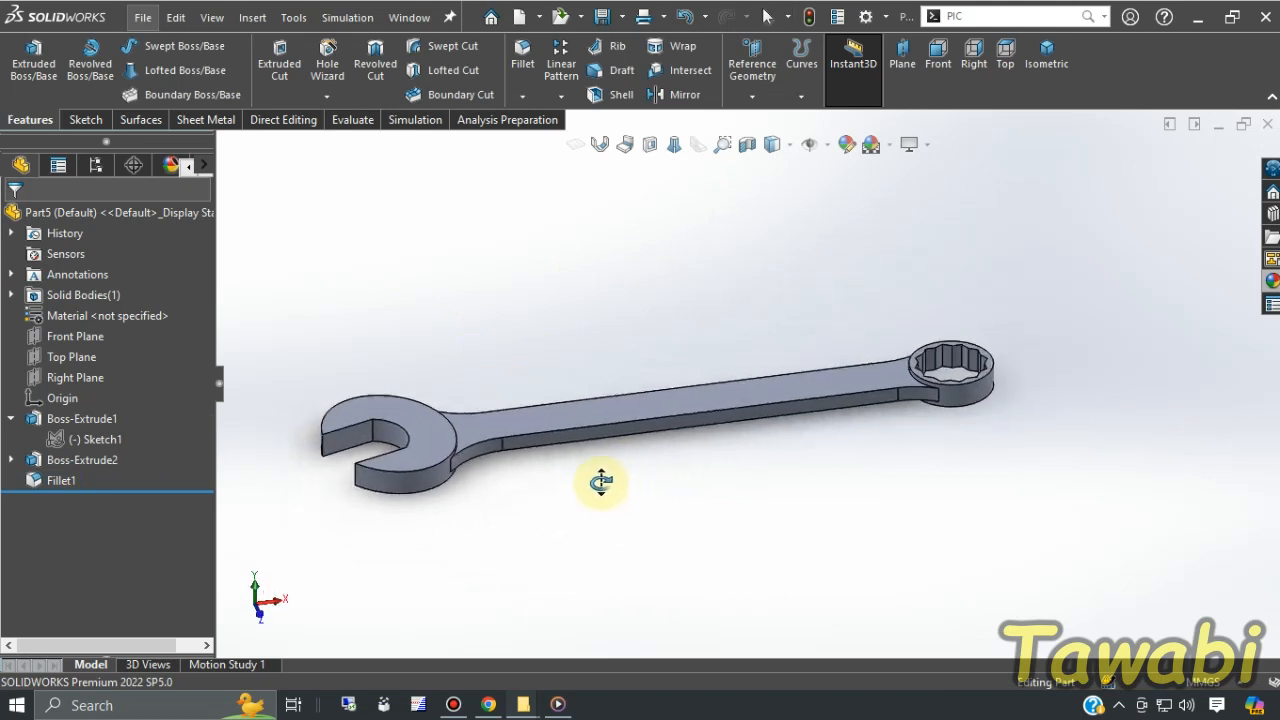
scroll(368, 356, "down", 3)
left_click(699, 493)
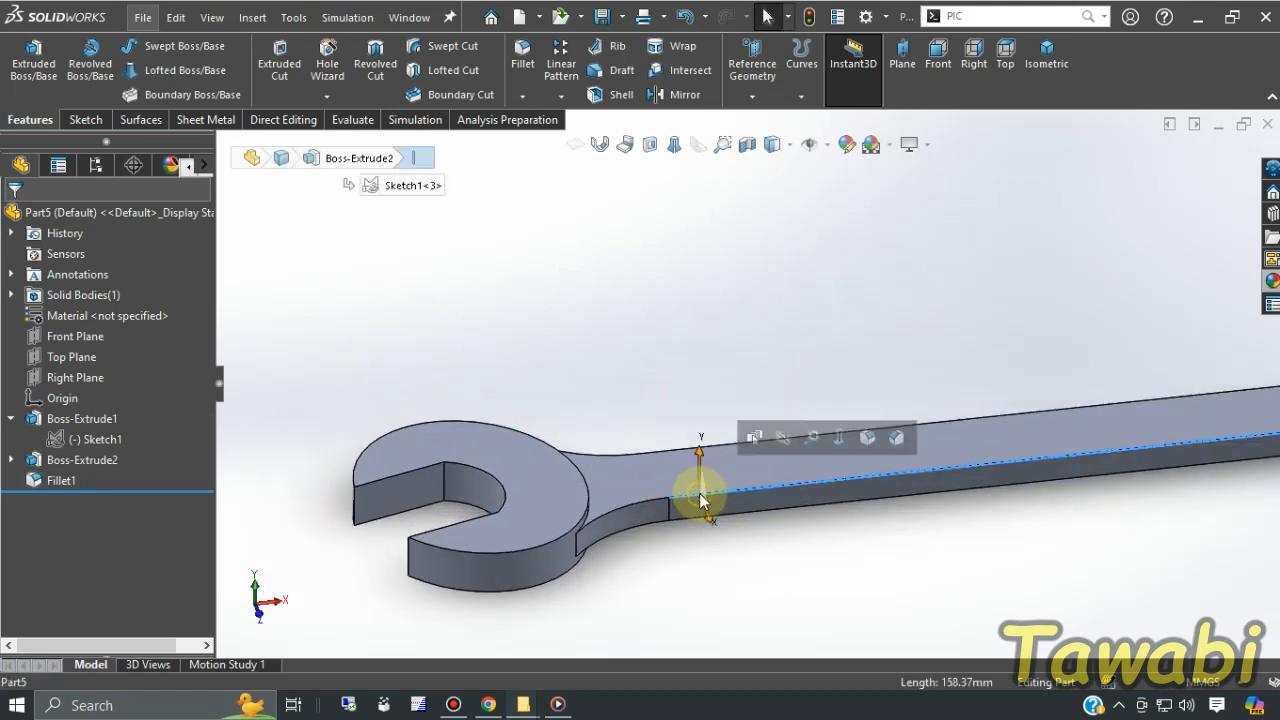
left_click(868, 439)
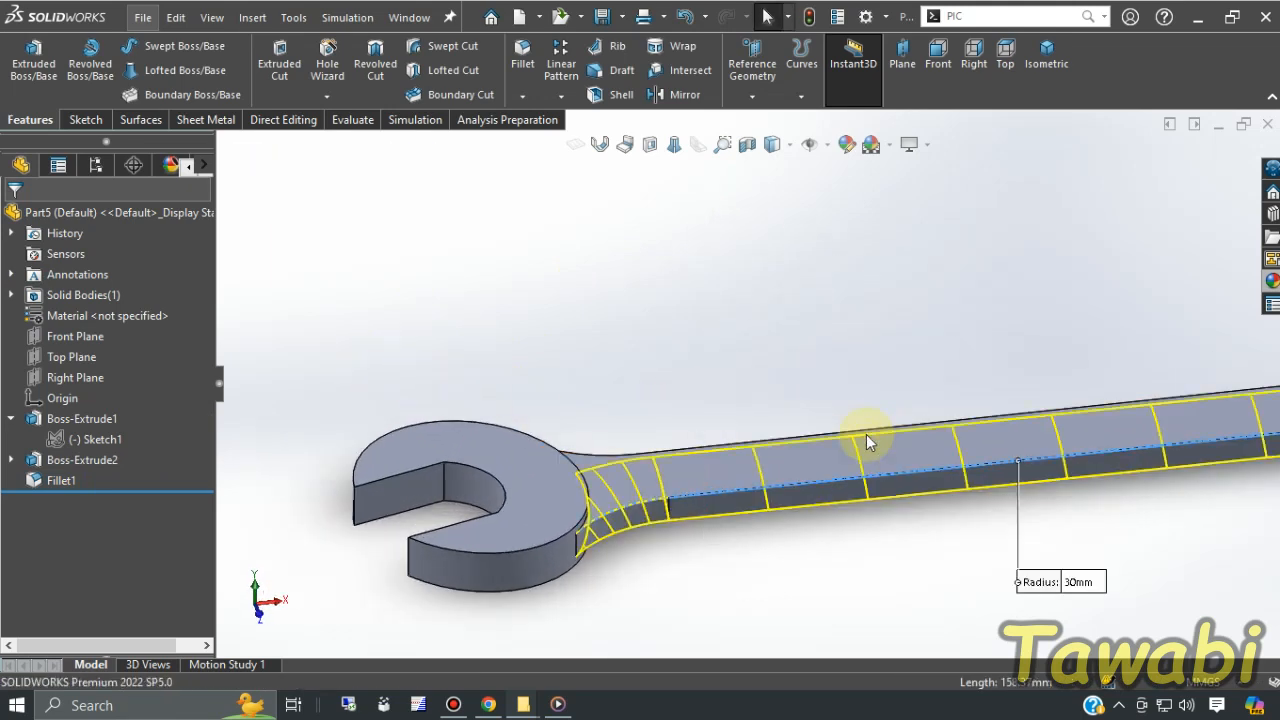
type("1")
key("Return")
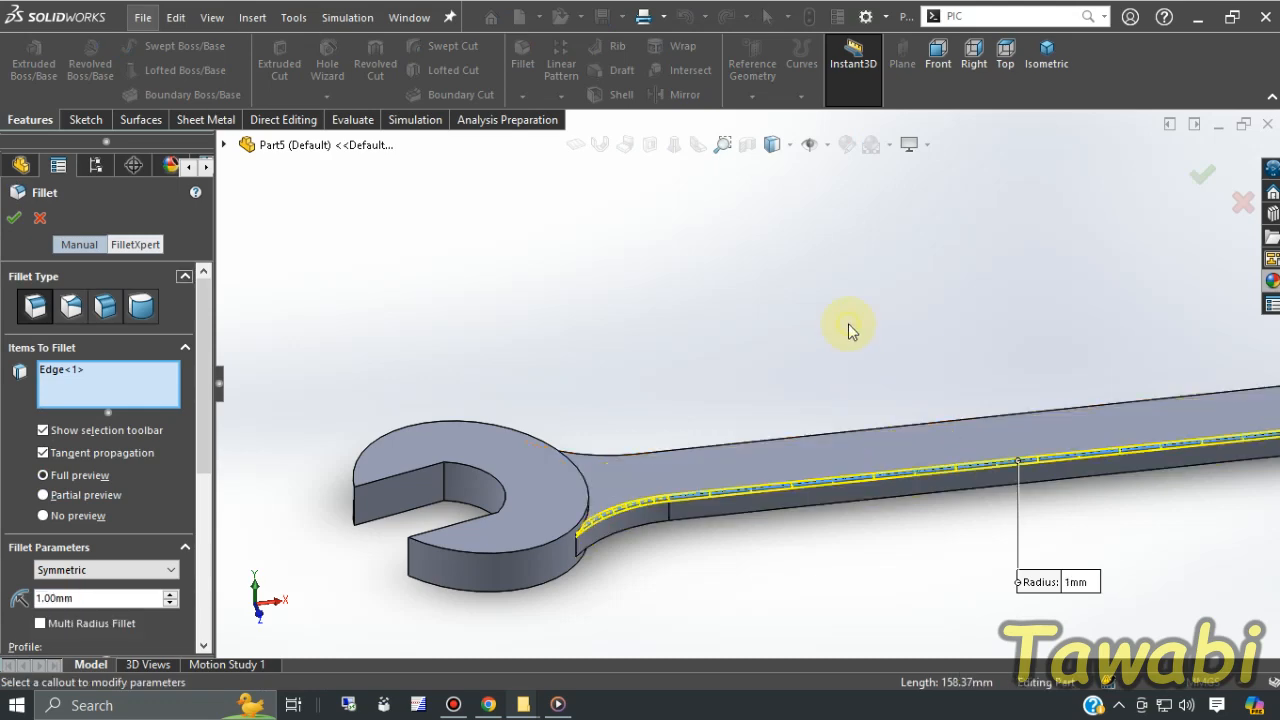
scroll(770, 370, "up", 3)
middle_click_drag(783, 396, 988, 400)
scroll(750, 365, "down", 2)
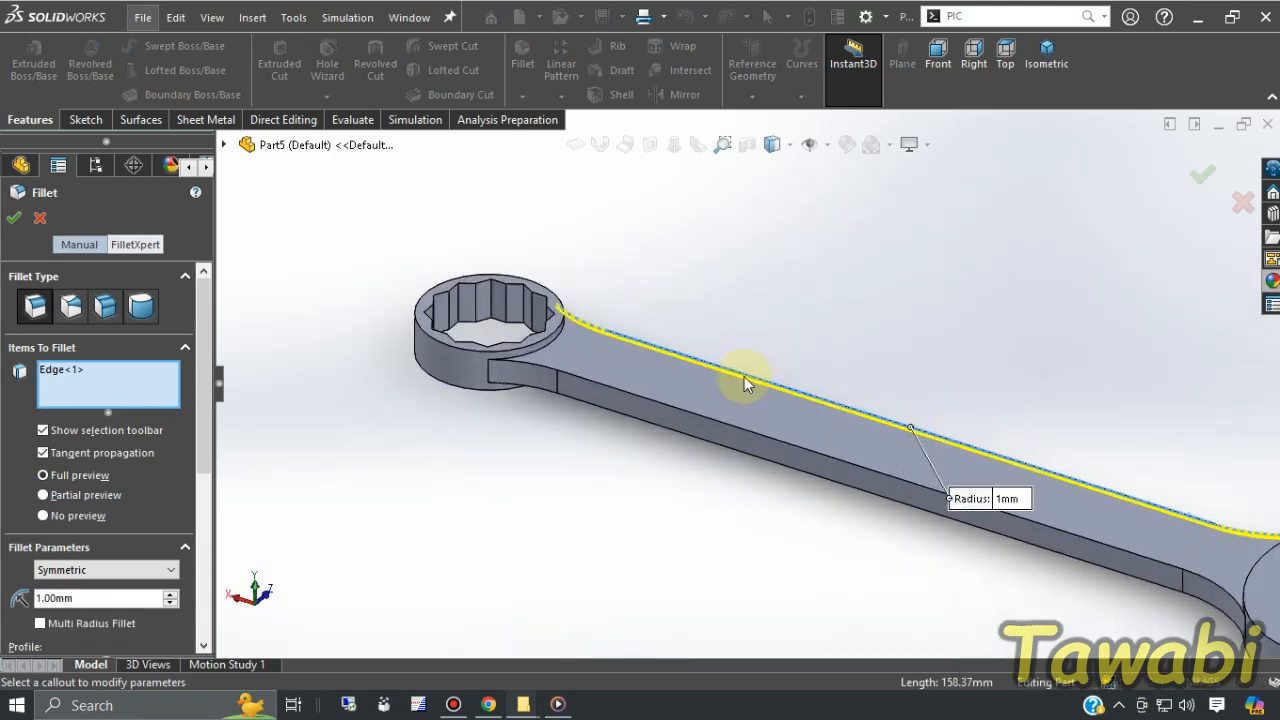
left_click(716, 427)
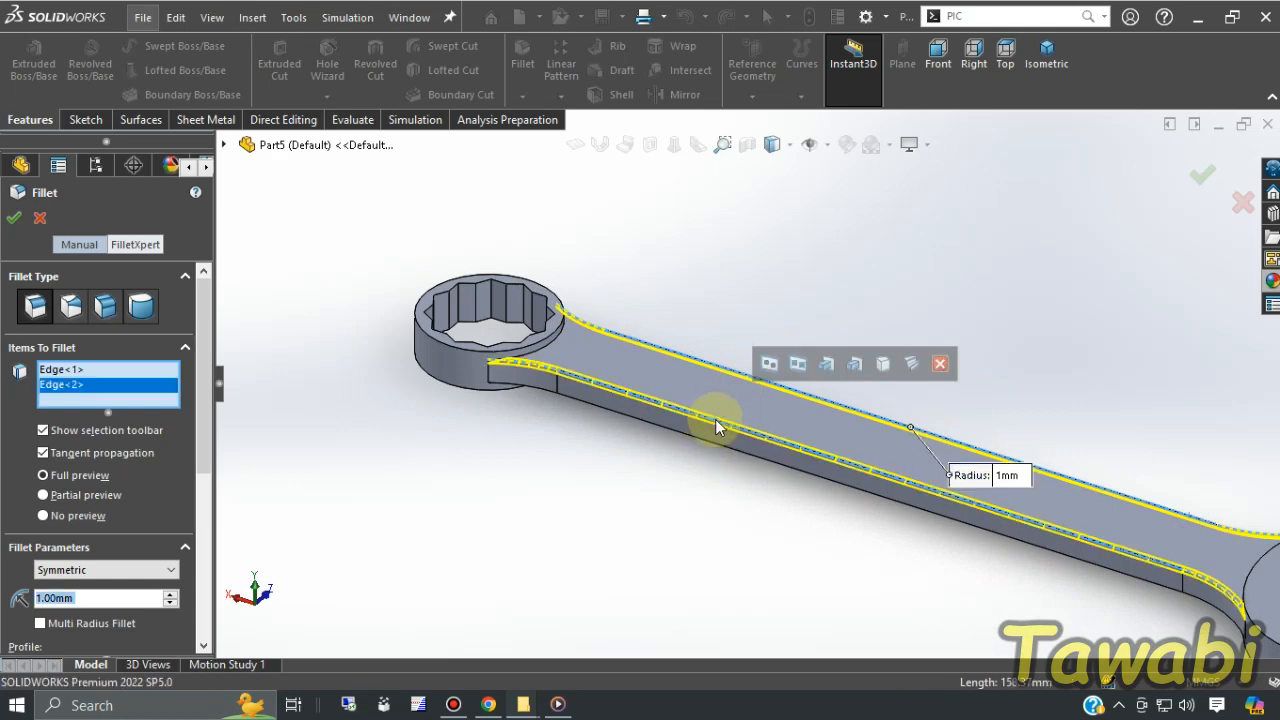
- Add the two long edges on the handle's underside to the 1 mm fillet and apply it
scroll(720, 416, "up", 2)
middle_click_drag(960, 480, 891, 263)
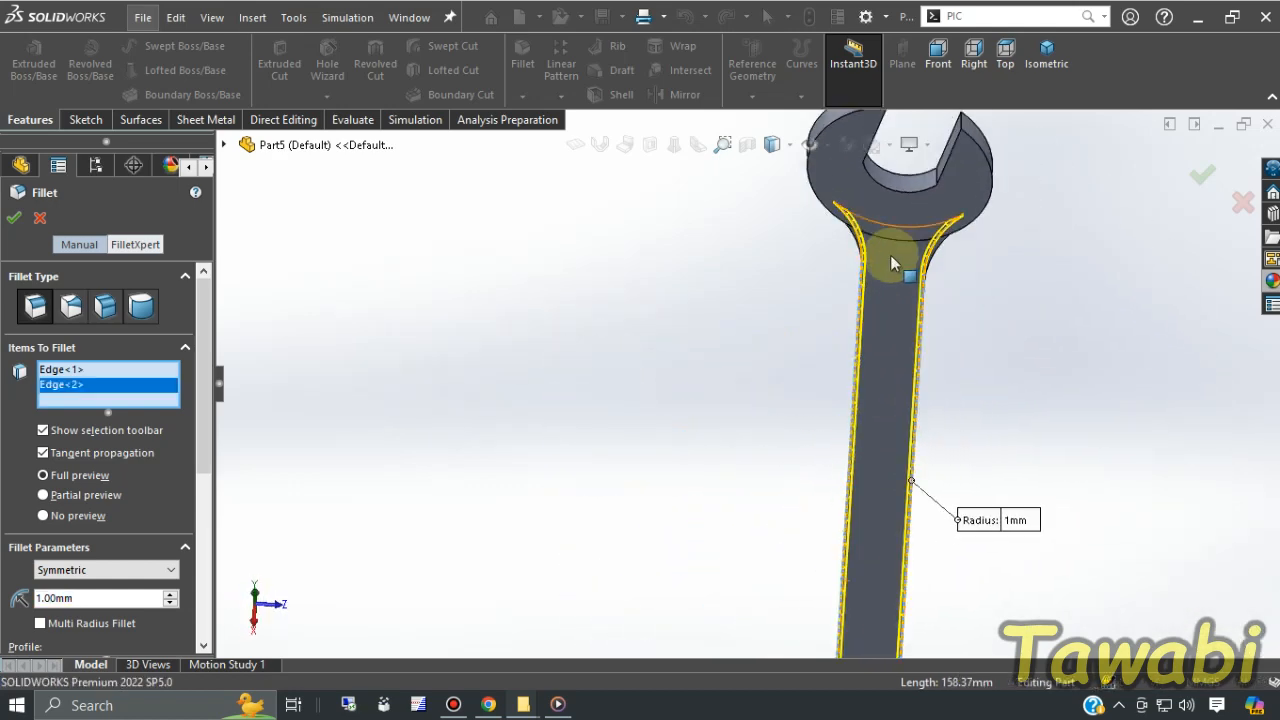
scroll(986, 368, "up", 1)
middle_click_drag(992, 383, 1071, 457)
scroll(943, 349, "down", 3)
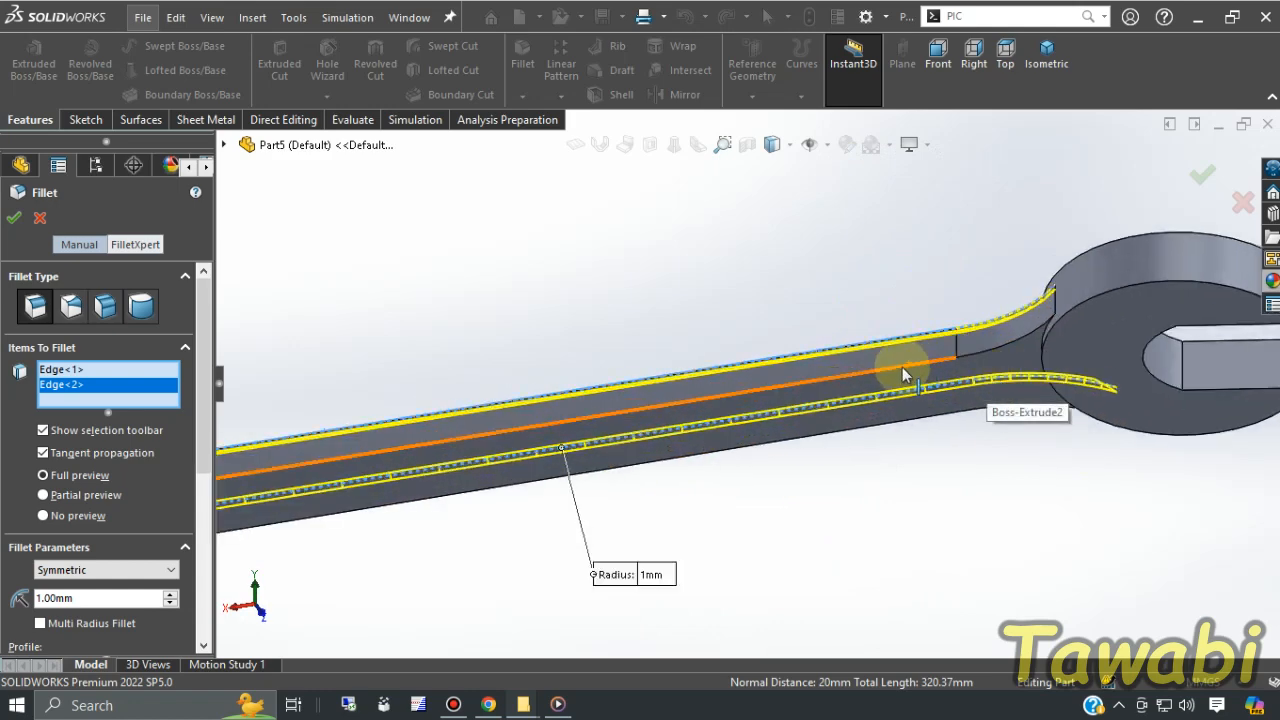
left_click(902, 367)
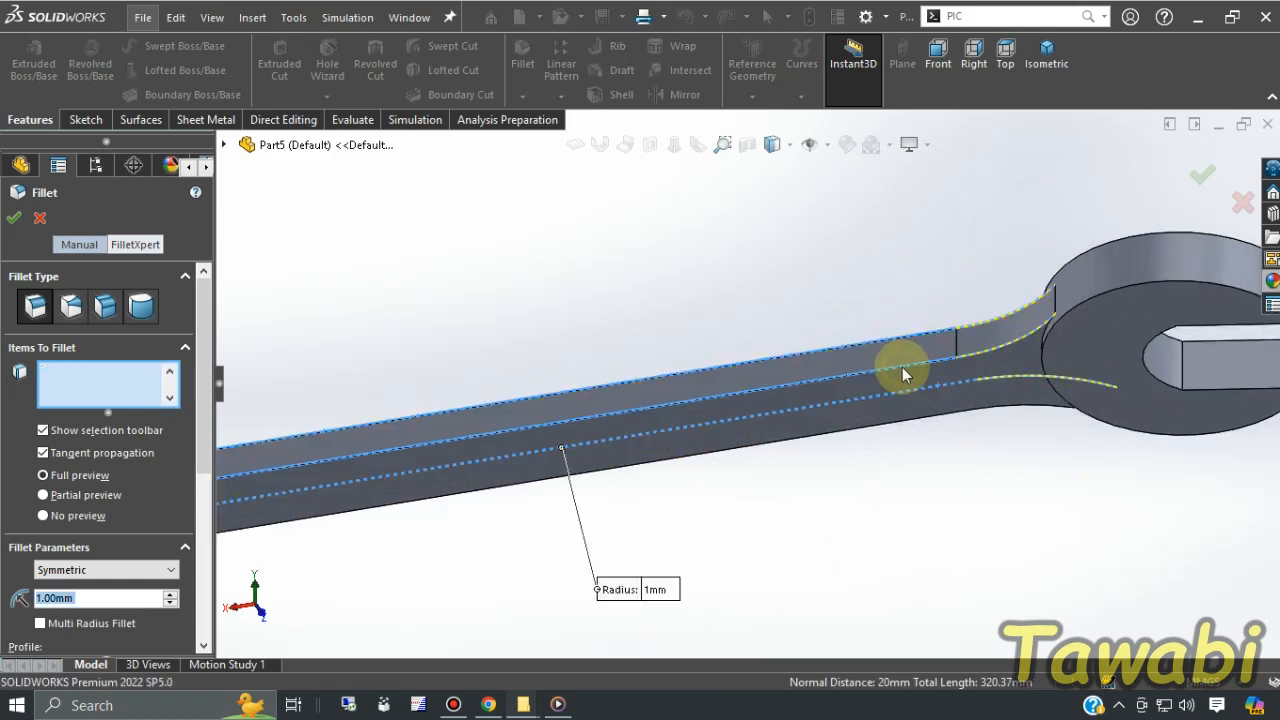
left_click(946, 430)
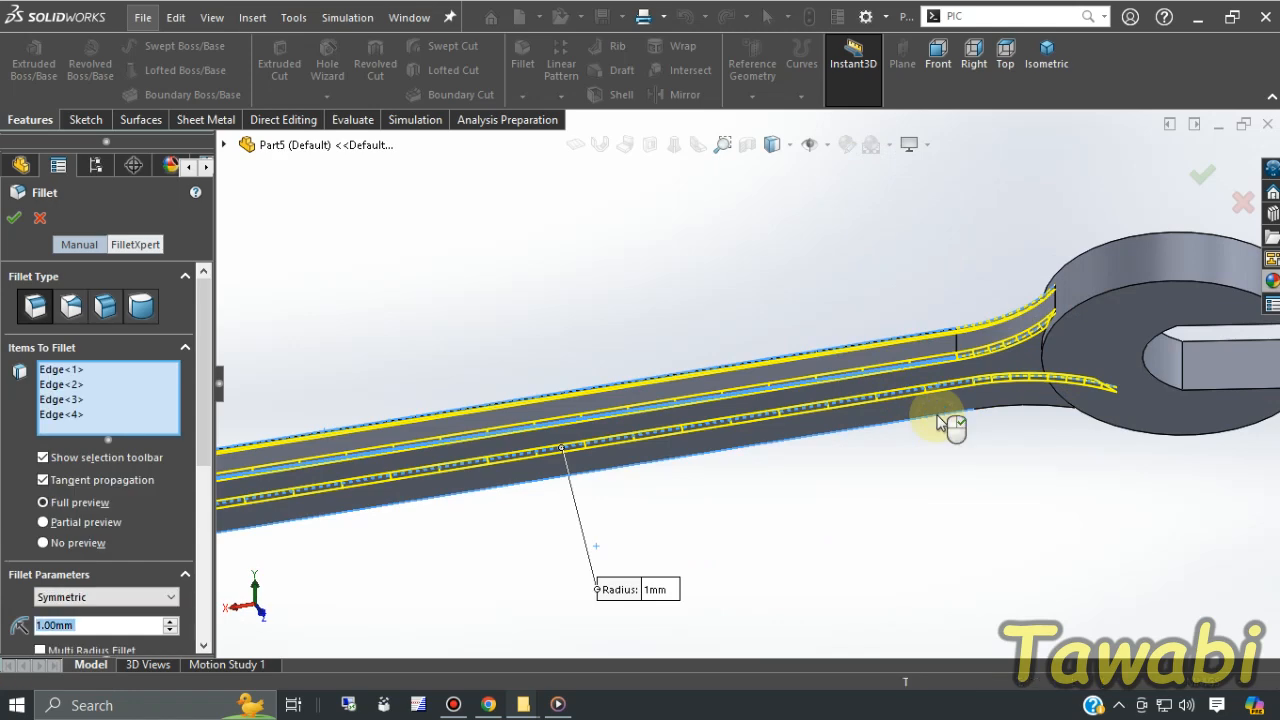
left_click(13, 218)
- Fillet the edges of the open-end jaw's upper and lower flat faces with a 1 mm radius
middle_click_drag(749, 306, 768, 521, "shift")
scroll(500, 460, "down", 2)
middle_click_drag(586, 455, 632, 480)
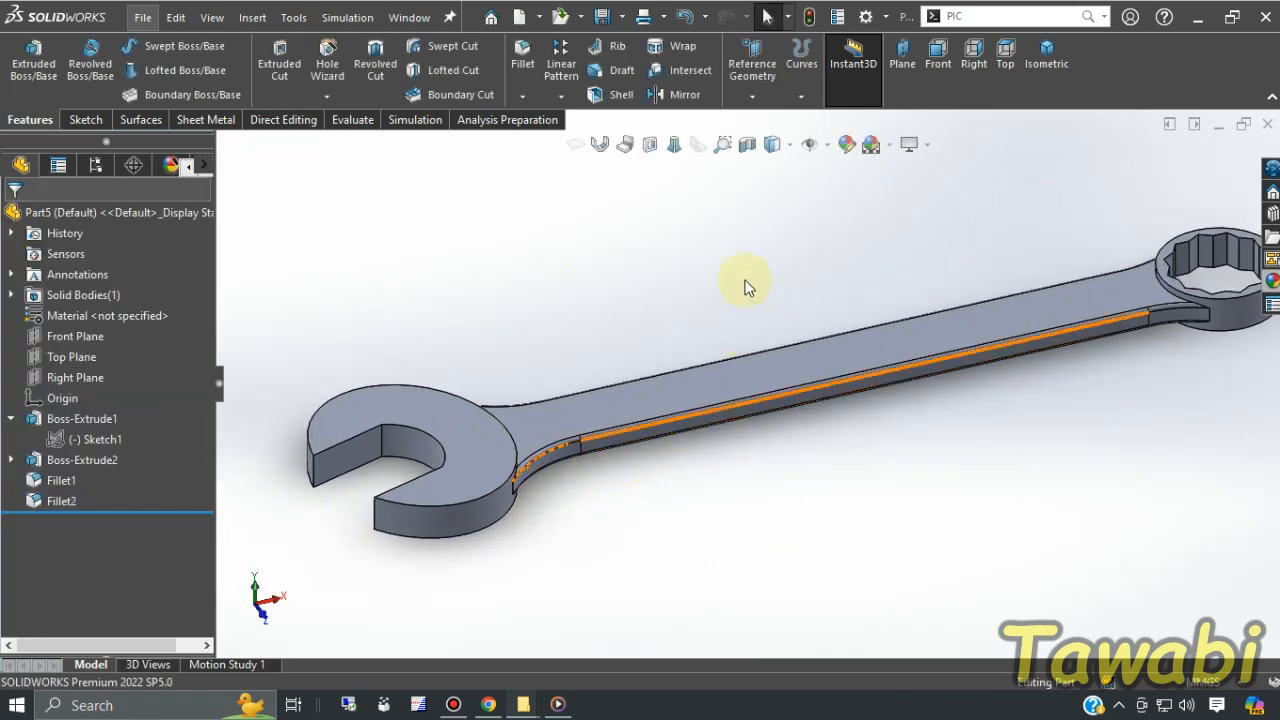
left_click(522, 52)
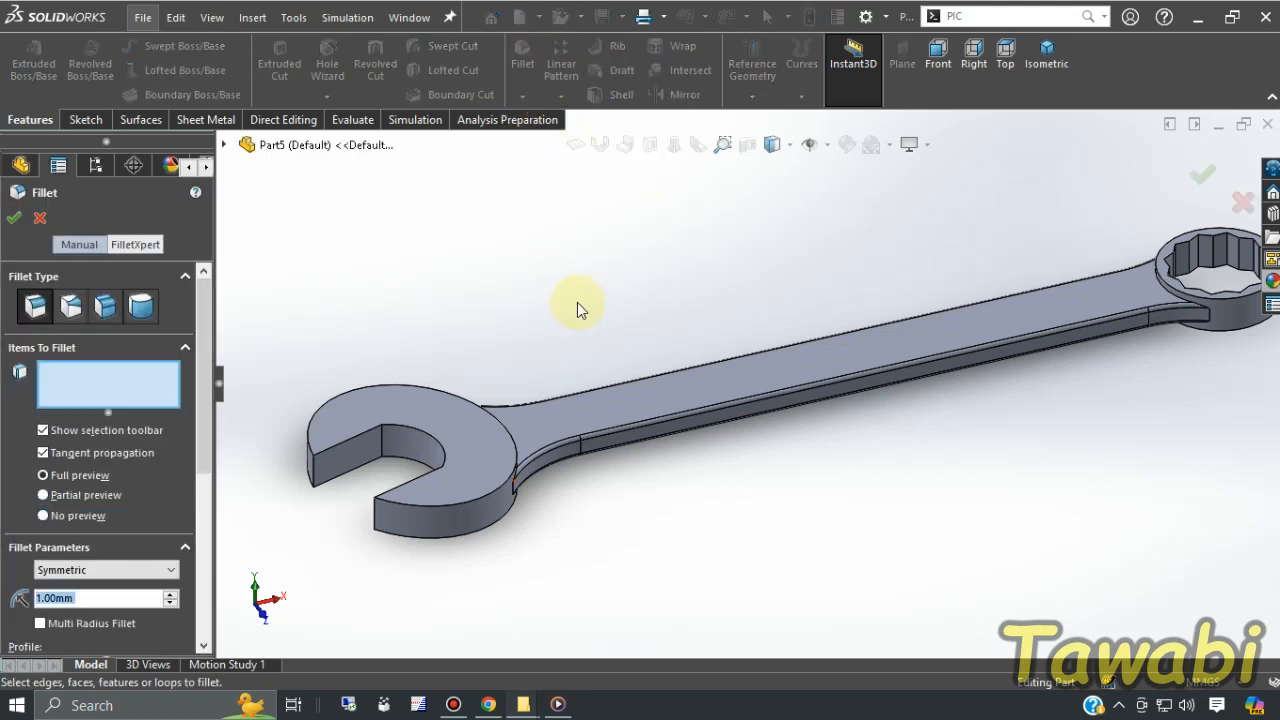
scroll(448, 420, "down", 2)
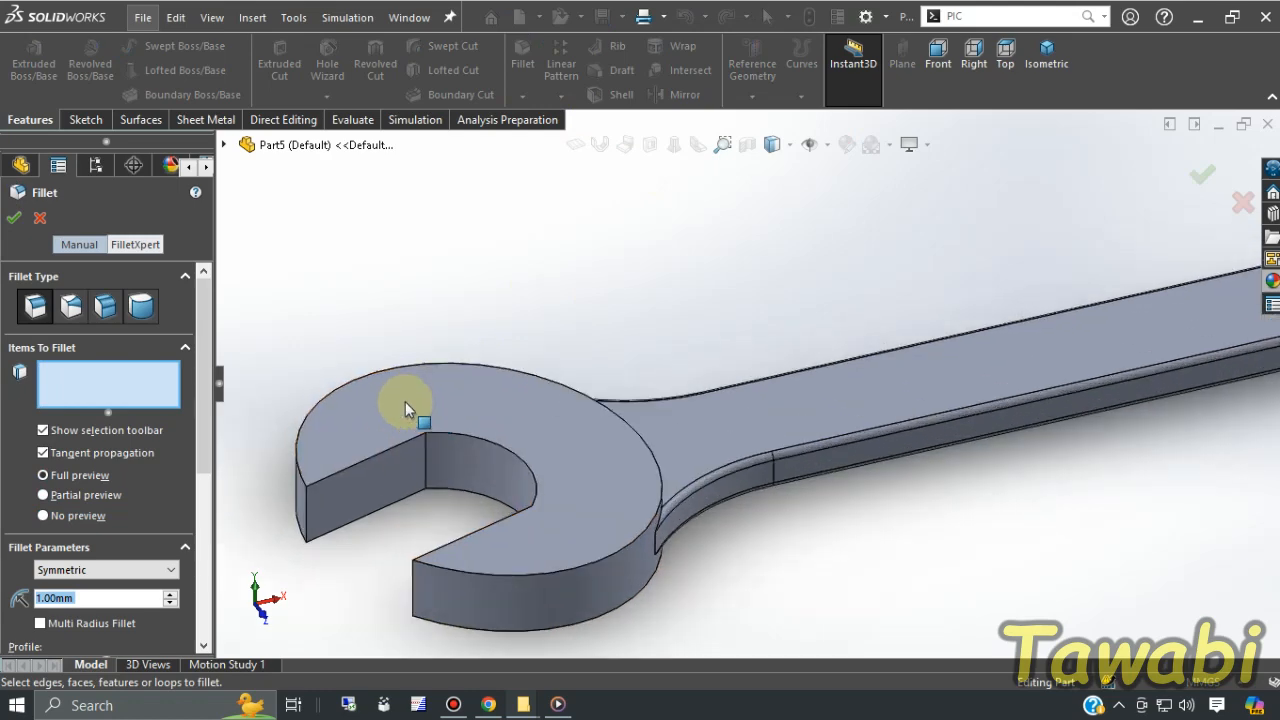
left_click(430, 400)
middle_click_drag(431, 400, 623, 311)
left_click(686, 588)
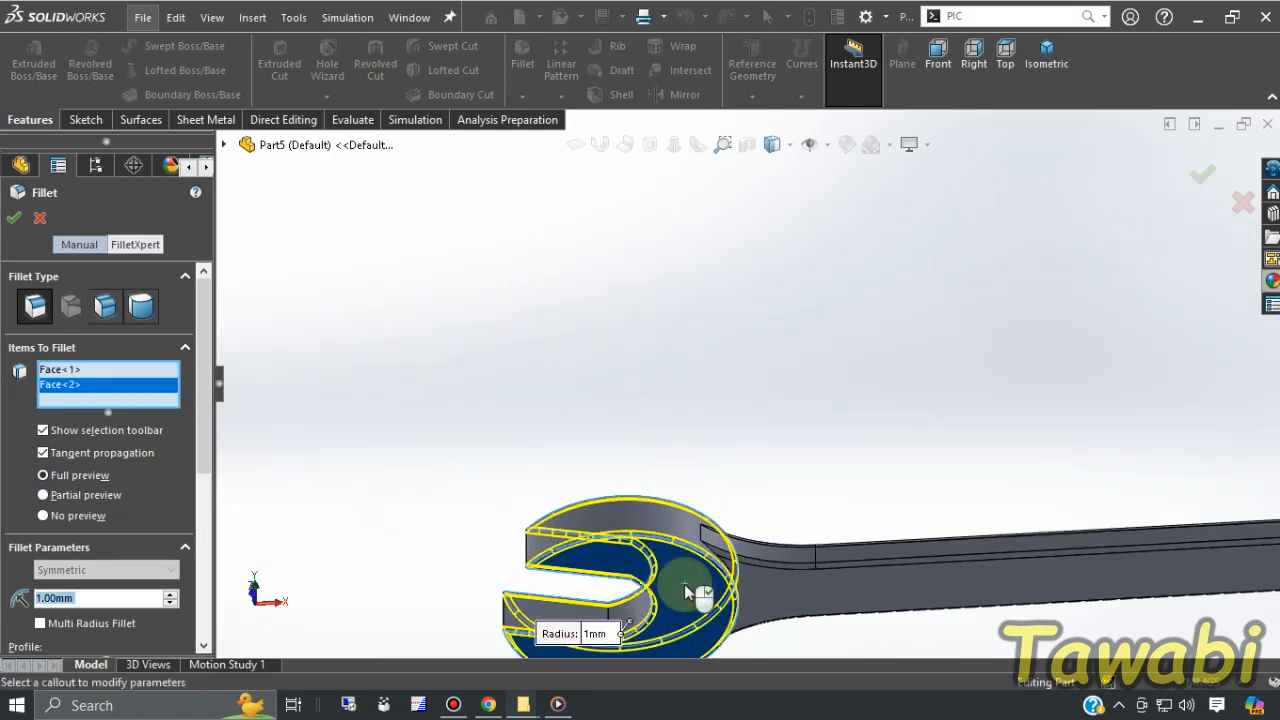
left_click(14, 218)
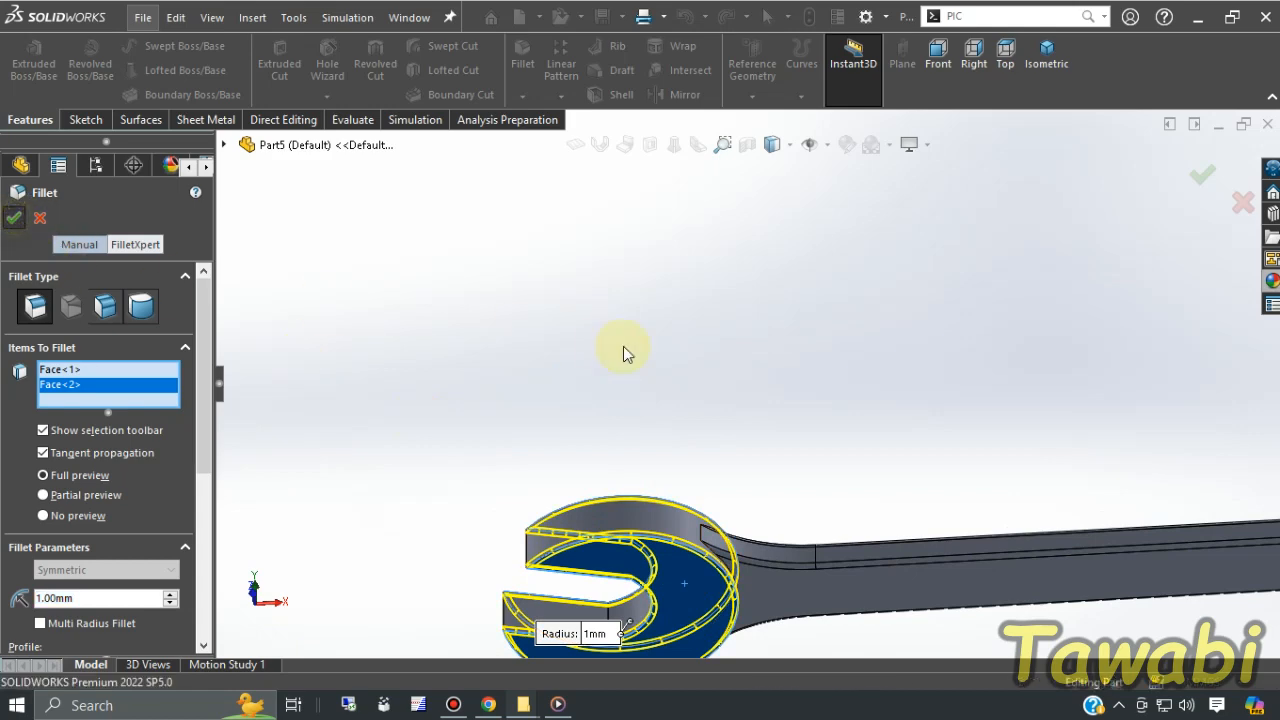
- Fillet the upper and lower outer circular edges of the twelve-point ring with a 1 mm radius
scroll(620, 350, "up", 4)
middle_click_drag(1172, 398, 1175, 541)
scroll(1040, 457, "down", 5)
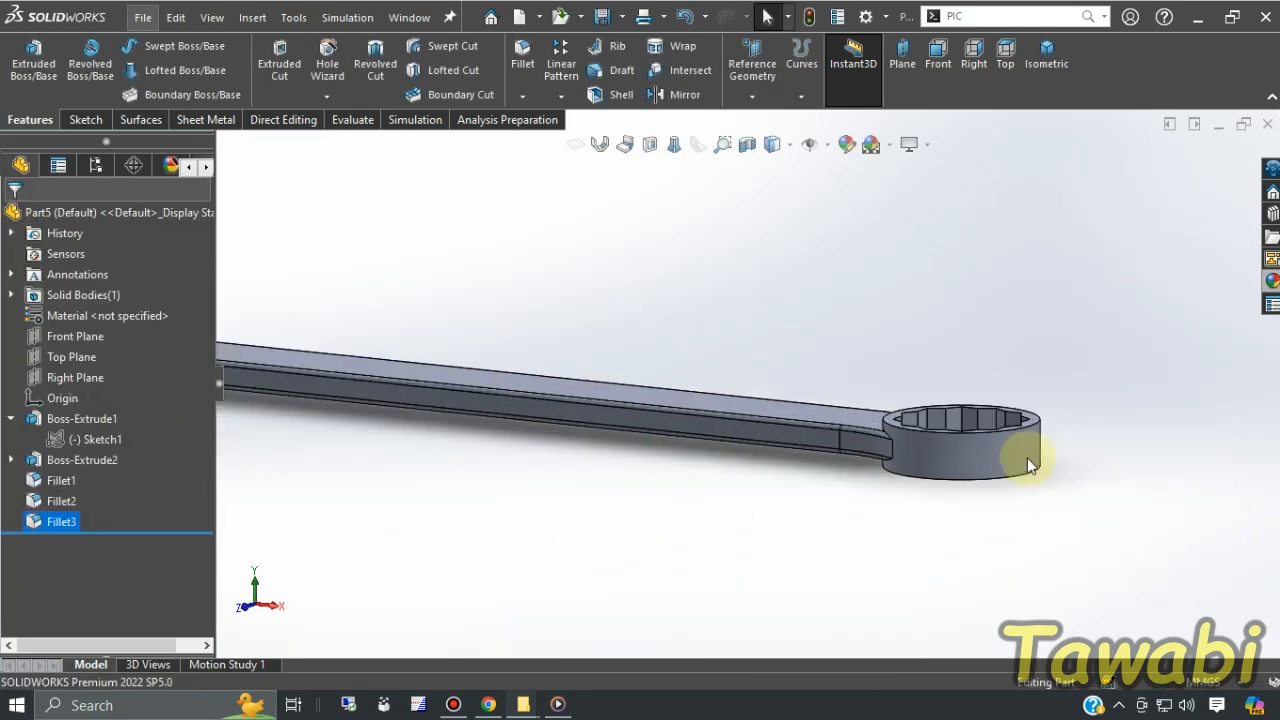
left_click(1002, 440)
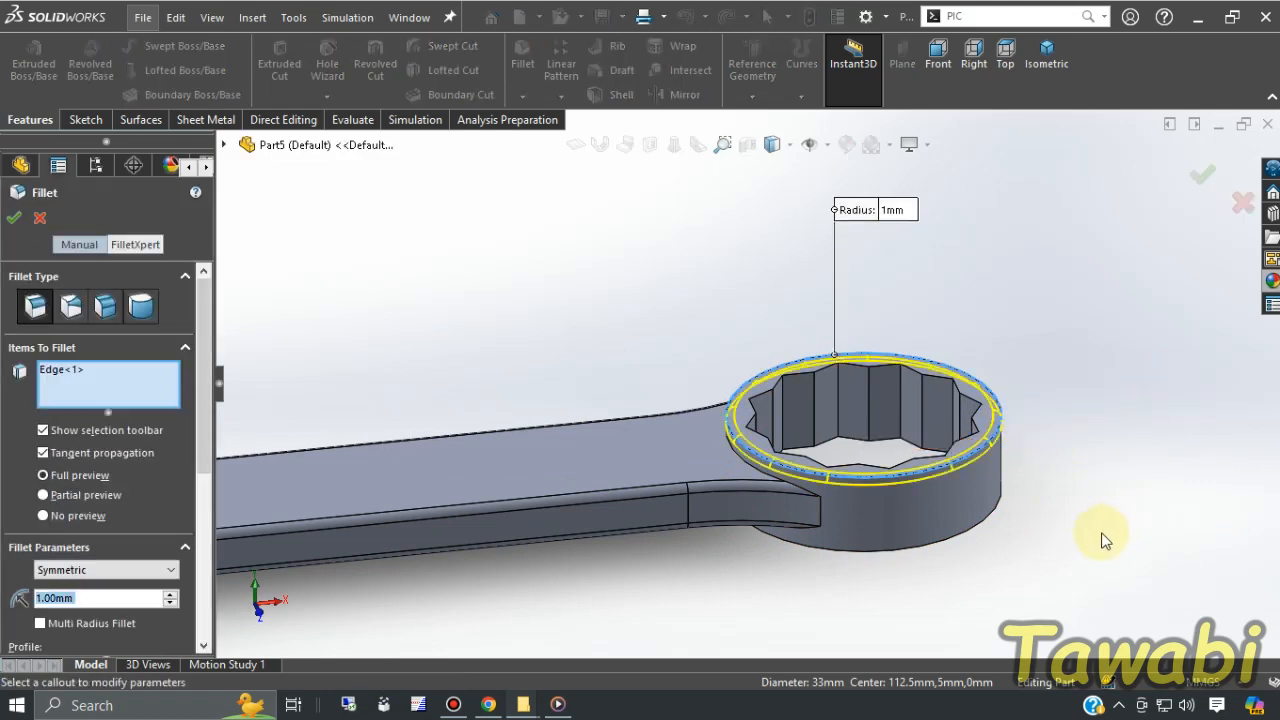
middle_click_drag(1103, 537, 1061, 410)
left_click(1003, 577)
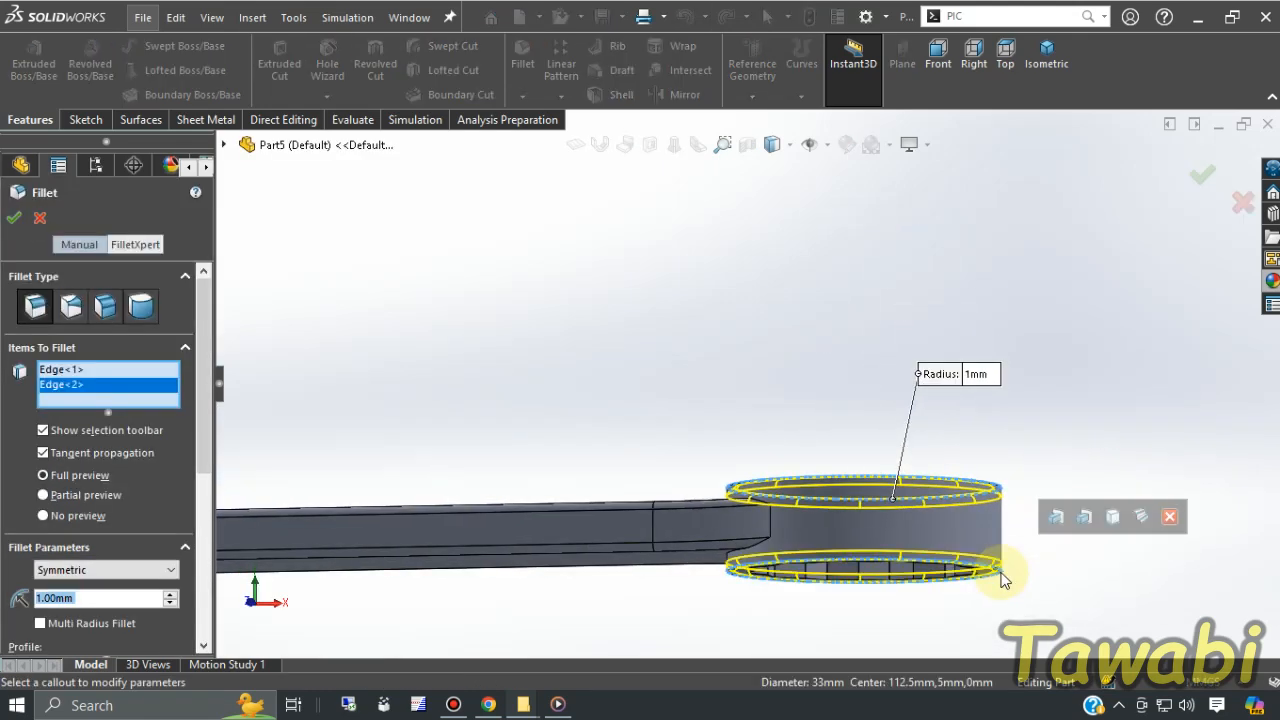
key("Return")
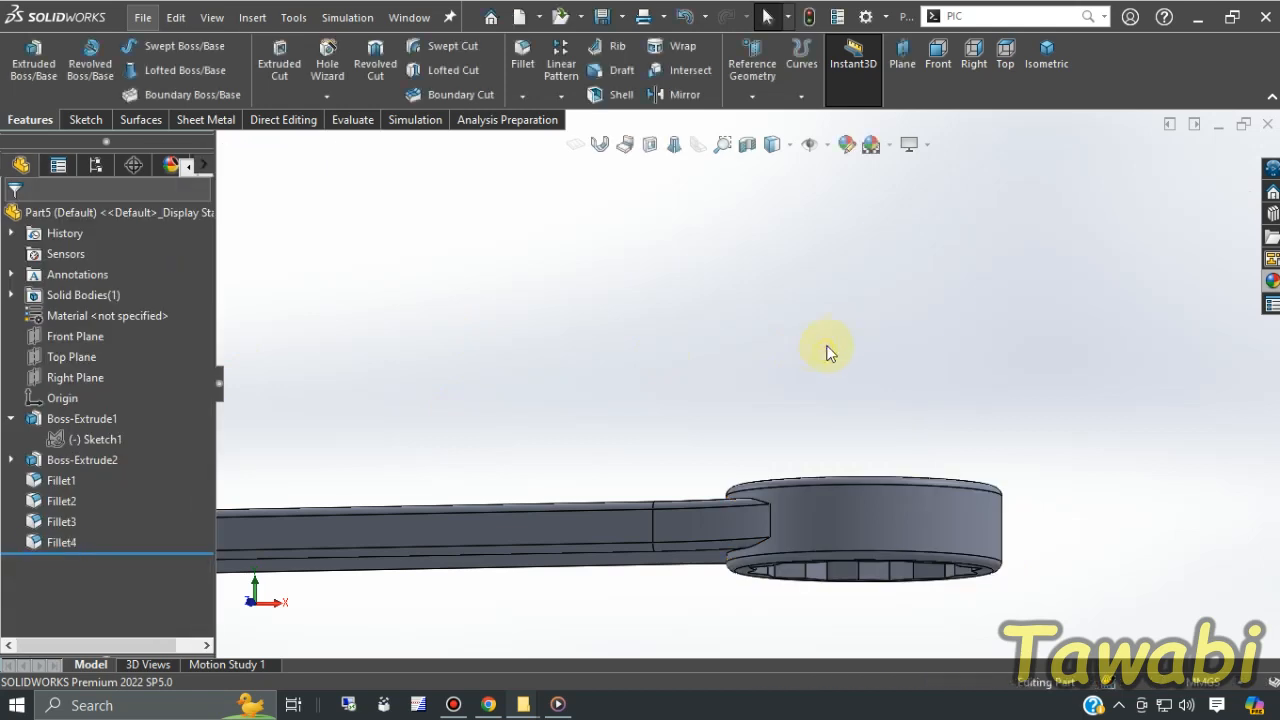
- Start a sketch on the handle's upper face and draw a straight slot about 8.6 mm wide along the handle's centreline
scroll(828, 354, "up", 6)
middle_click_drag(495, 385, 580, 452)
middle_click_drag(678, 436, 447, 355)
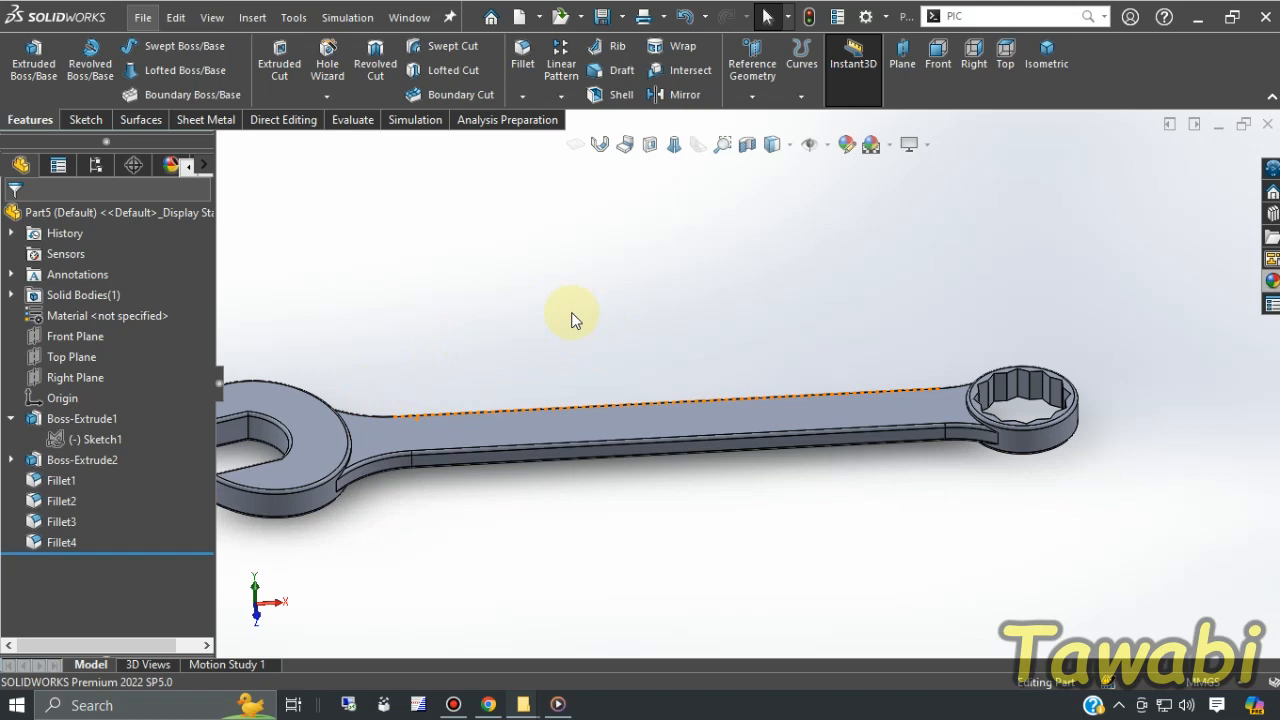
left_click(511, 427)
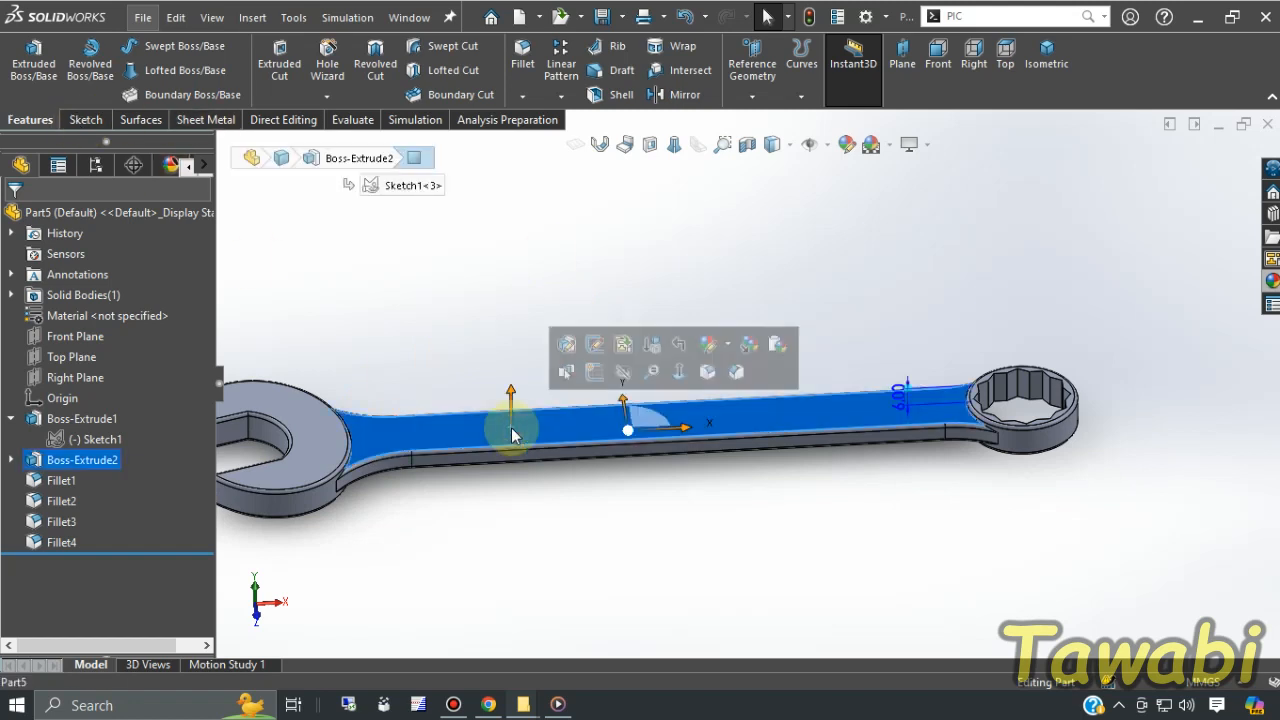
left_click(596, 373)
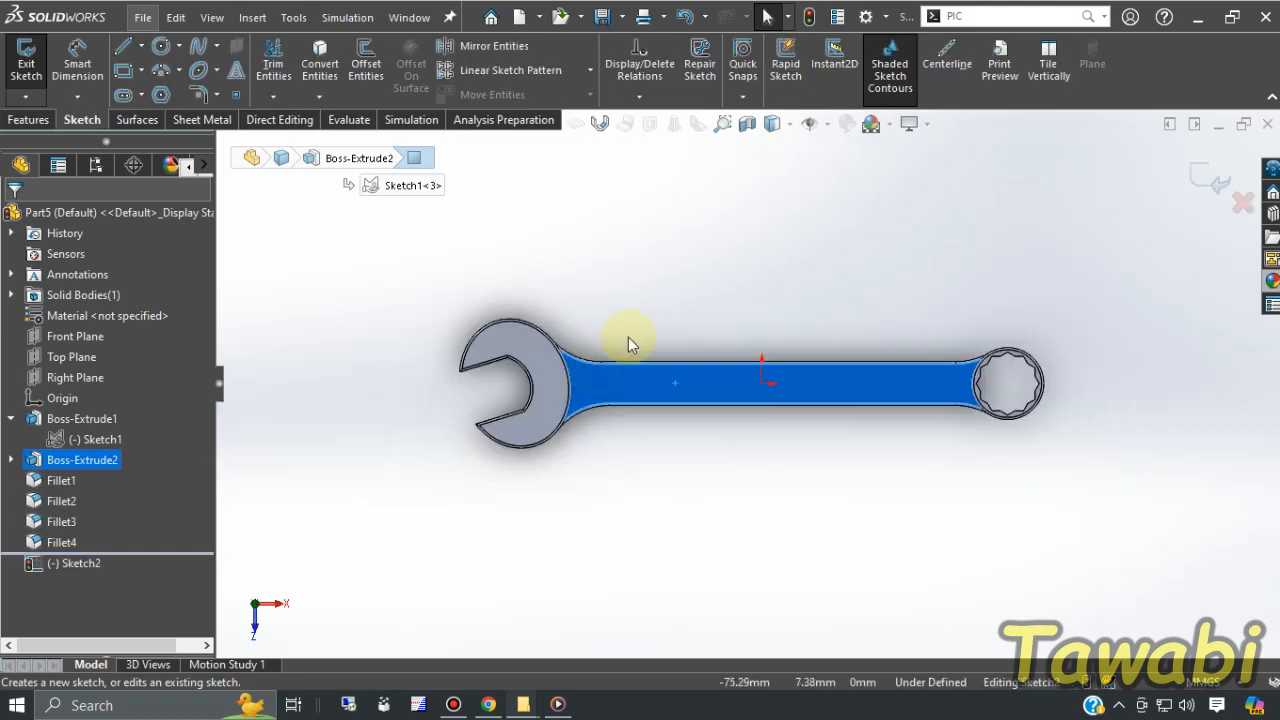
left_click(142, 98)
left_click(160, 119)
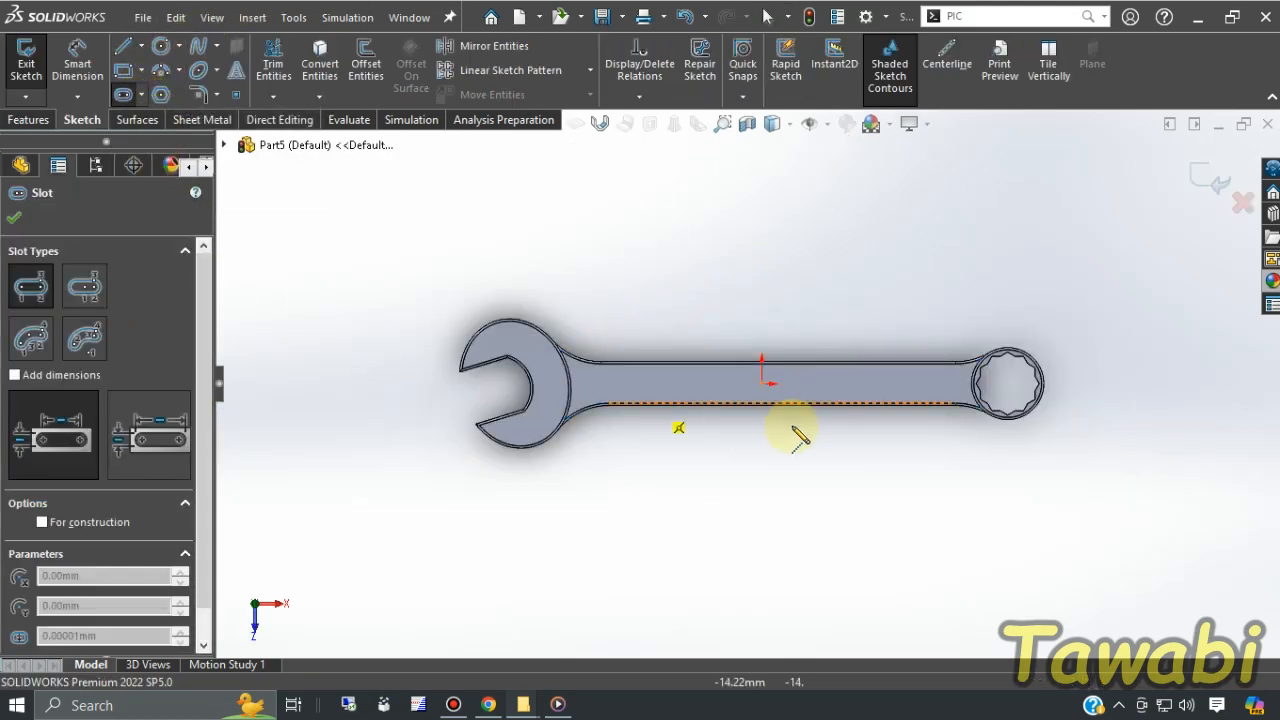
left_click(644, 383)
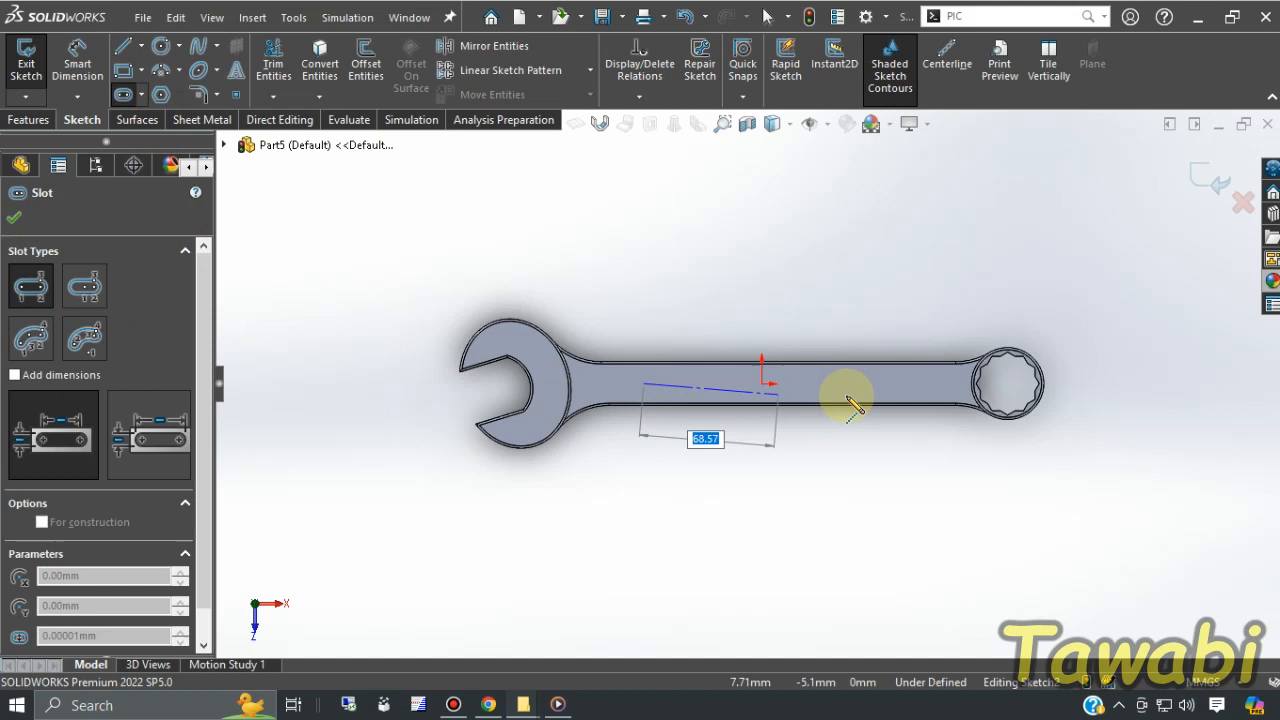
left_click(931, 383)
scroll(932, 378, "down", 1)
left_click(939, 377)
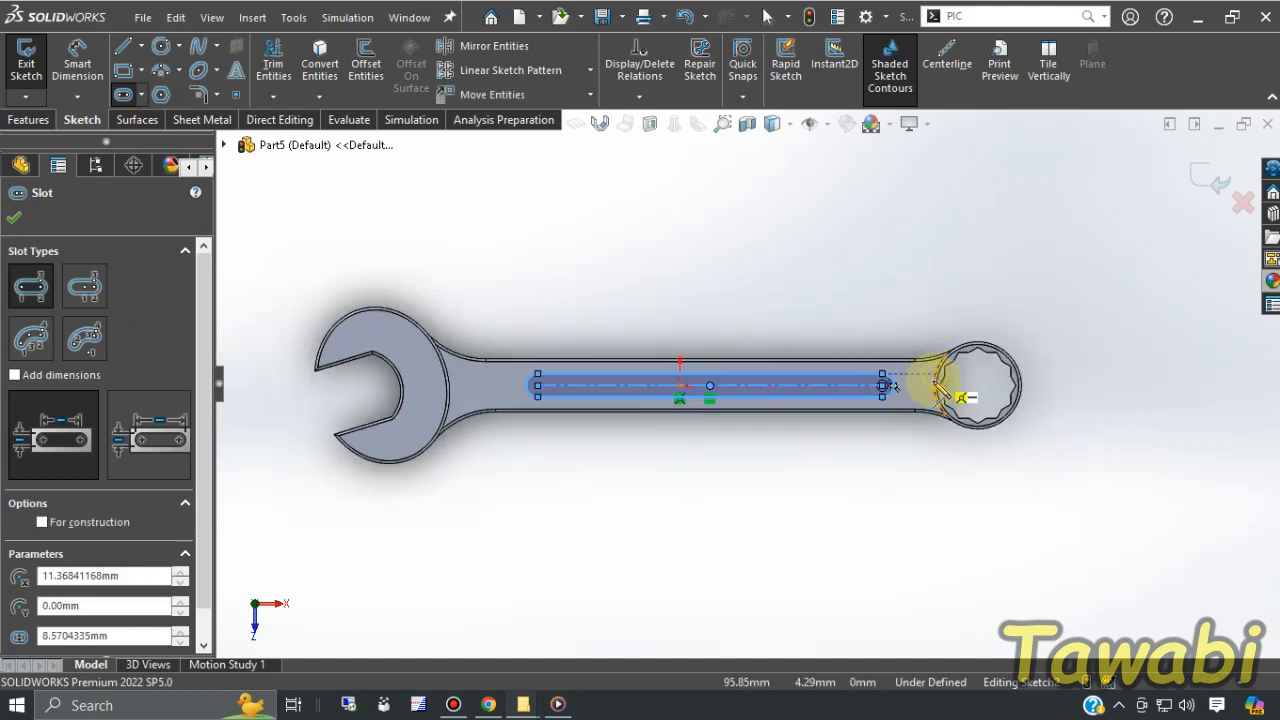
key("Escape")
- Dimension the distance from the slot's ring-side arc centre to the ring's centre as 30 mm
left_click(77, 62)
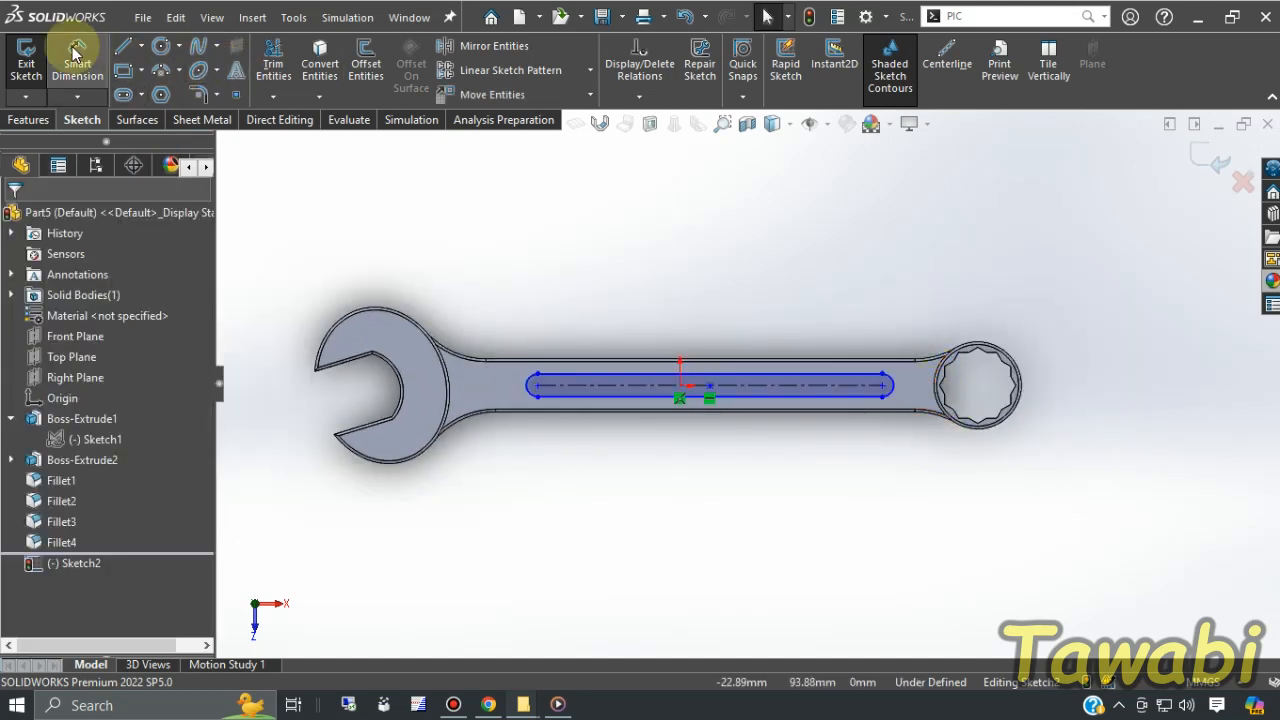
left_click(893, 391)
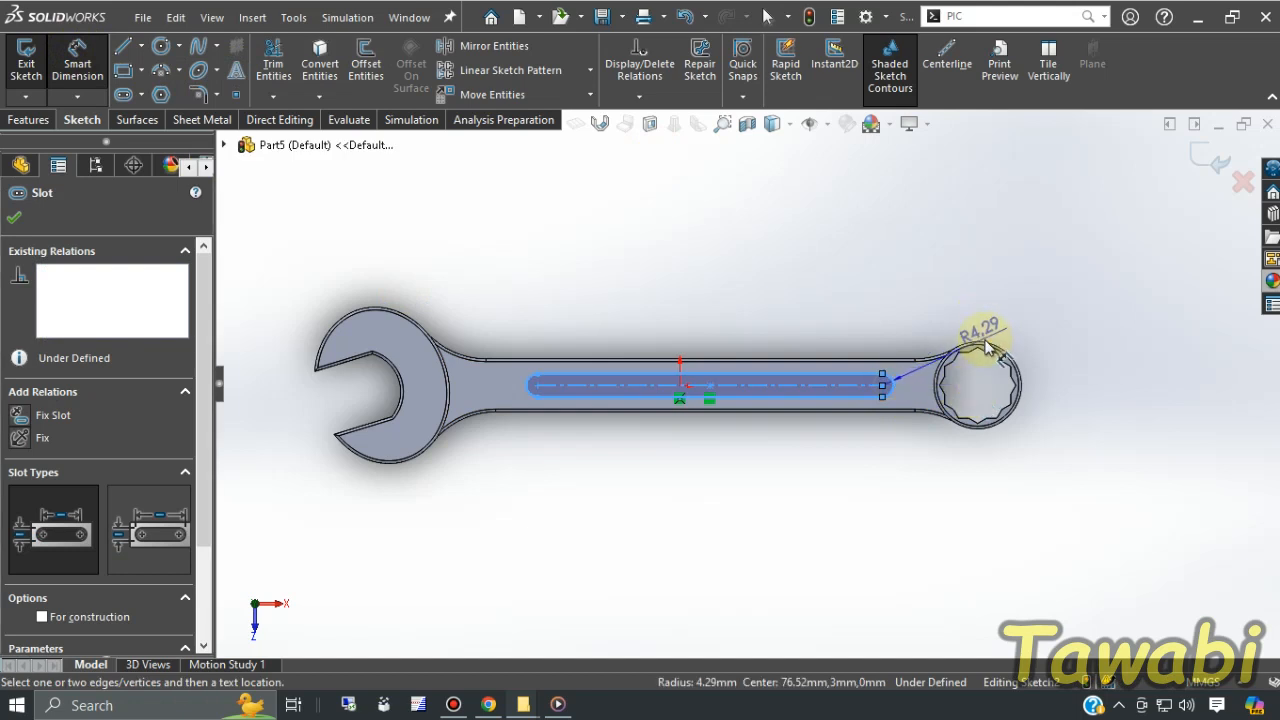
left_click(985, 345)
left_click(943, 282)
type("30")
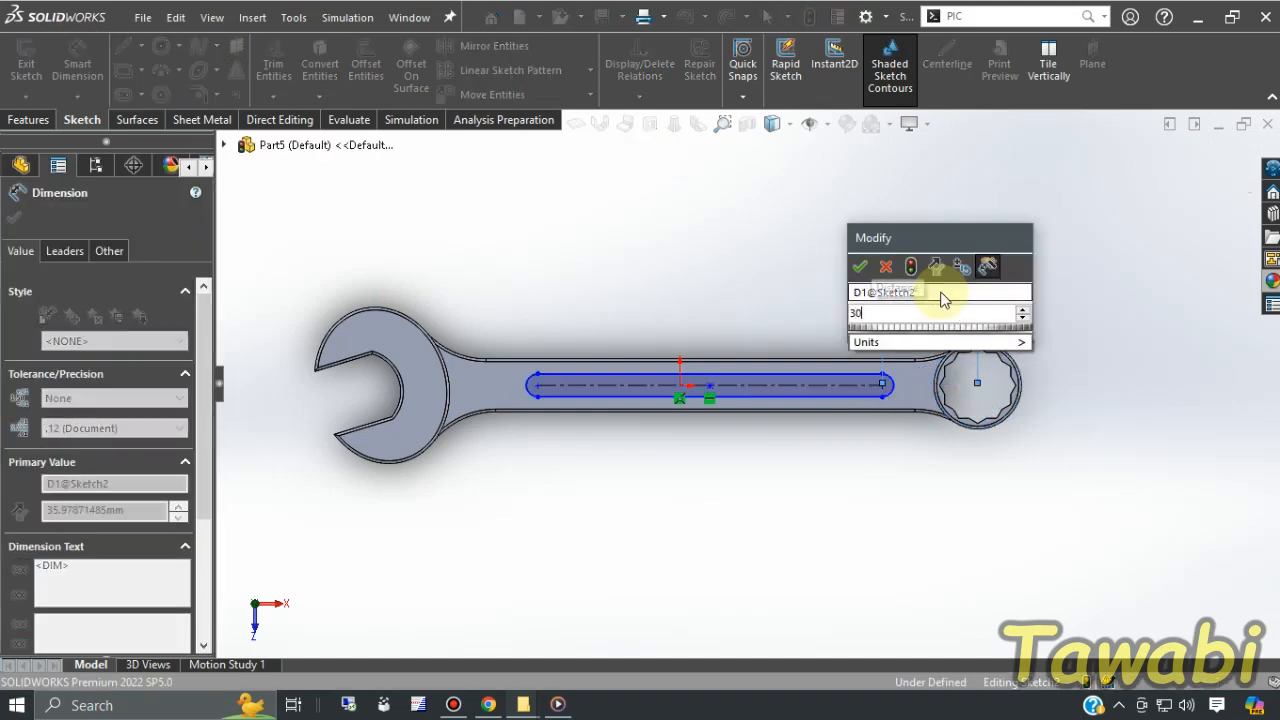
key("Return")
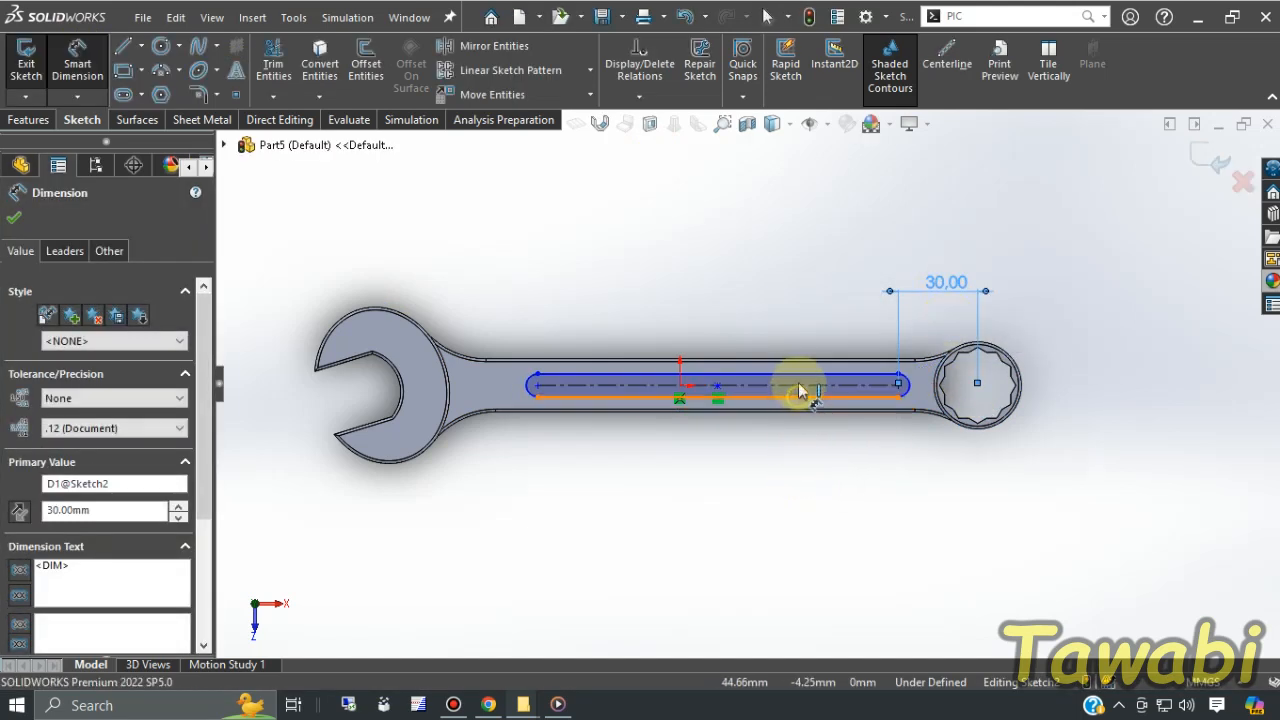
- Dimension the slot's width as 8 mm between its two long edges
left_click(800, 383)
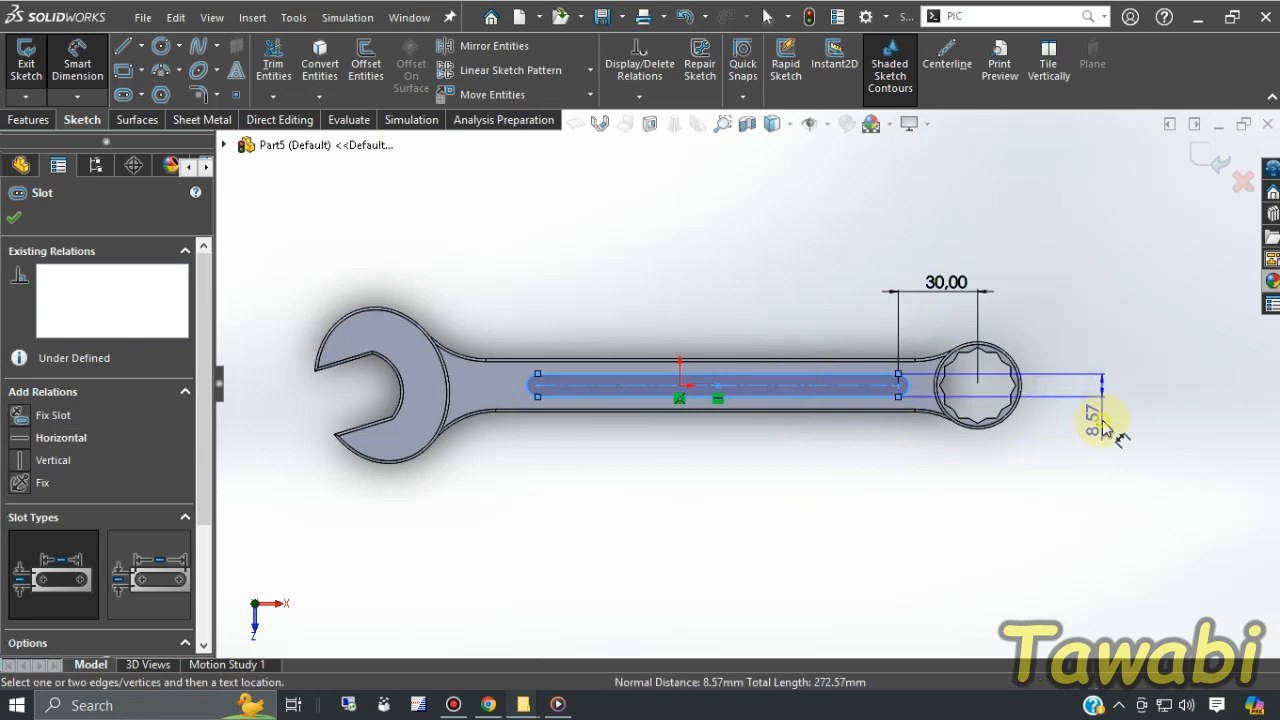
left_click(1100, 431)
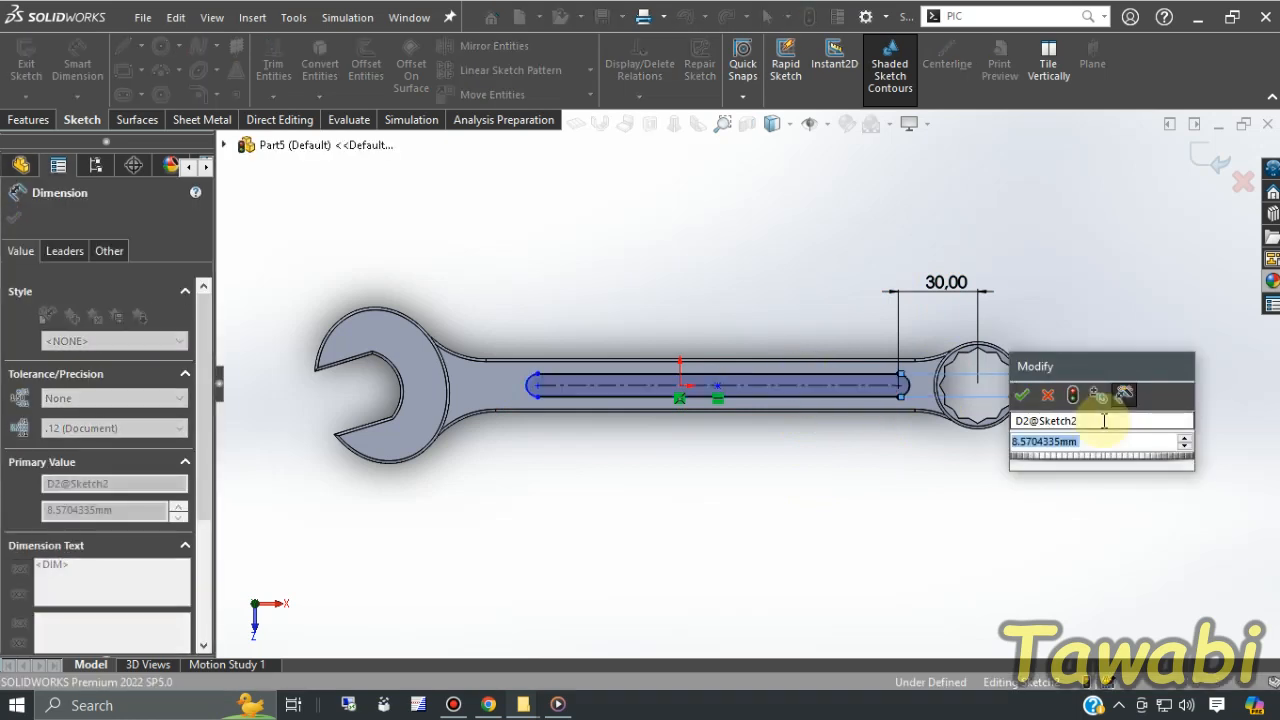
type("8")
key("Return")
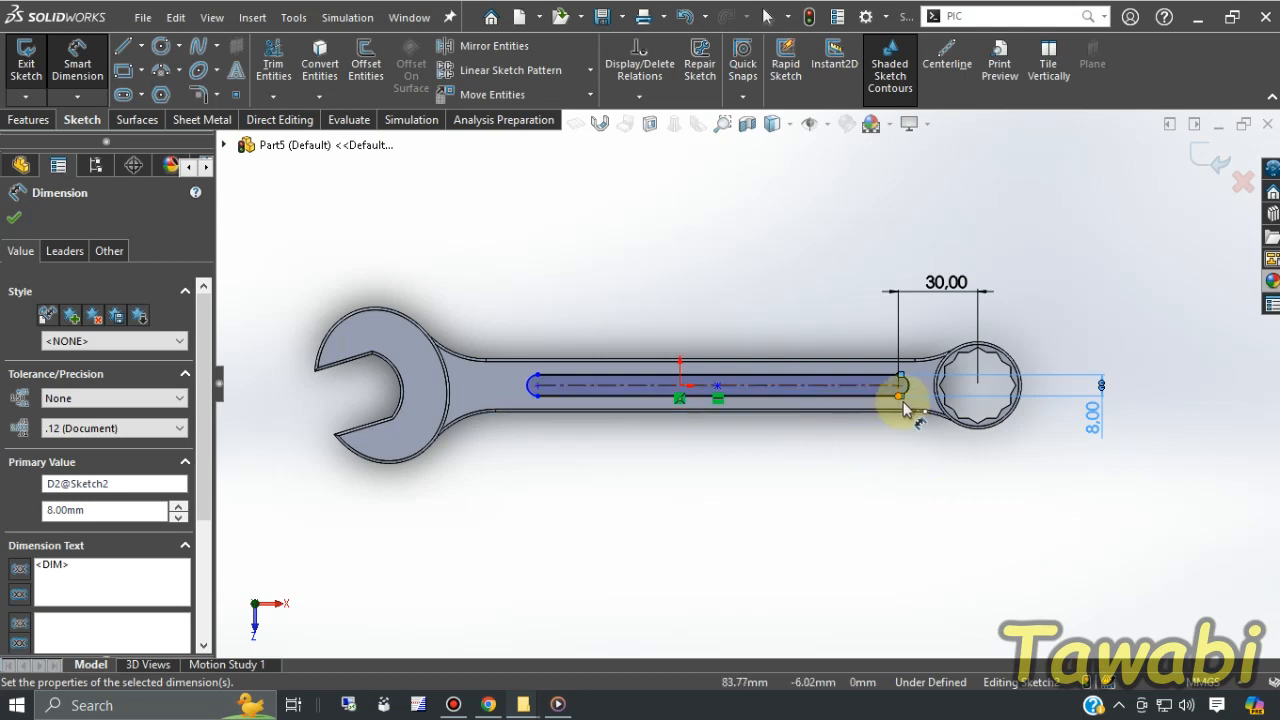
- Dimension the slot's centre-to-centre length as 150 mm below the handle
scroll(903, 408, "down", 3)
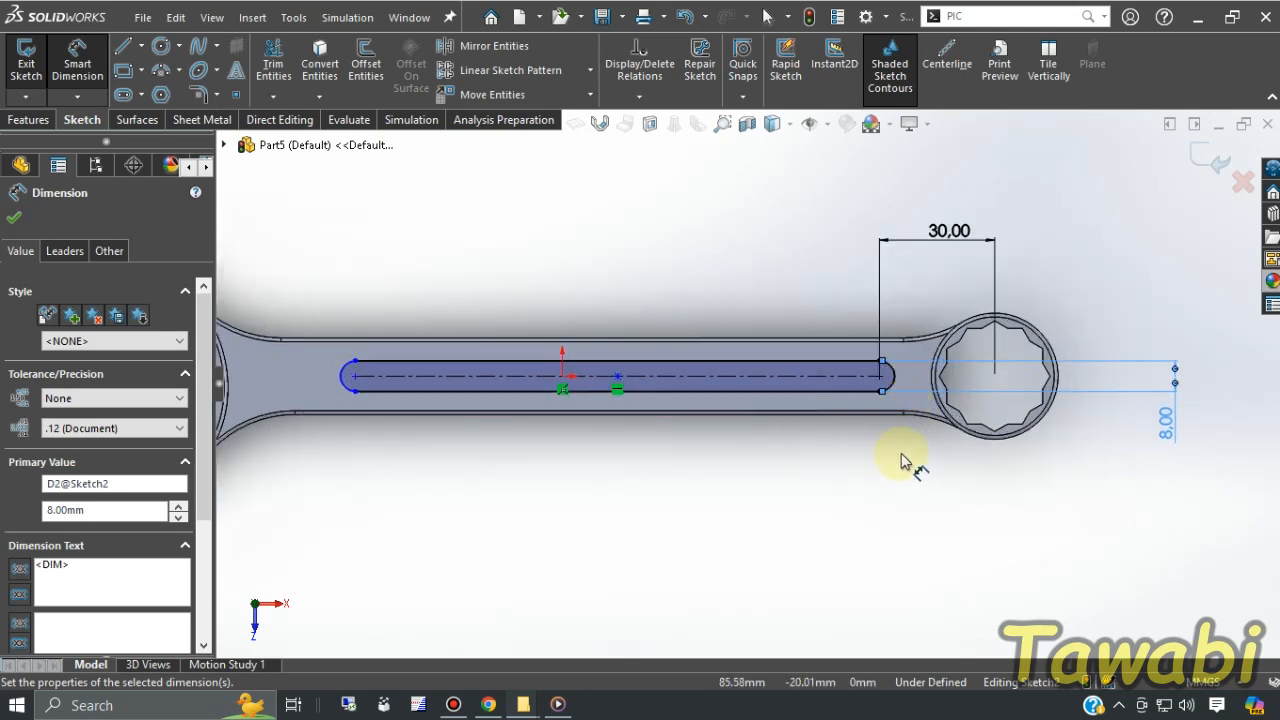
left_click(650, 382)
left_click(643, 518)
type("150")
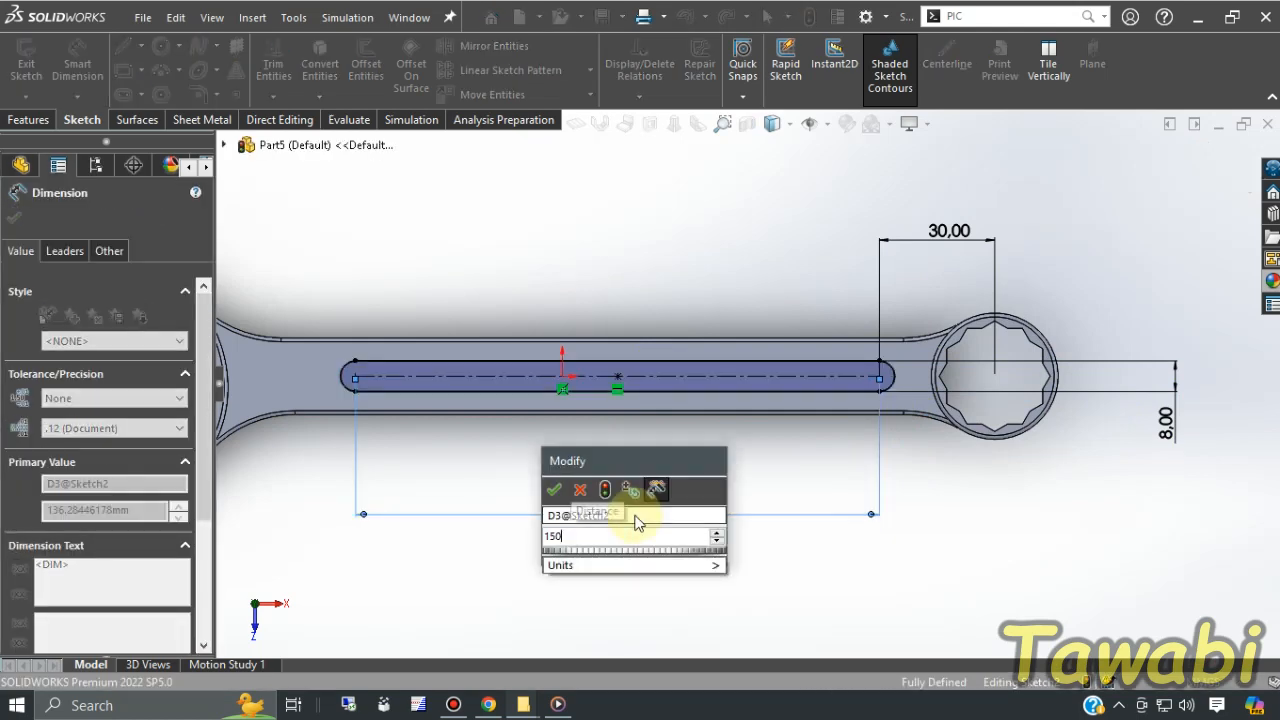
key("Return")
- Change the slot's centre-to-centre length to 155 mm and finish dimensioning
double_click(625, 505)
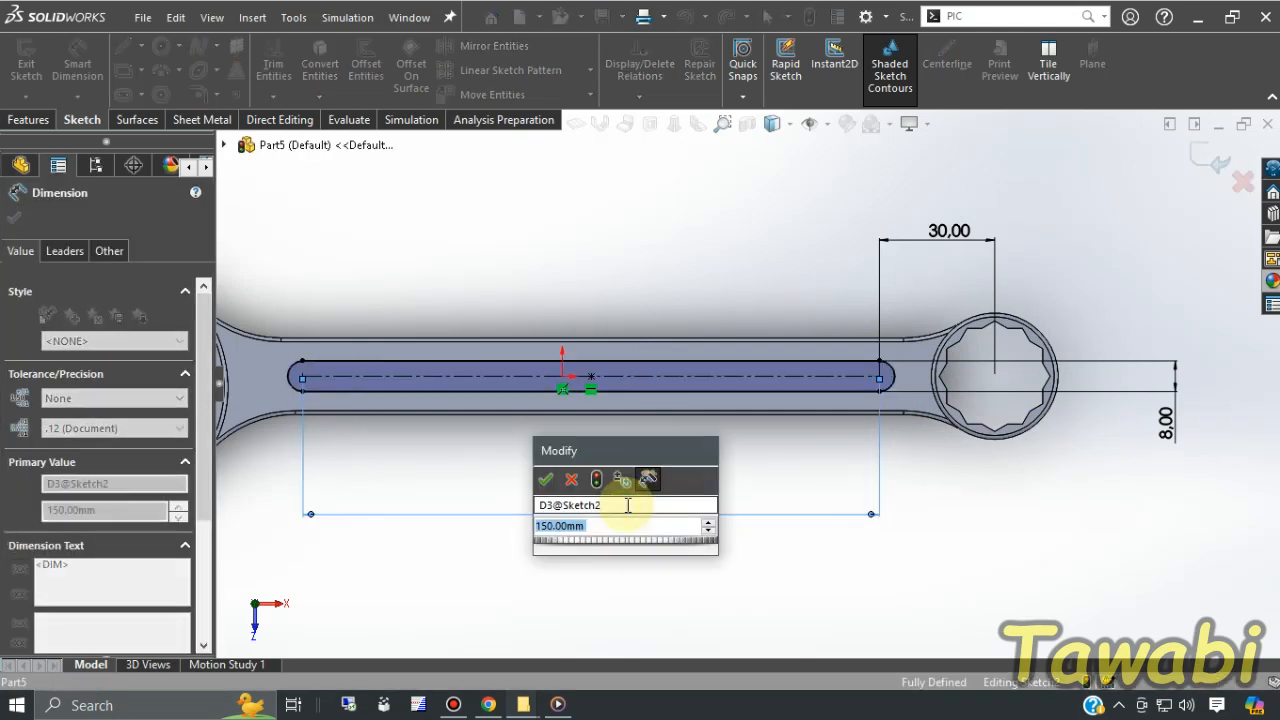
type("155")
key("Return")
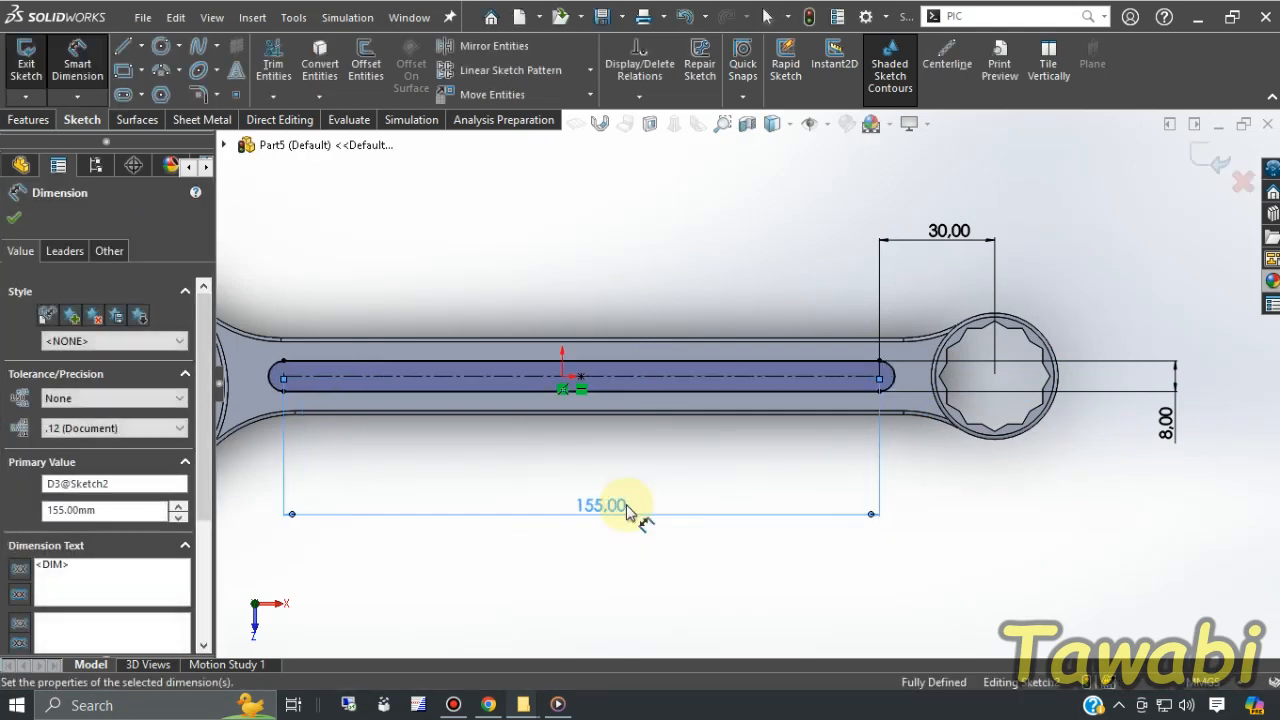
left_click(14, 217)
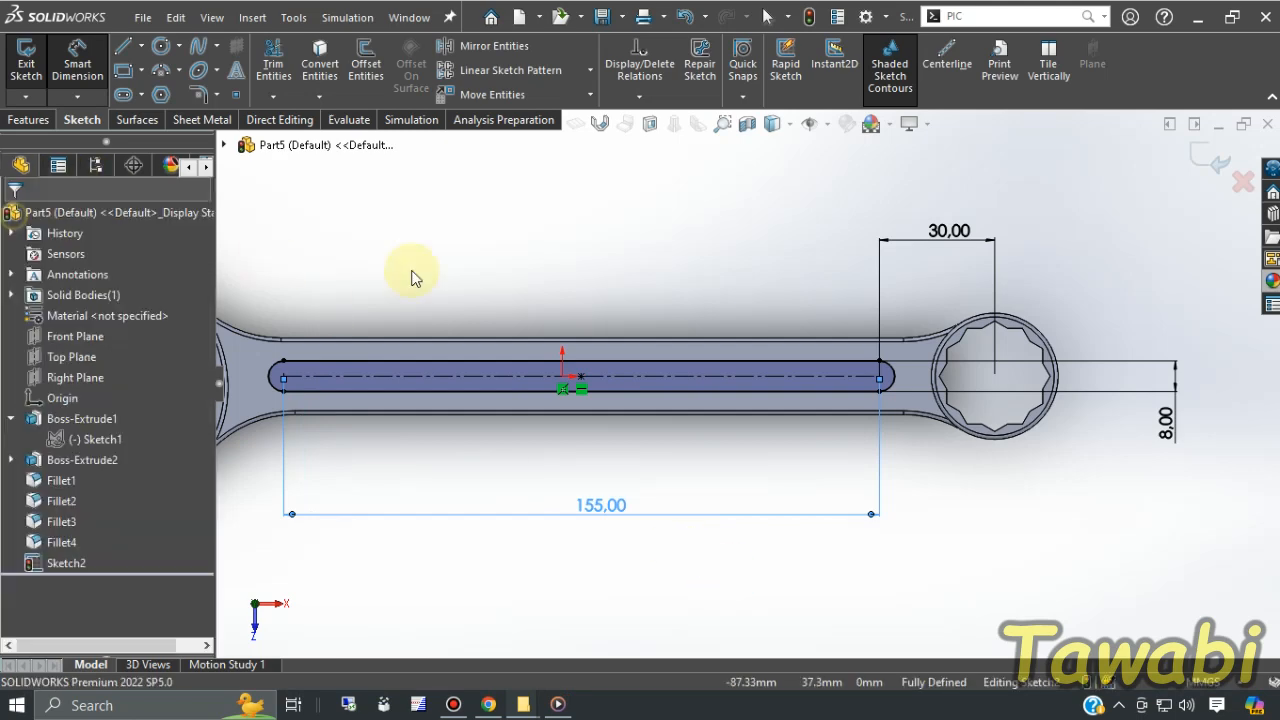
- Cut the slot sketch into the handle with a Blind Extruded Cut 2 mm deep
scroll(750, 372, "up", 2)
middle_click_drag(791, 385, 757, 317)
scroll(724, 369, "down", 2)
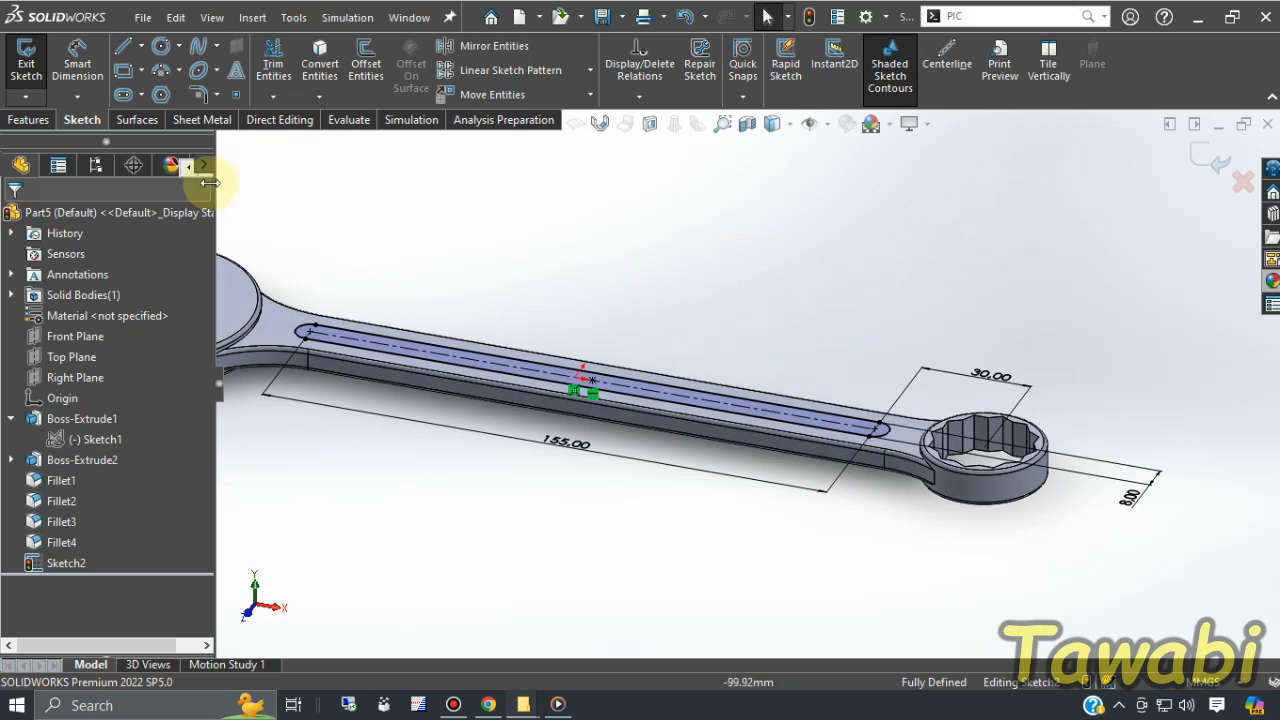
left_click(17, 122)
left_click(289, 55)
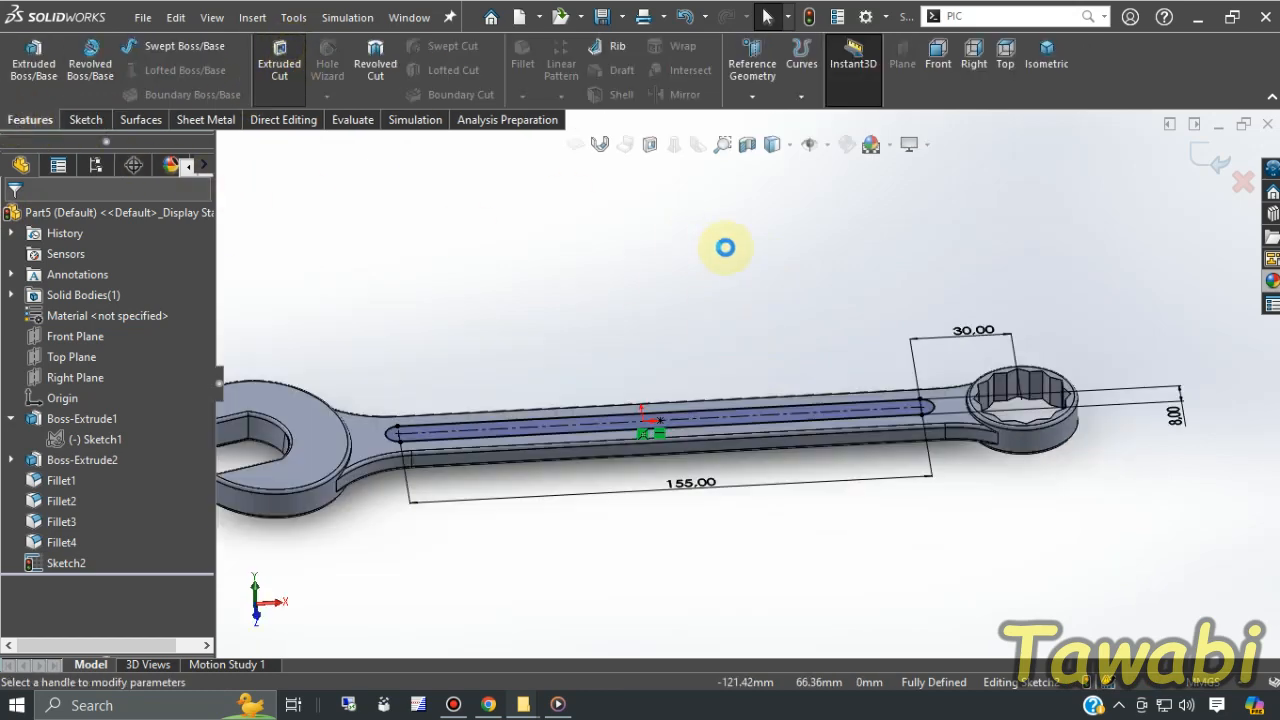
left_click(155, 329)
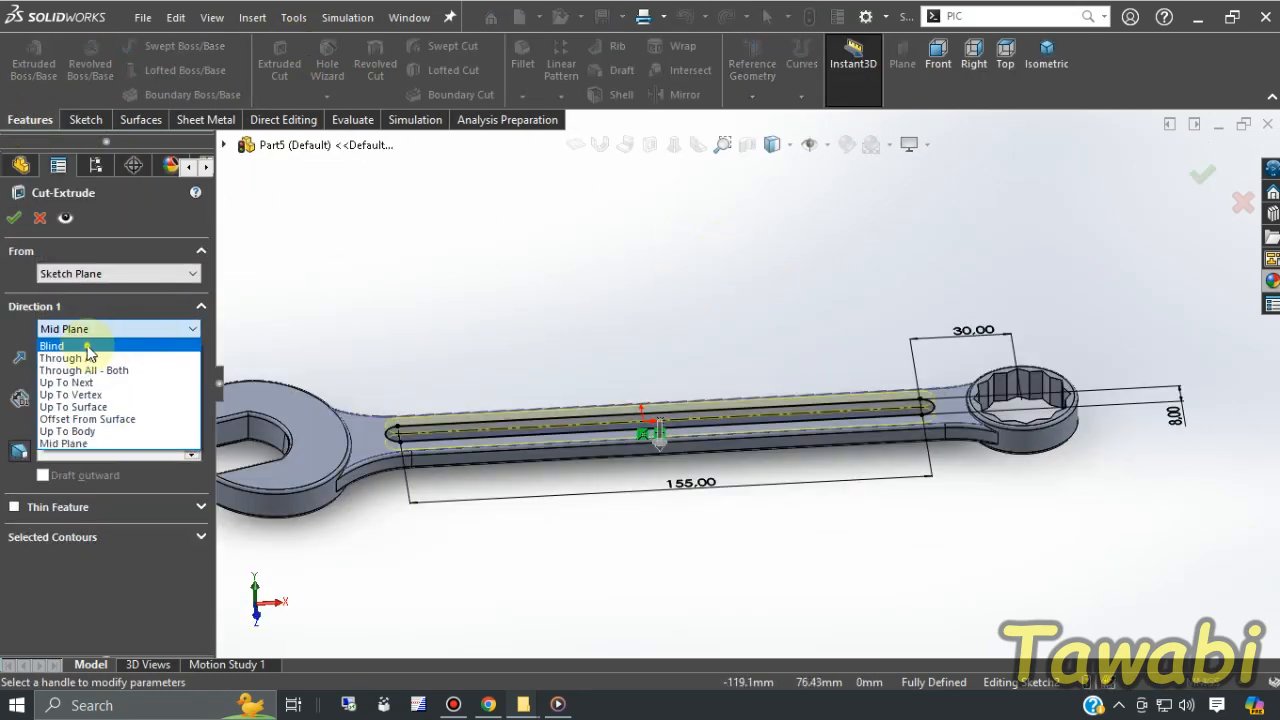
left_click(150, 343)
scroll(448, 456, "down", 3)
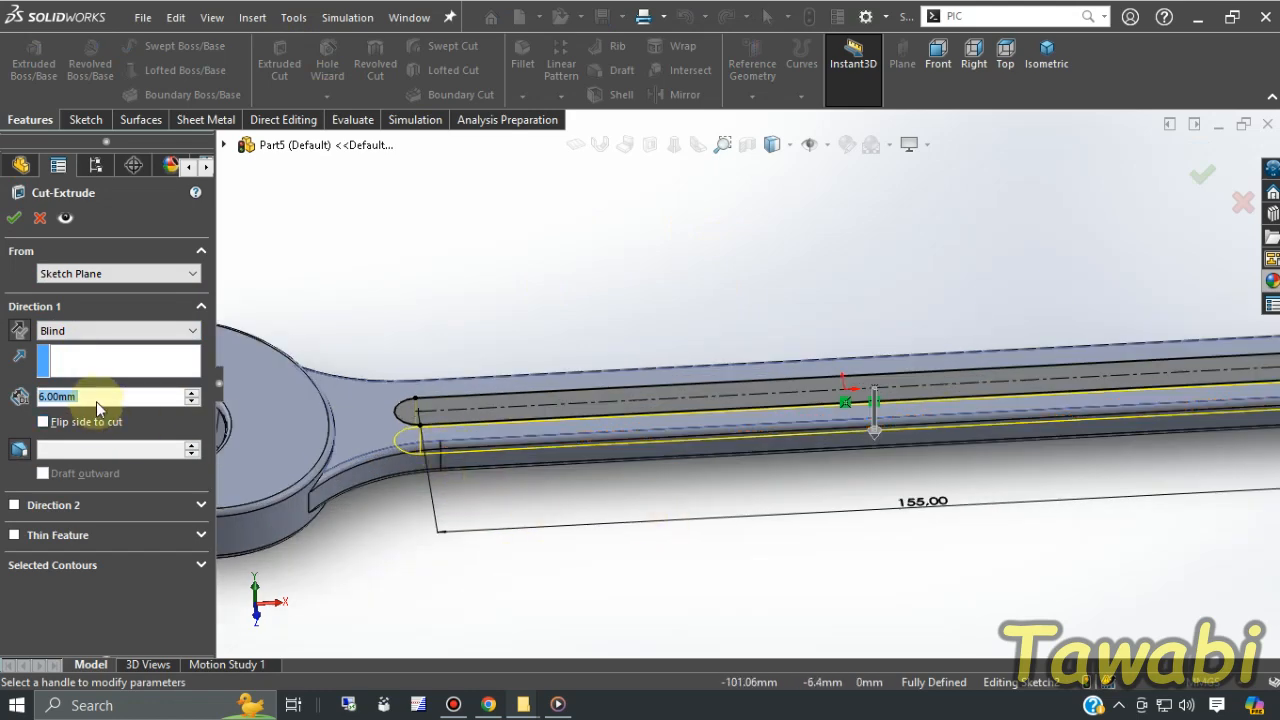
type("2")
key("Return")
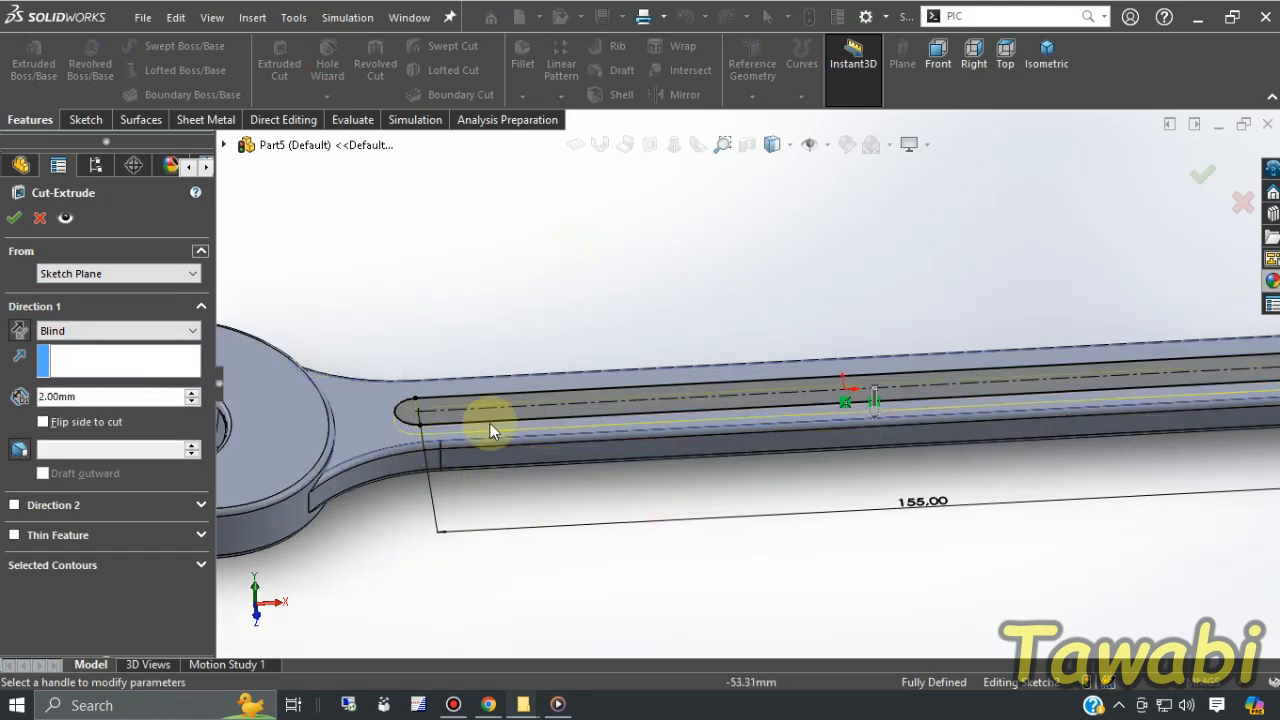
middle_click_drag(491, 423, 620, 391)
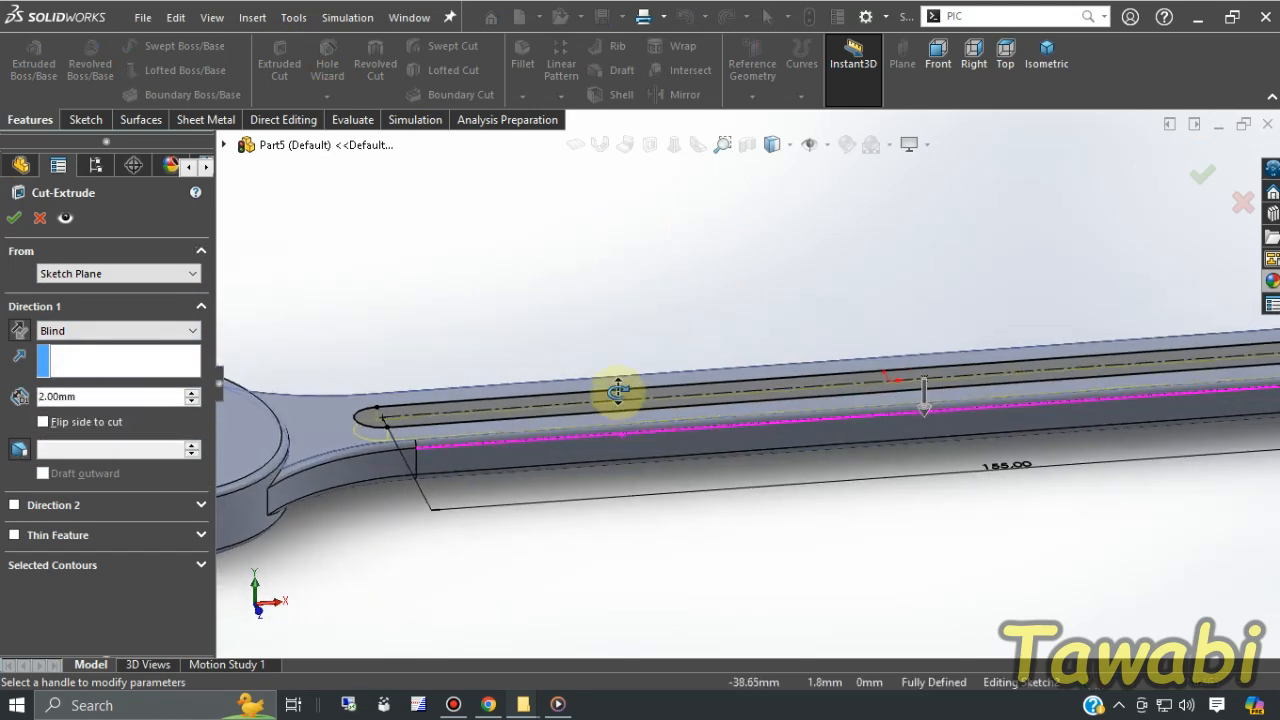
left_click(11, 219)
left_click(621, 575)
- Fillet the upper rim of the handle's slot recess with a 1 mm radius using tangent propagation
scroll(643, 532, "up", 2)
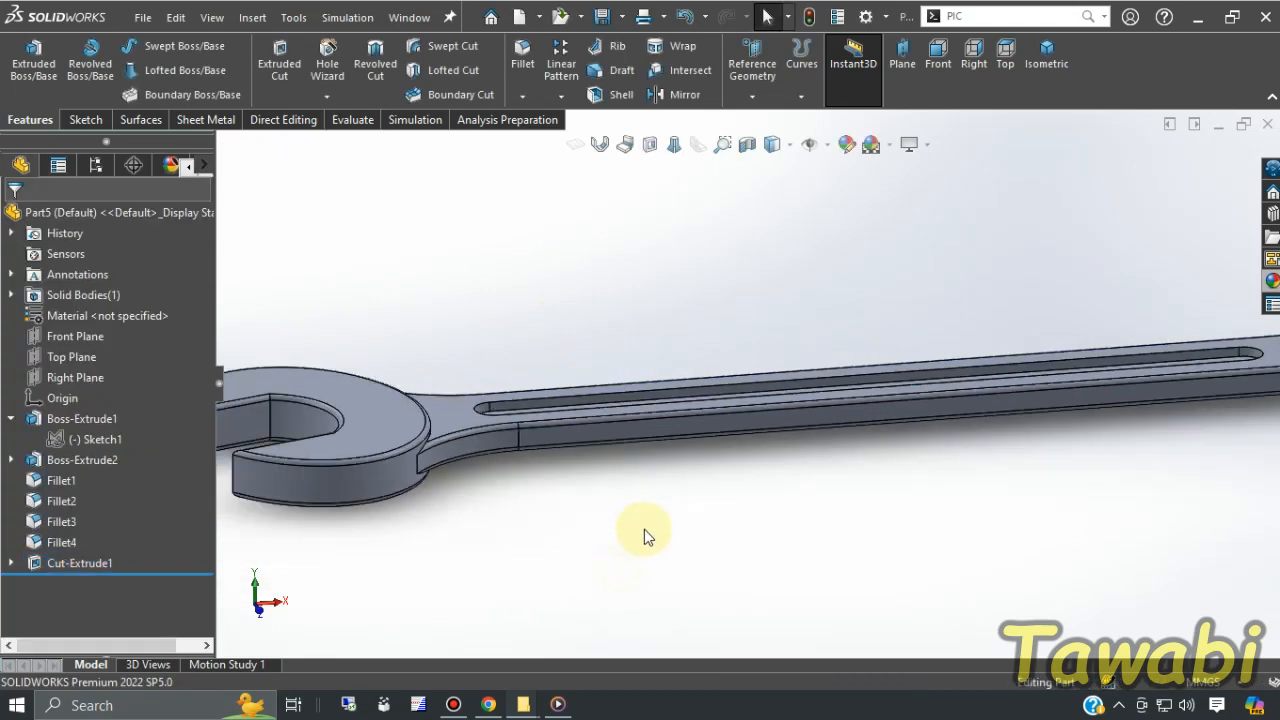
middle_click_drag(644, 535, 1025, 325)
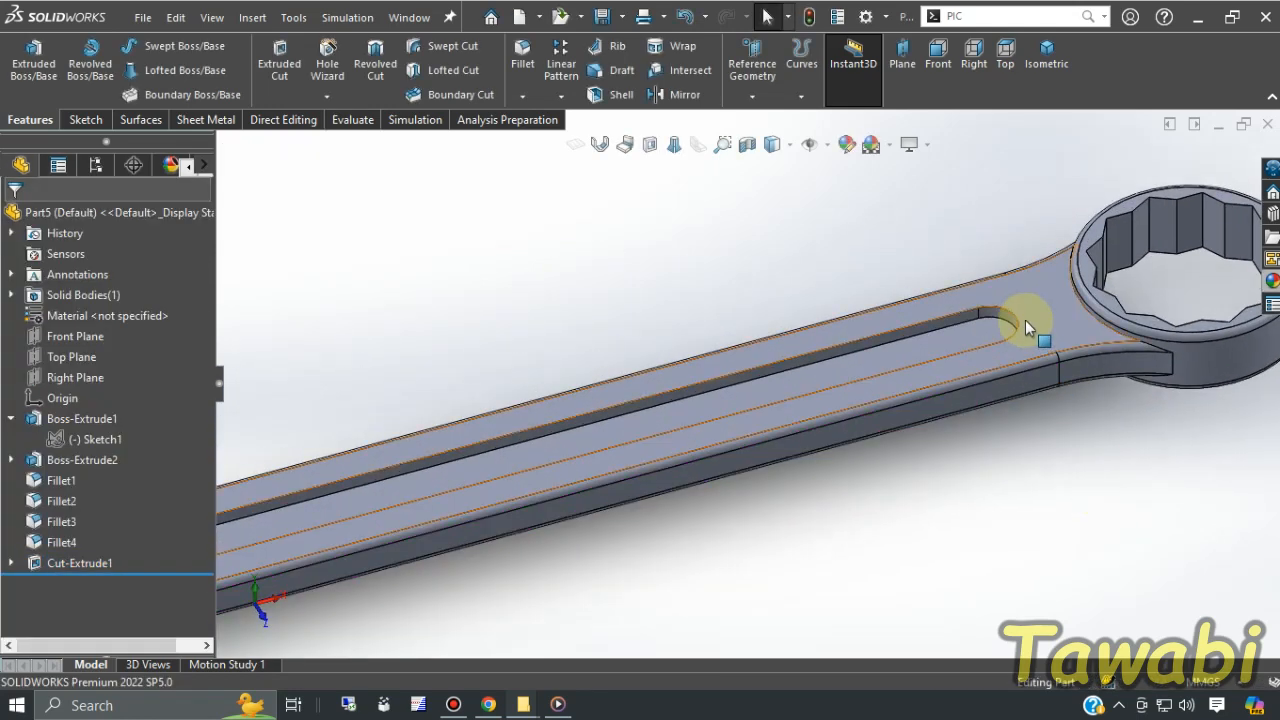
scroll(1025, 320, "down", 2)
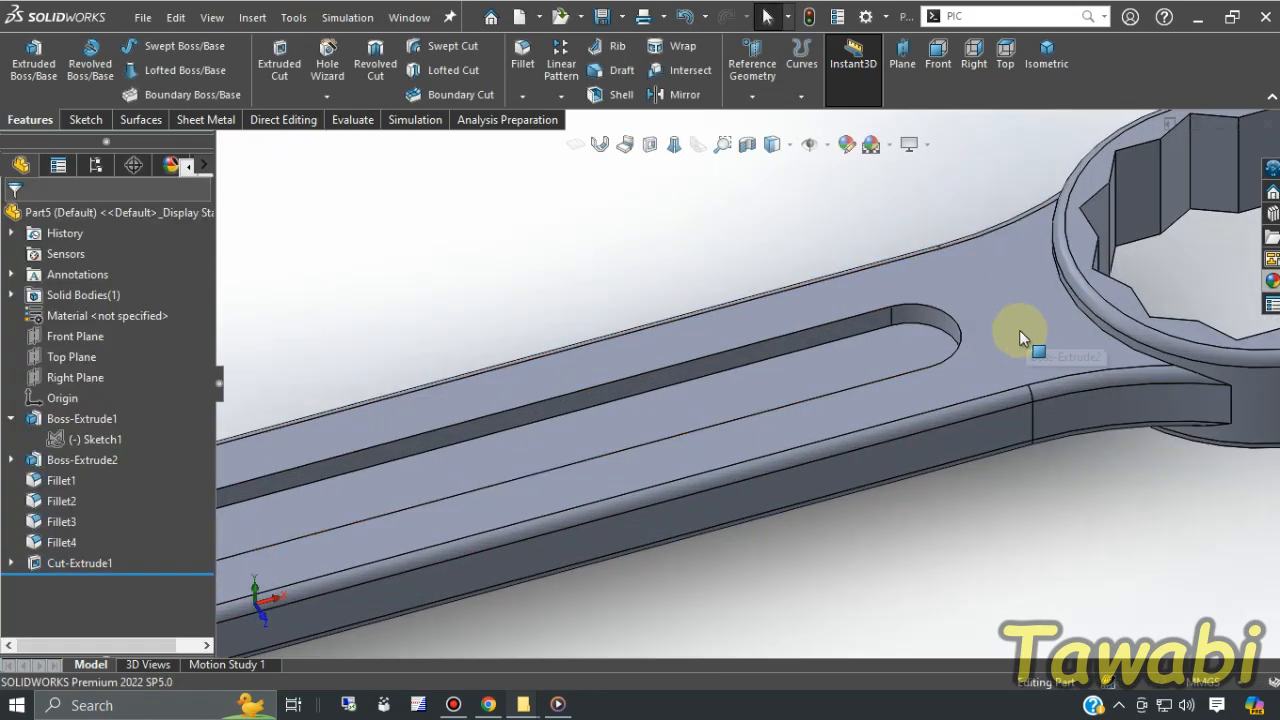
left_click(658, 376)
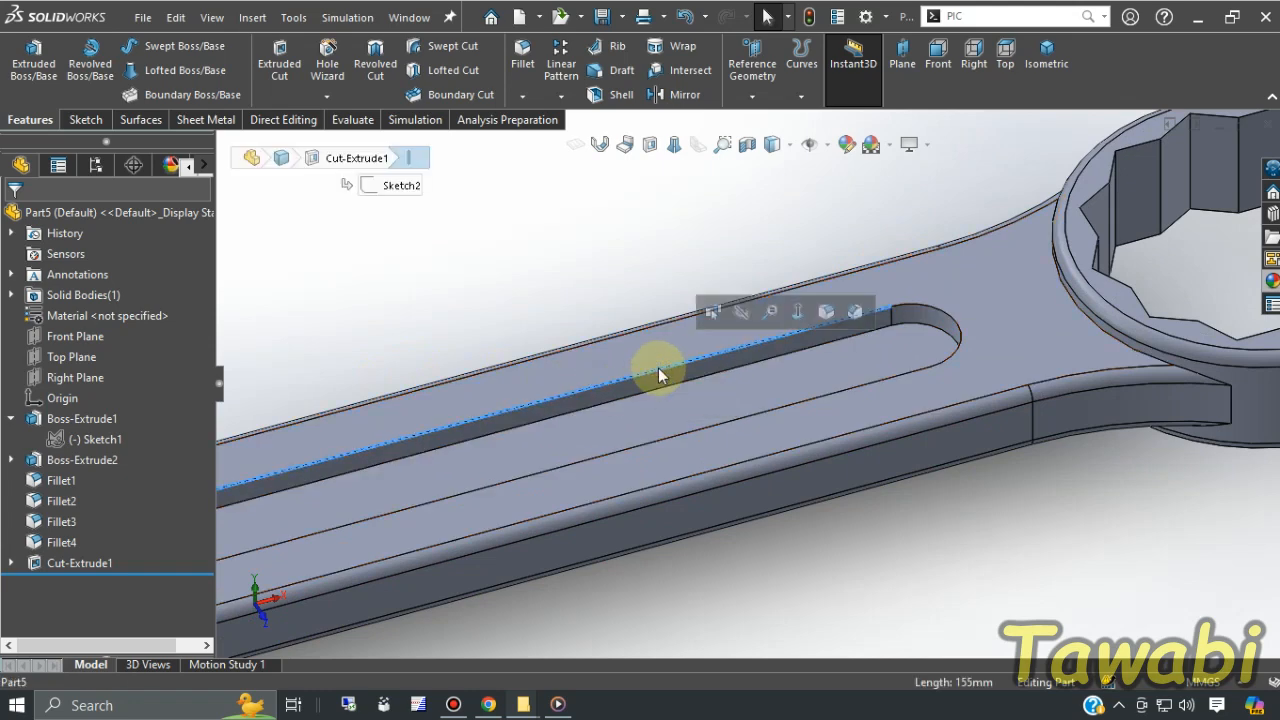
left_click(826, 312)
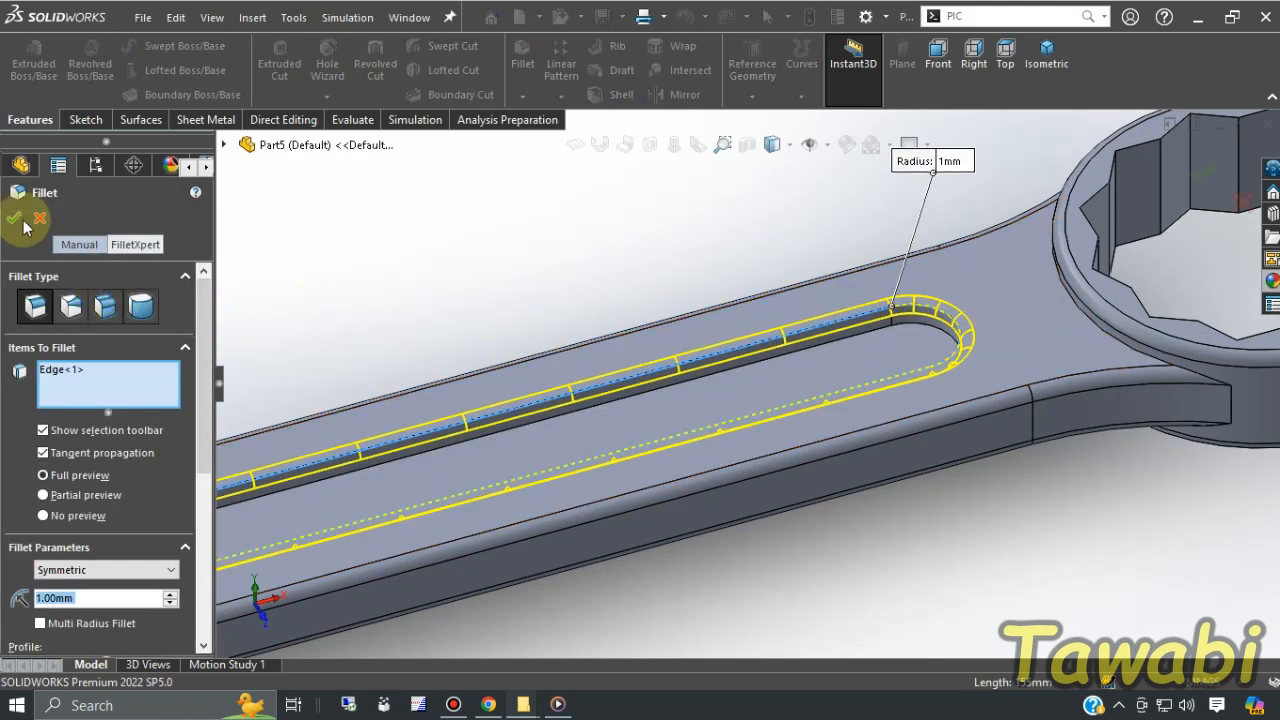
left_click(14, 218)
- Show the Top Plane through the wrench
scroll(841, 278, "up", 4)
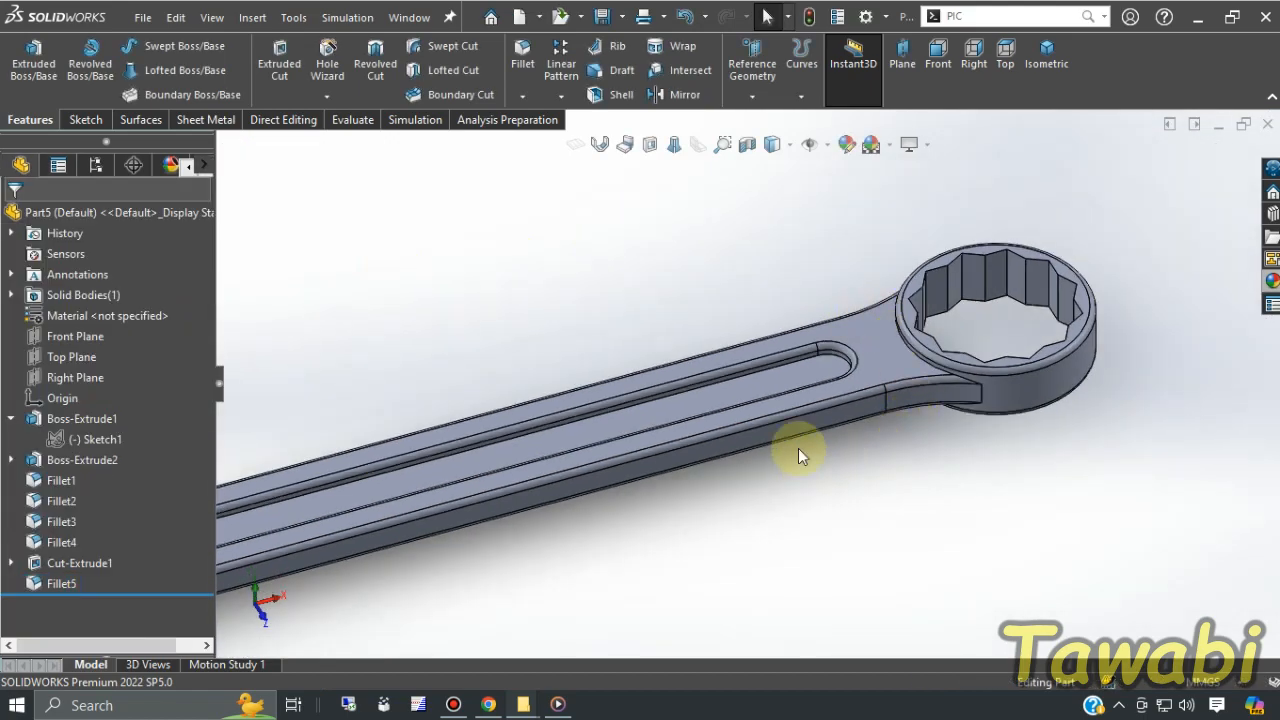
middle_click_drag(798, 448, 492, 388)
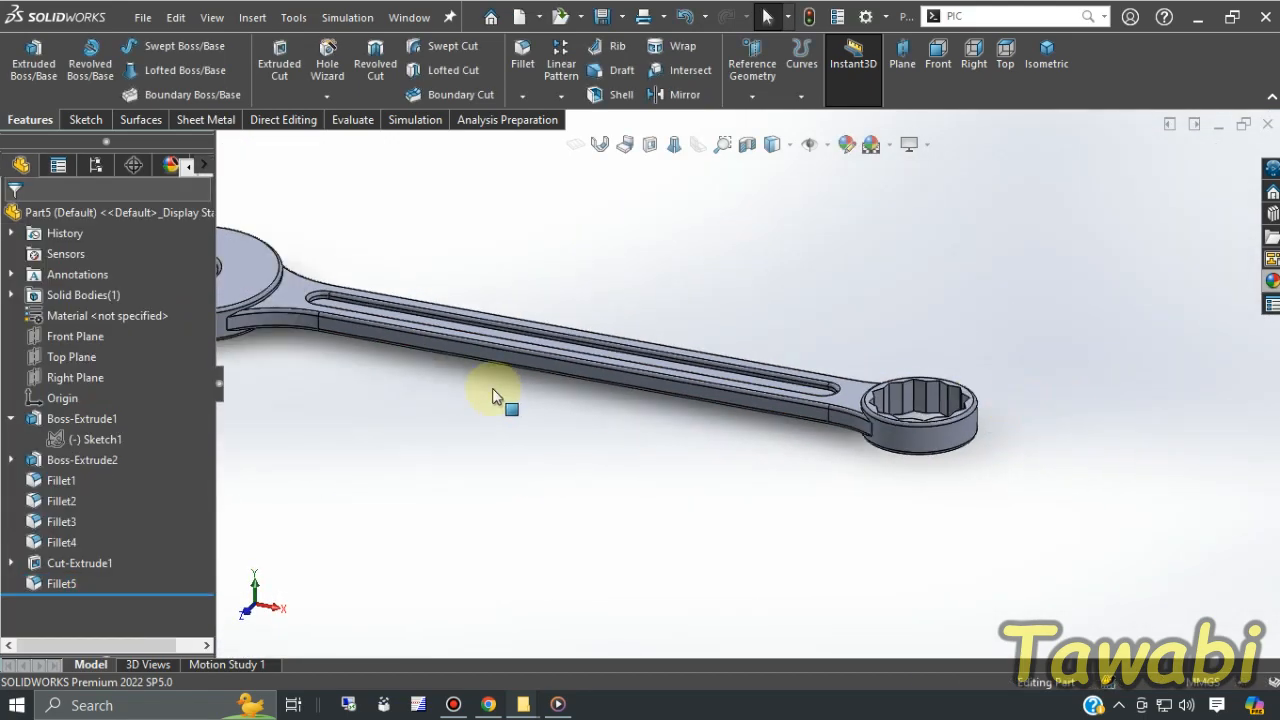
scroll(334, 287, "down", 3)
left_click(64, 357)
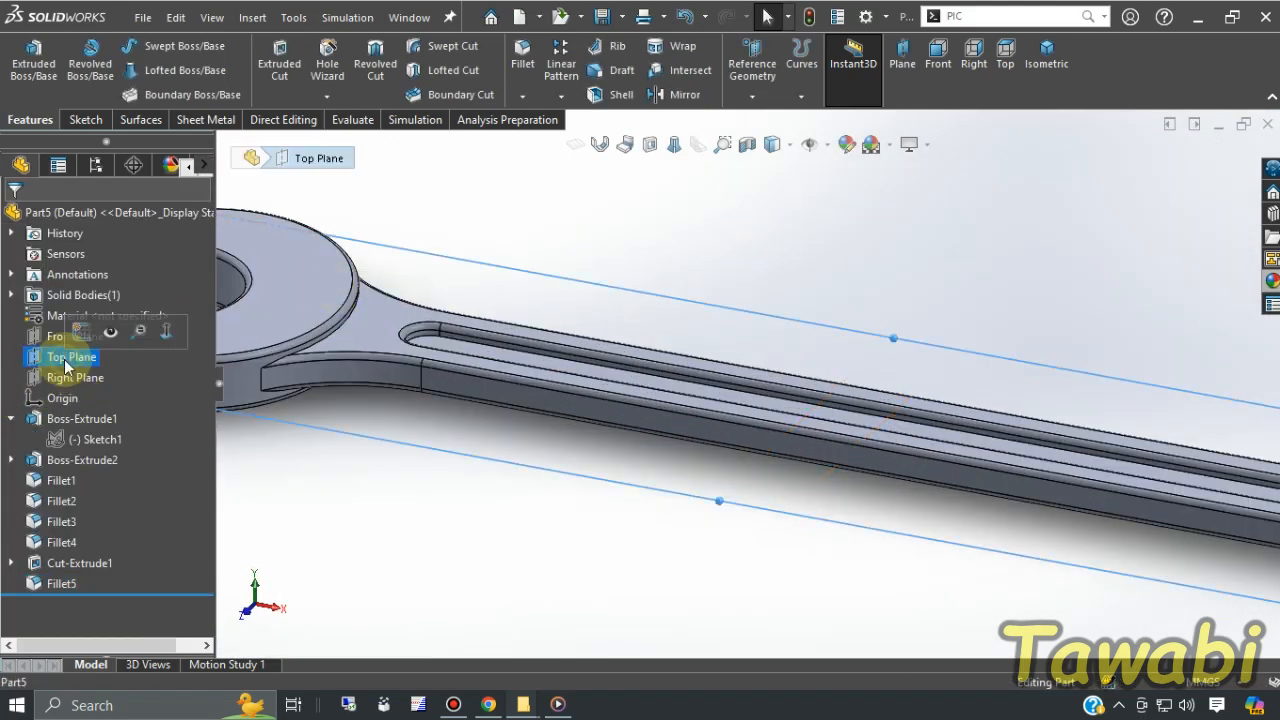
scroll(748, 449, "up", 3)
middle_click_drag(748, 449, 511, 405)
middle_click_drag(538, 506, 513, 579)
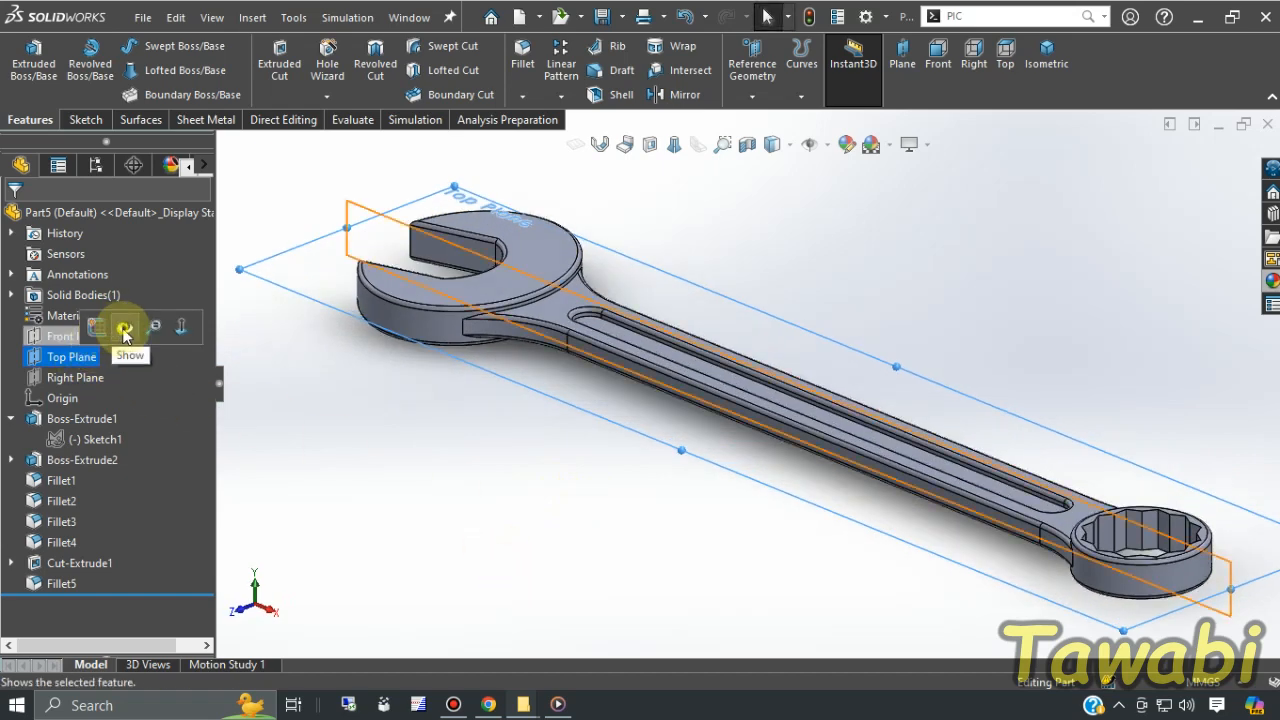
- Try to mirror both the slot cut and its rim fillet about the Top Plane
left_click(685, 95)
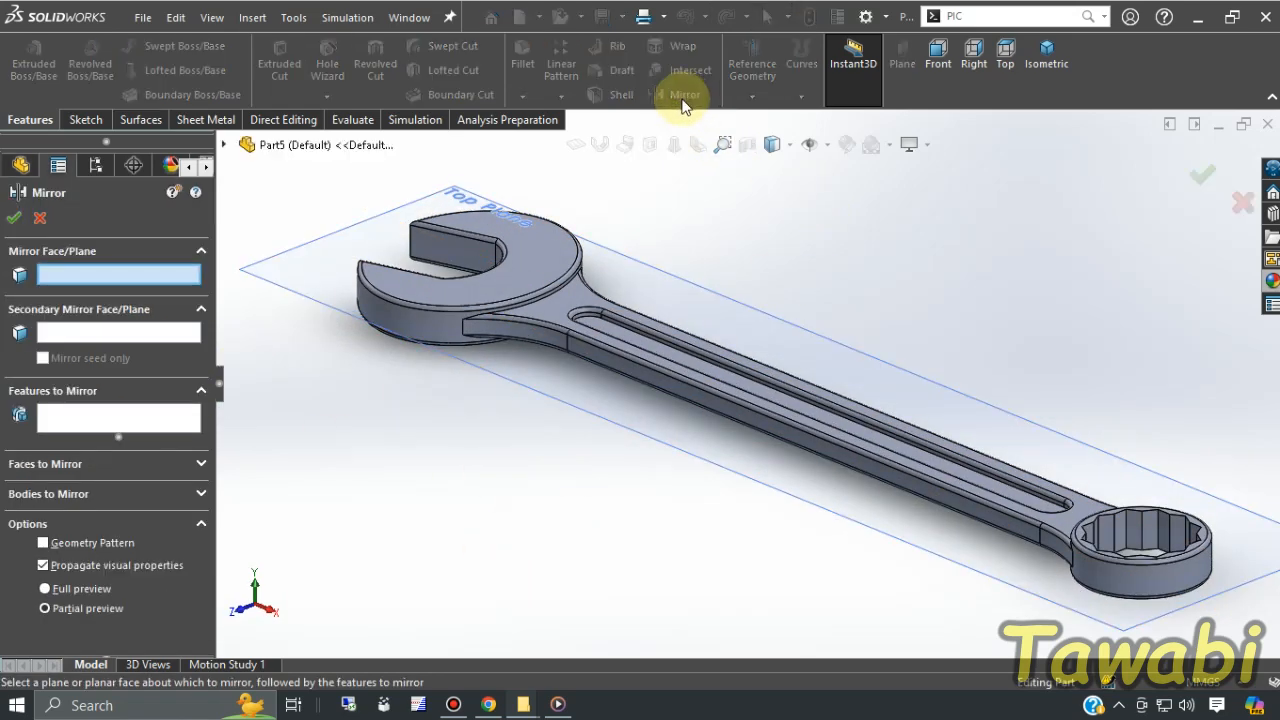
left_click(719, 320)
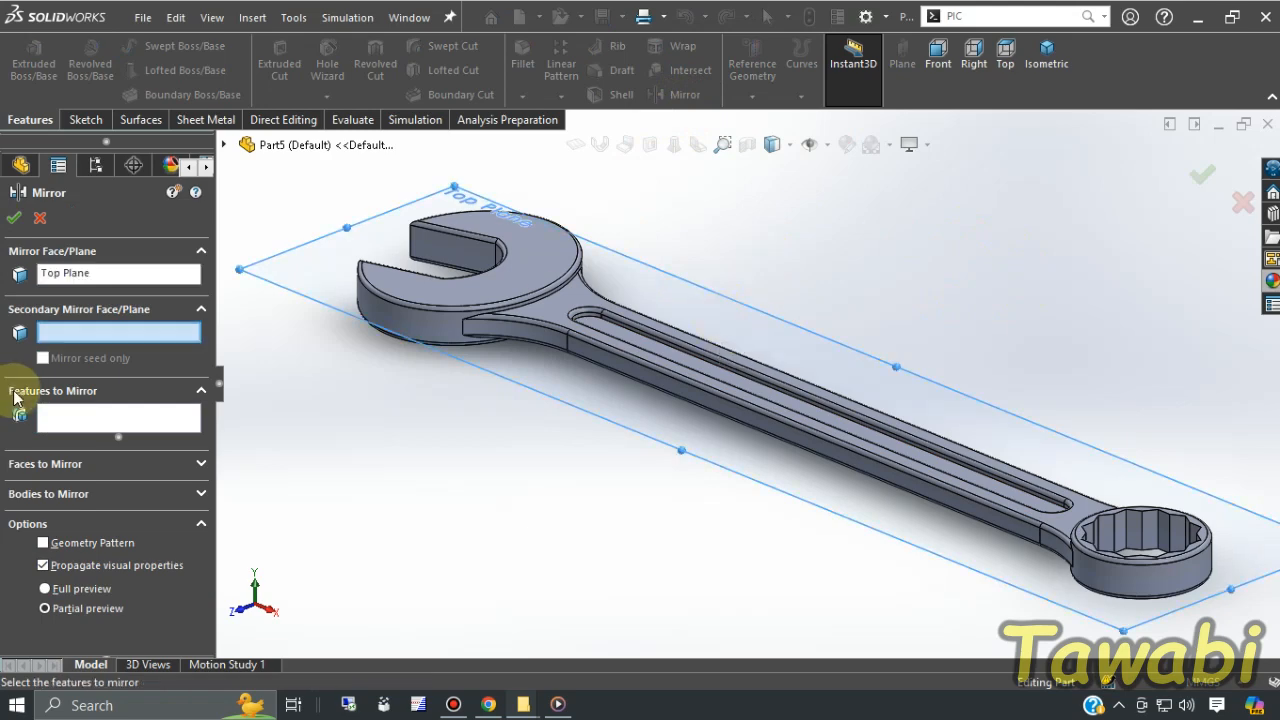
left_click(64, 424)
left_click(224, 145)
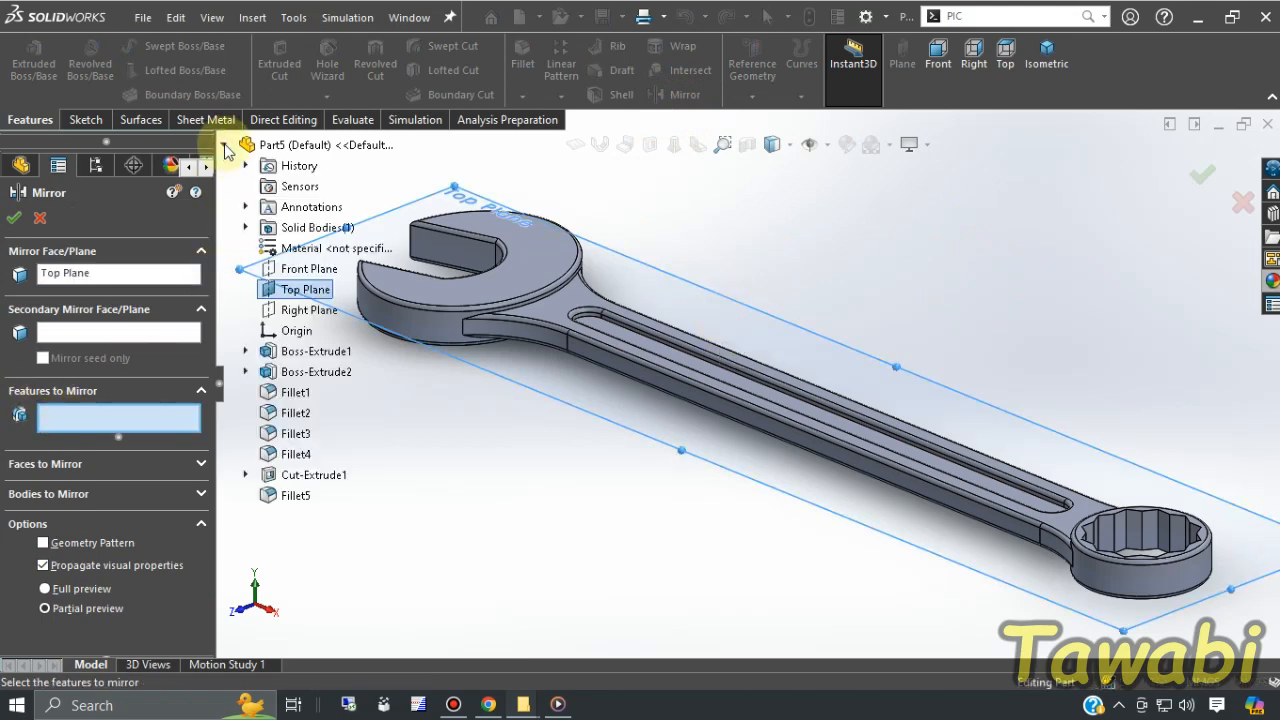
left_click(312, 476)
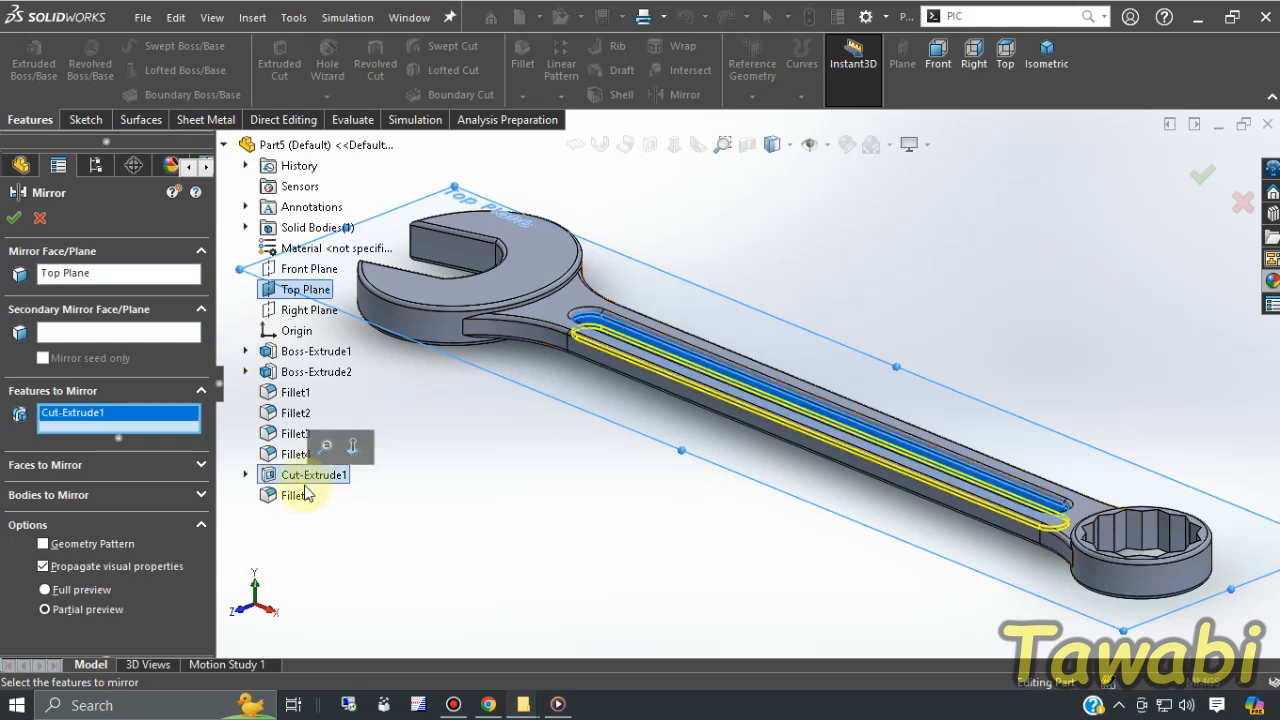
left_click(300, 496)
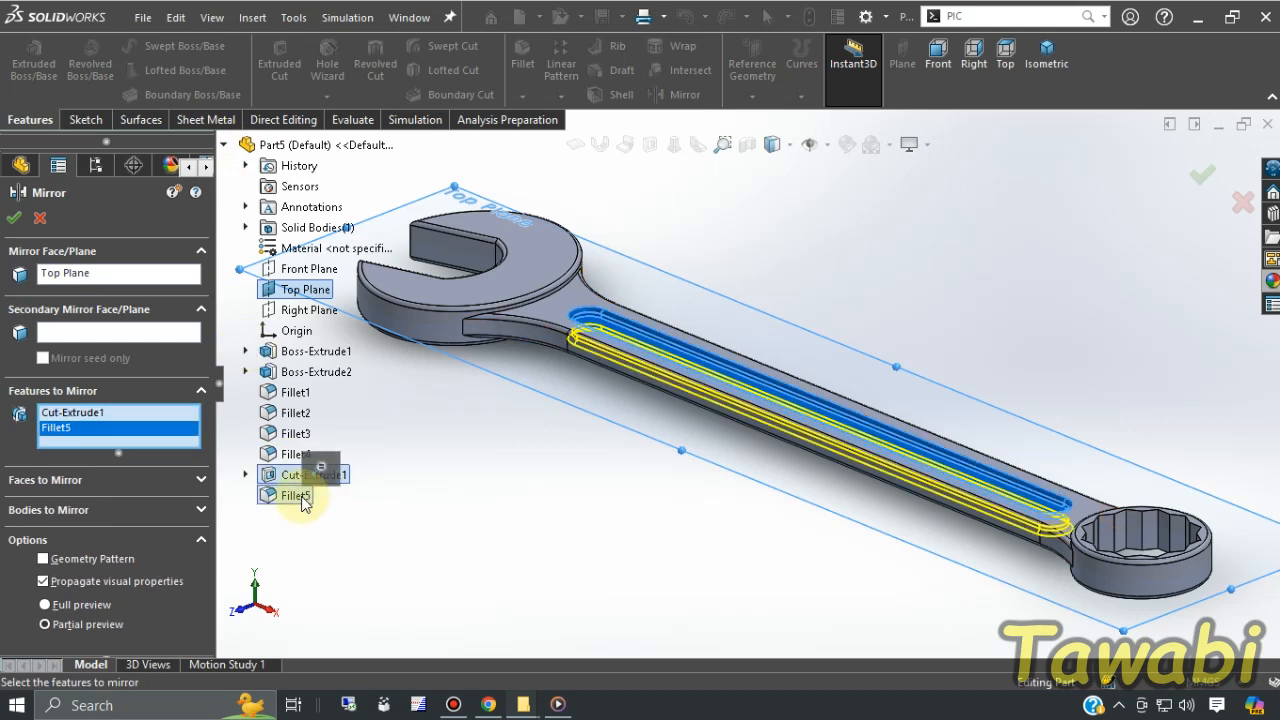
left_click(15, 216)
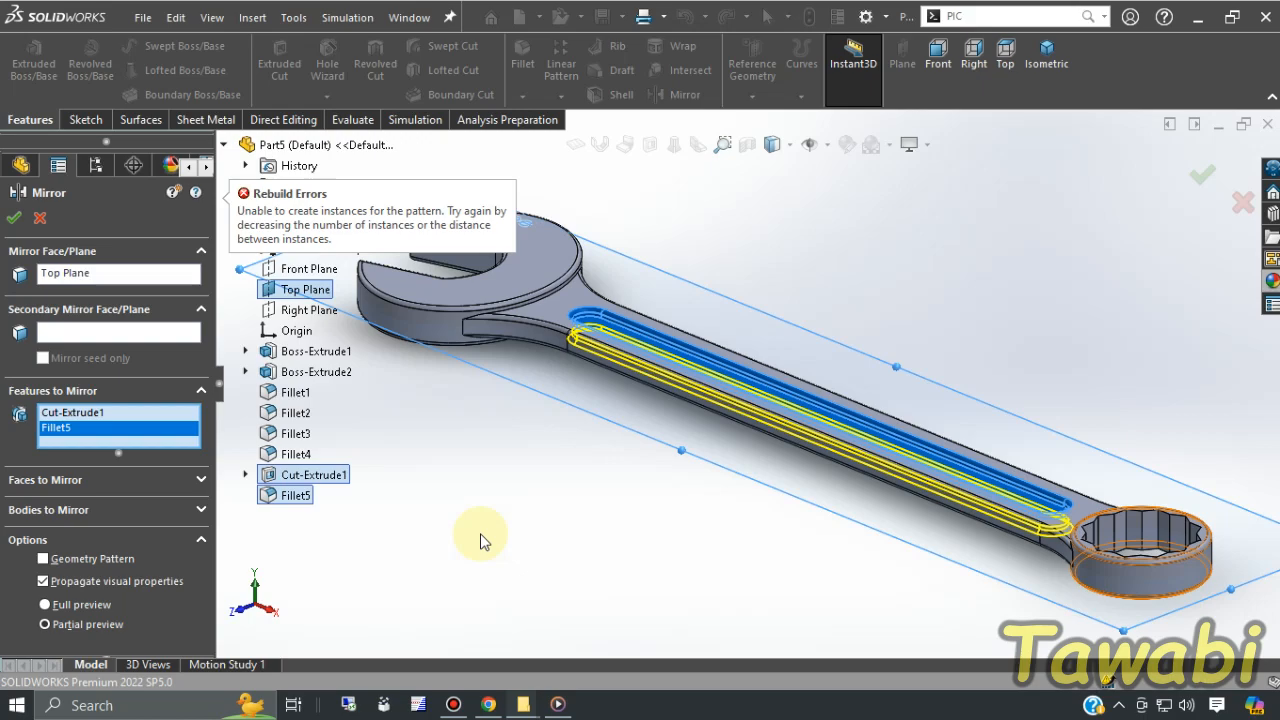
- Remove the rim fillet from the features to mirror and mirror only the slot cut about the Top Plane
left_click(292, 498)
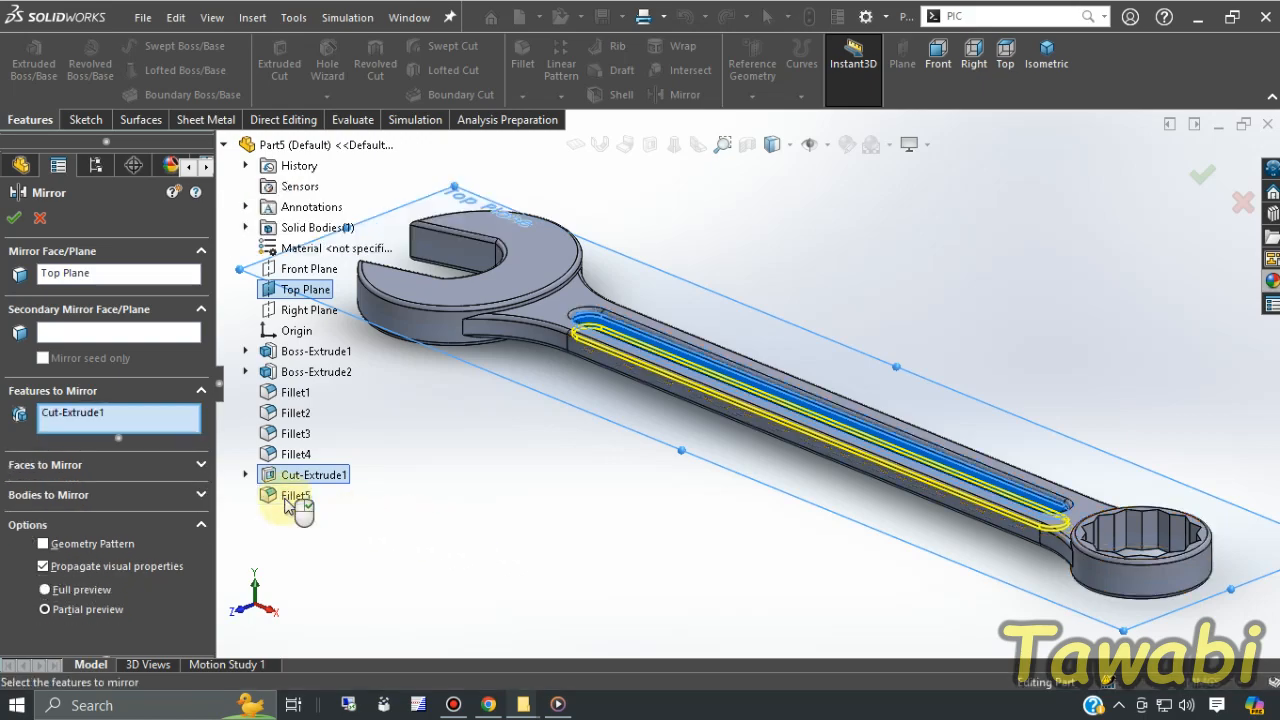
left_click(15, 226)
middle_click_drag(609, 523, 652, 311)
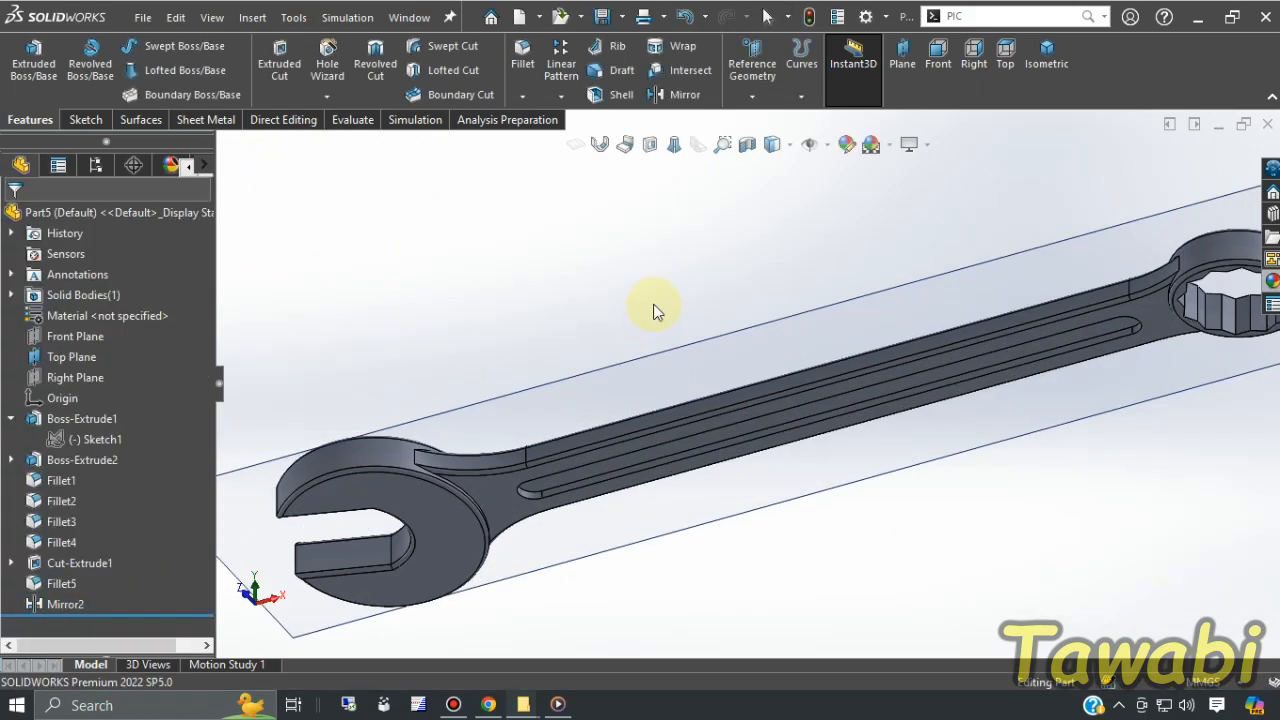
- Fillet the rim of the mirrored slot recess on the handle's opposite face with a 1 mm radius using tangent propagation
scroll(1167, 327, "down", 3)
left_click(956, 366)
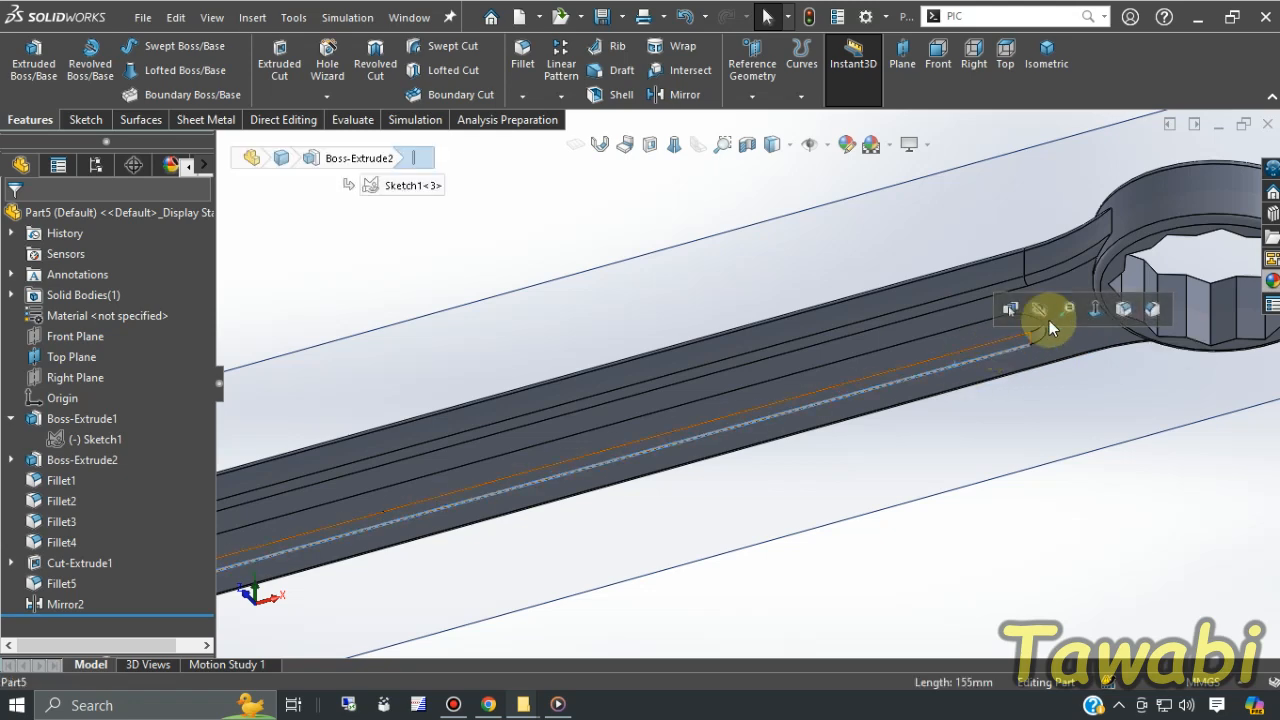
left_click(1111, 307)
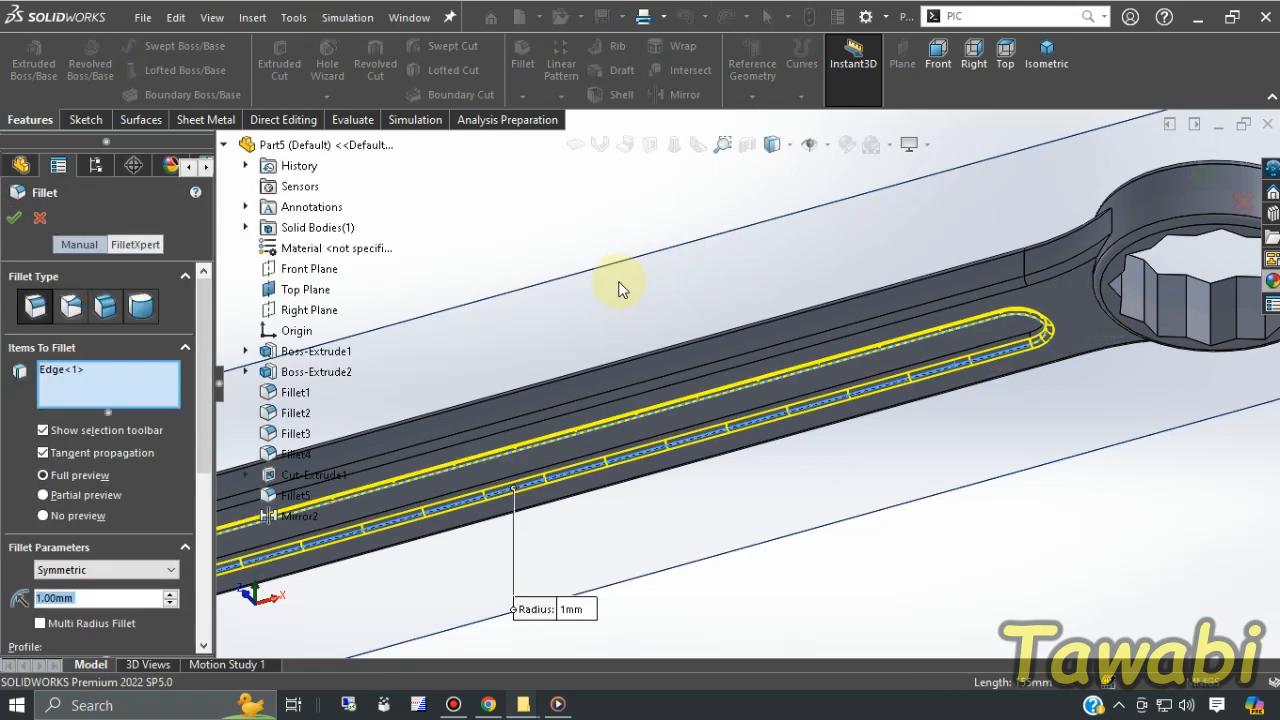
left_click(15, 220)
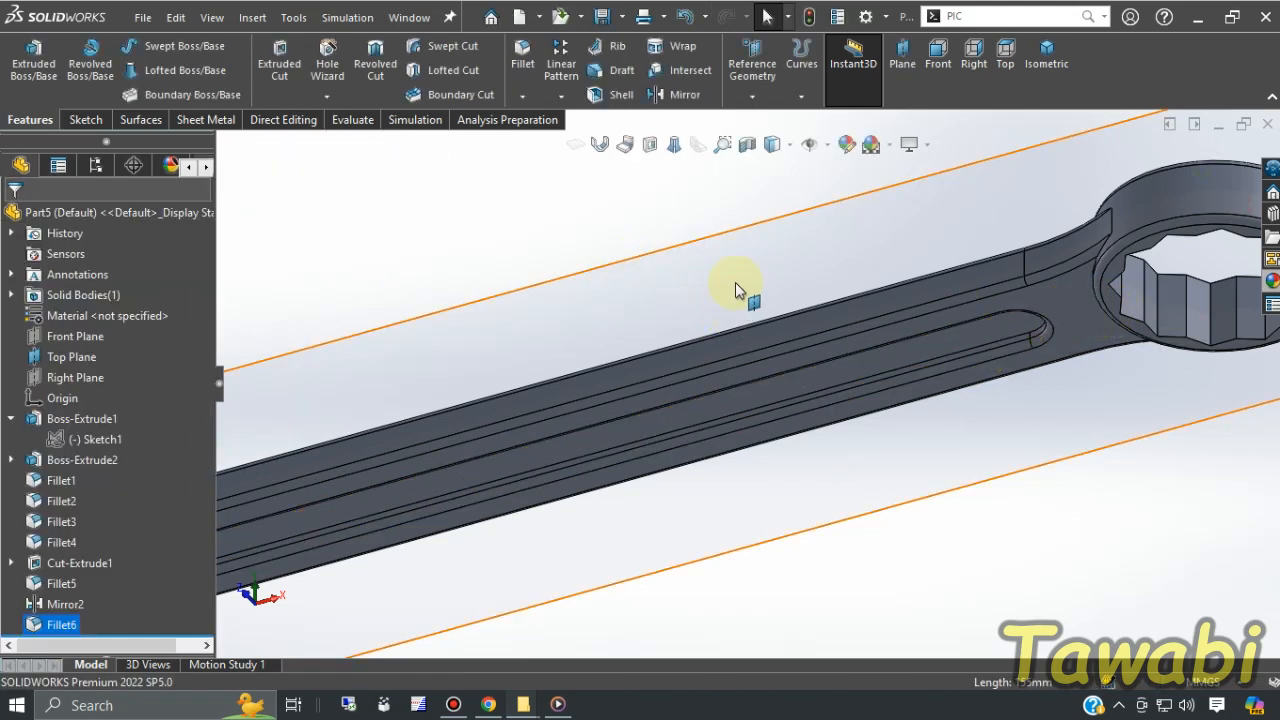
- Hide the Top Plane so only the wrench body is displayed
left_click(735, 281)
key("Escape")
scroll(760, 400, "up", 4)
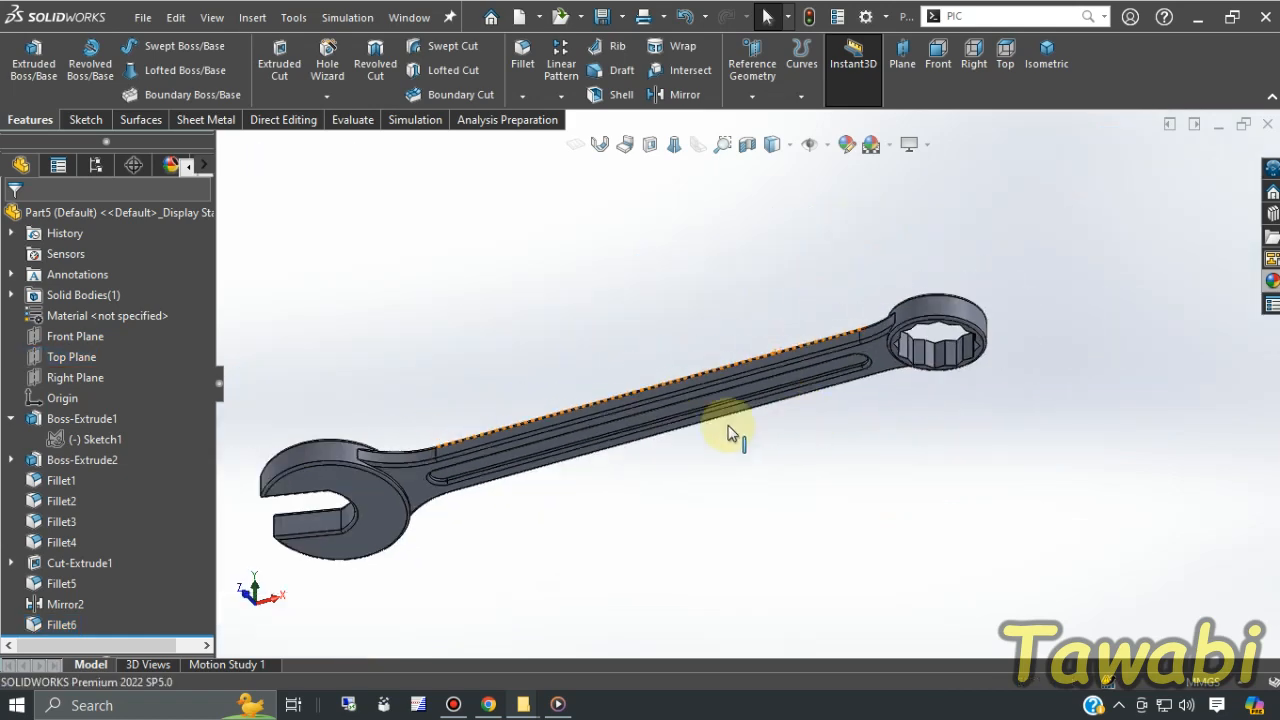
- Examine the wrench from both ends, checking the jaw, the ring and the filleted slot recess in the handle
middle_click_drag(680, 434, 563, 489)
scroll(563, 489, "down", 3)
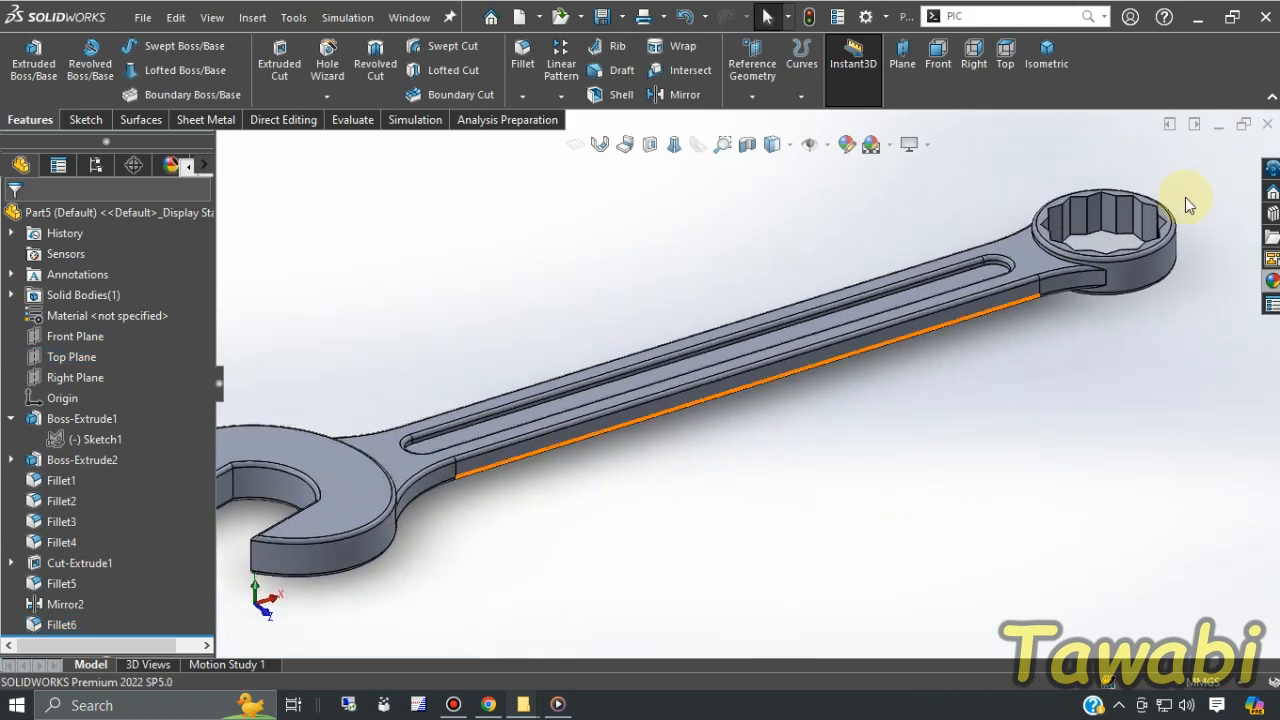
scroll(792, 418, "up", 2)
scroll(466, 449, "down", 2)
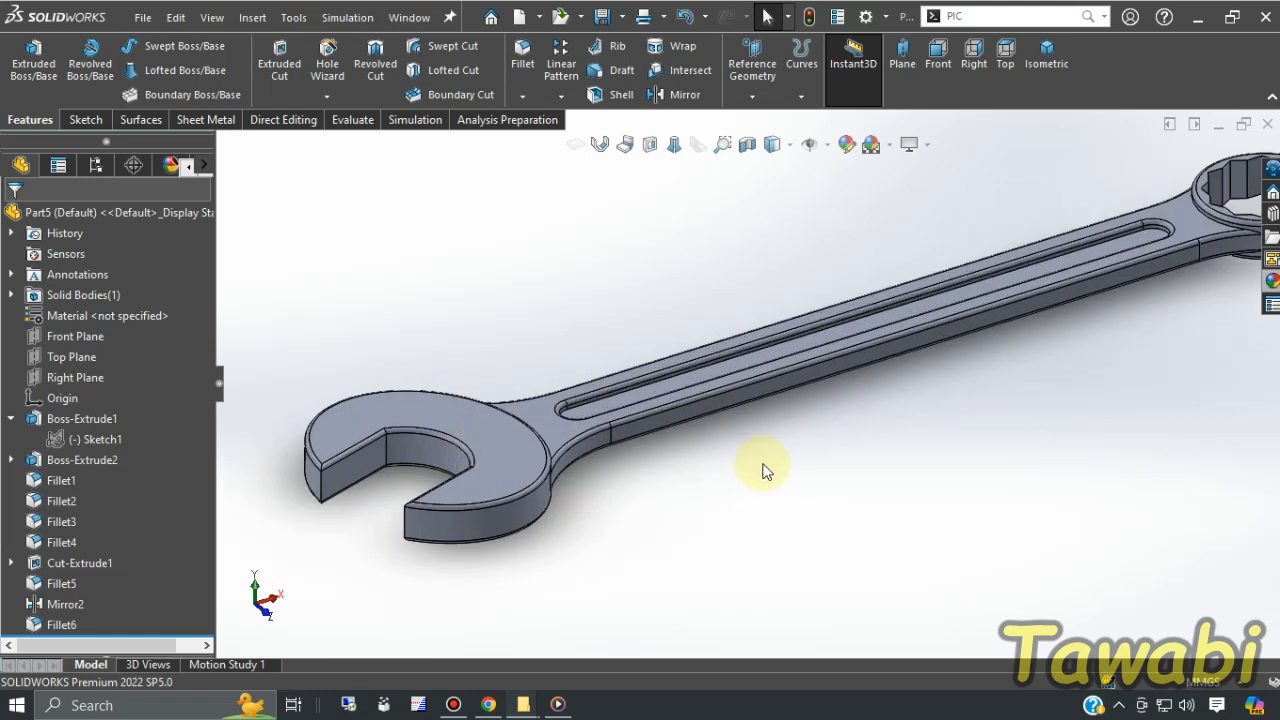
scroll(763, 466, "up", 2)
scroll(926, 334, "down", 2)
scroll(905, 377, "up", 1)
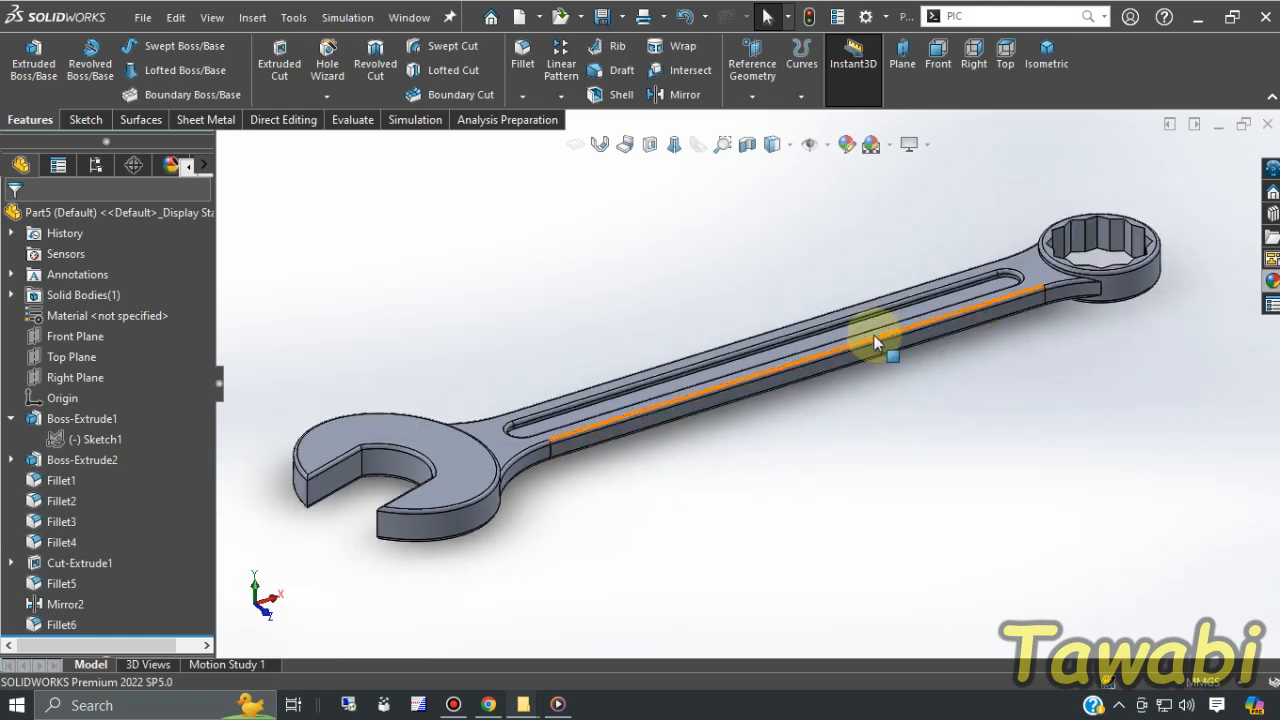
scroll(880, 350, "down", 1)
scroll(860, 385, "up", 1)
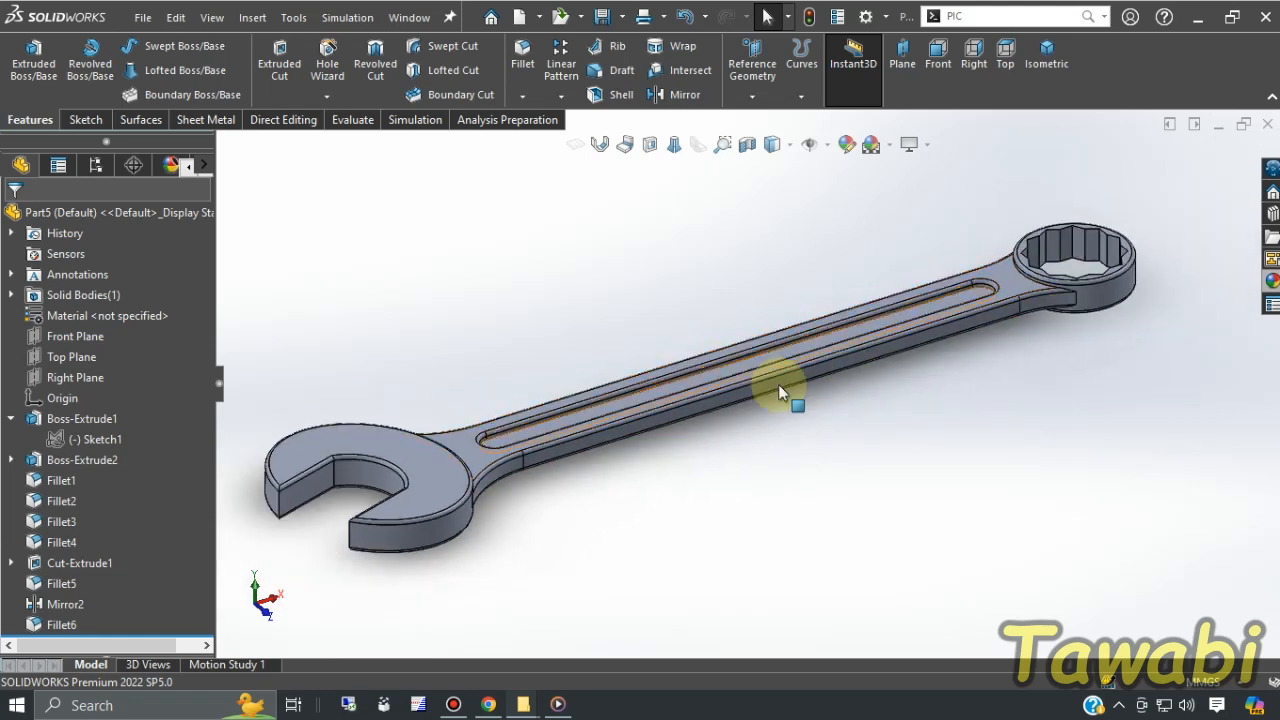
middle_click_drag(574, 483, 840, 449)
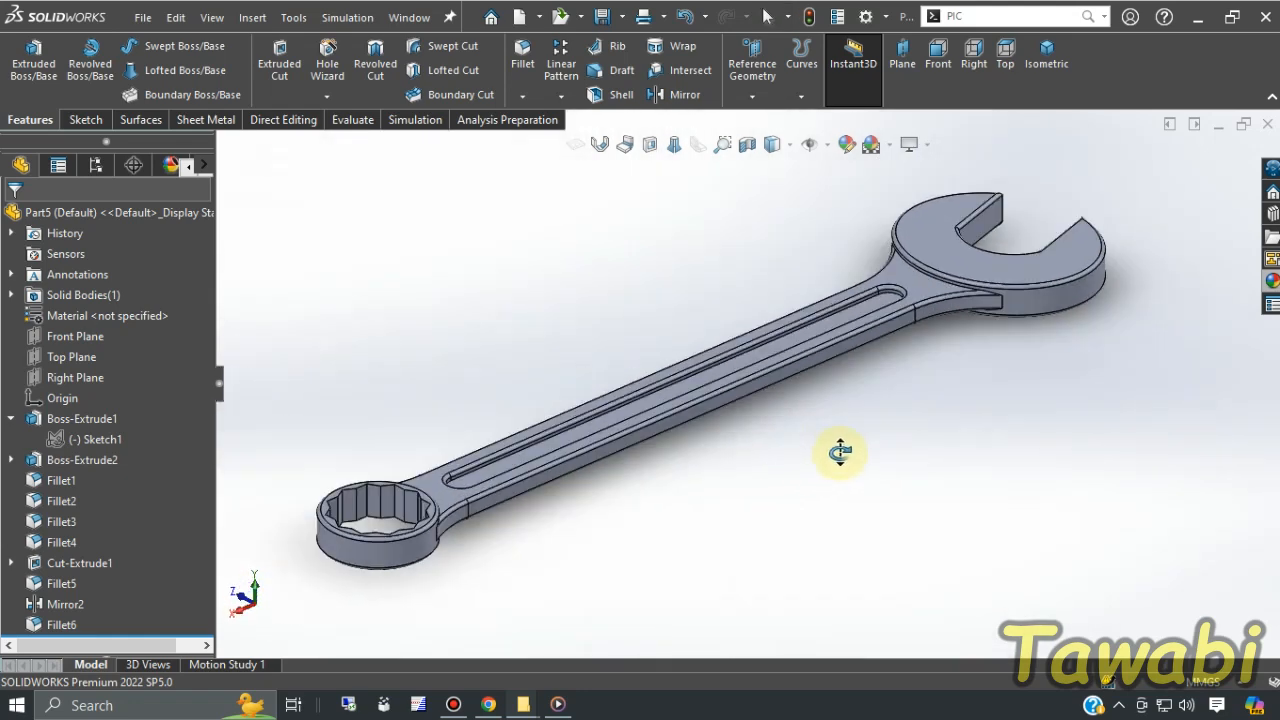
- Apply the Plain White scene and colour the whole part grey from the standard palette
left_click(891, 147)
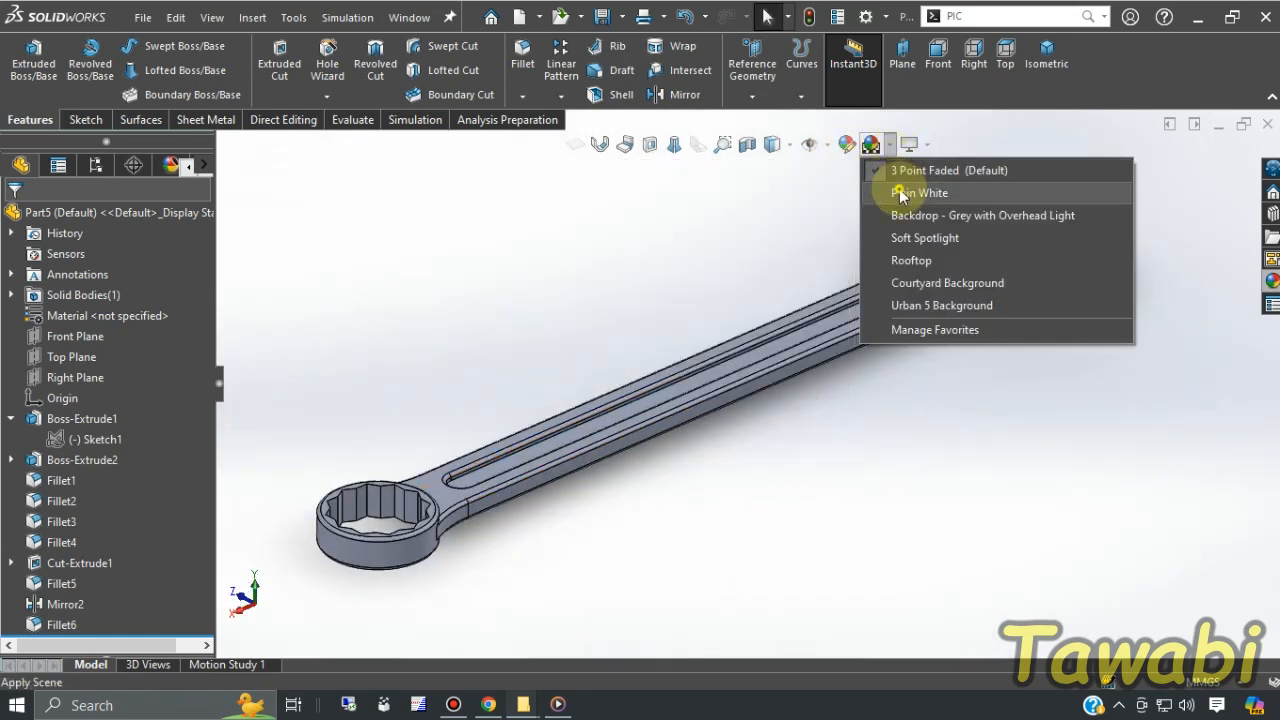
left_click(899, 189)
left_click(846, 145)
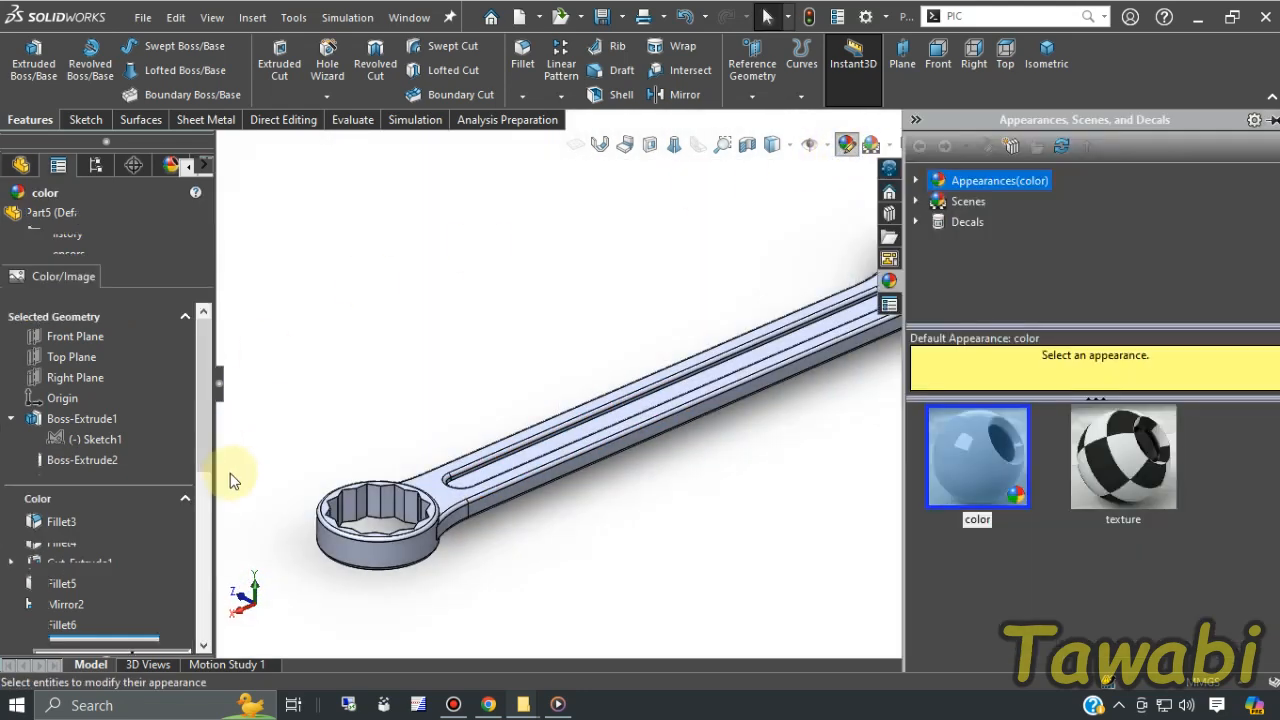
left_click(147, 602)
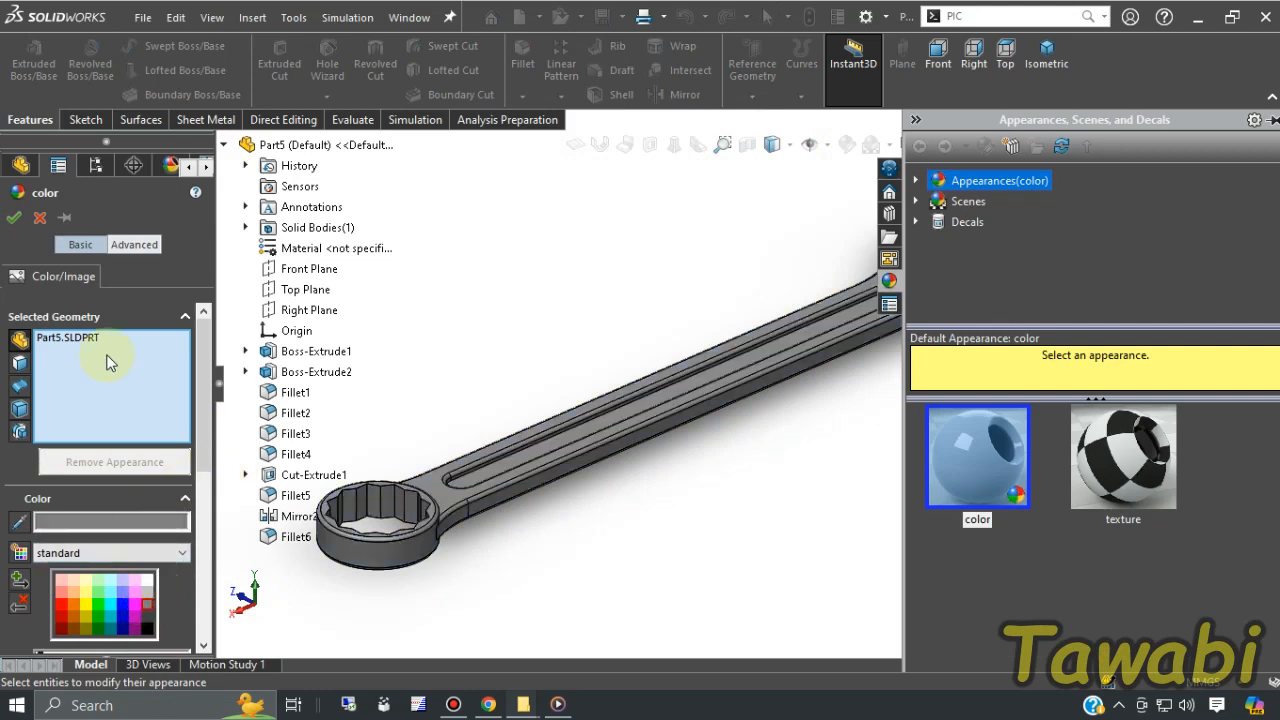
left_click(14, 217)
- Hide the feature tree and examine the finished grey wrench in an enlarged oblique view
scroll(547, 410, "up", 2)
middle_click_drag(545, 417, 736, 448)
scroll(721, 420, "down", 1)
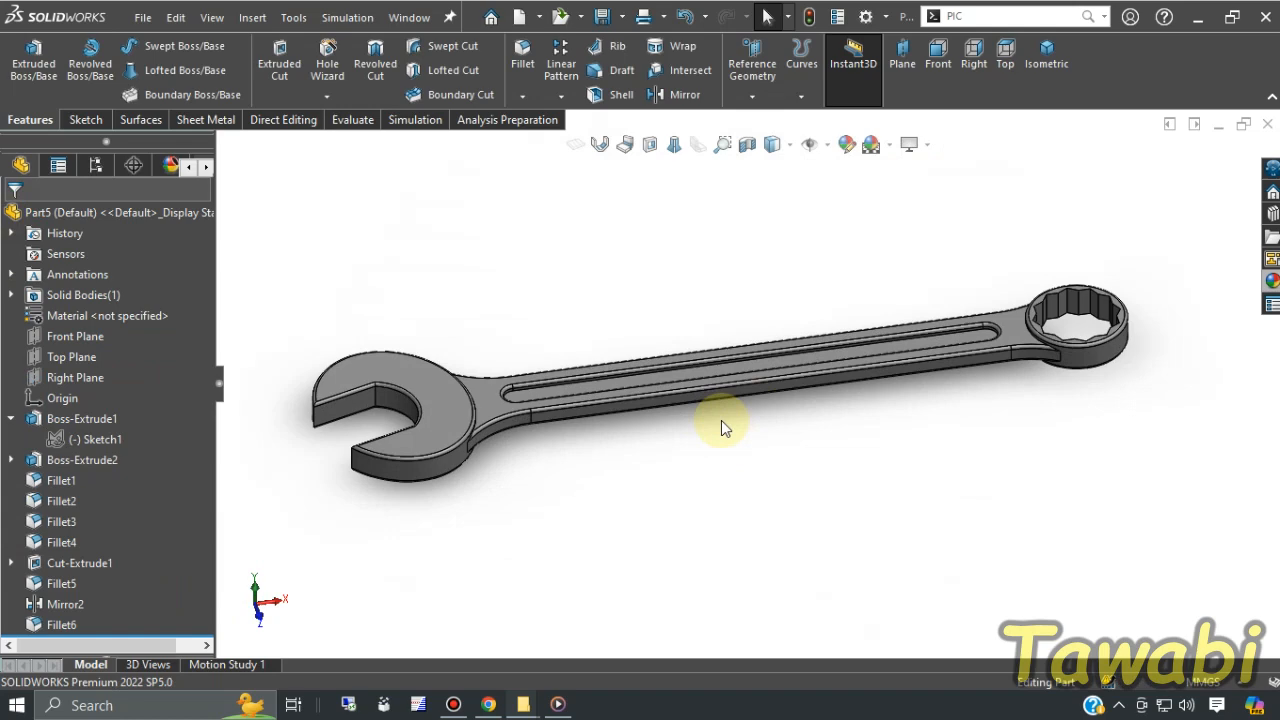
key("F9")
scroll(822, 388, "down", 2)
scroll(777, 414, "up", 1)
scroll(777, 414, "down", 1)
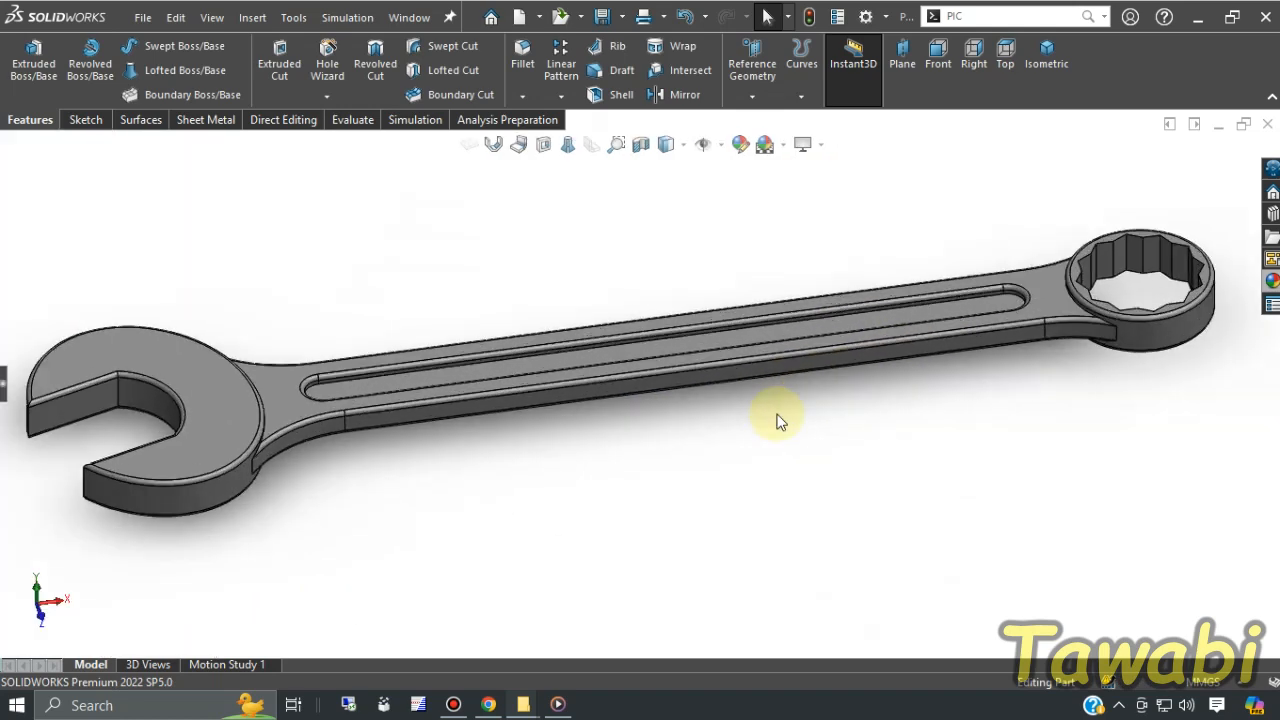
middle_click_drag(779, 421, 806, 403)
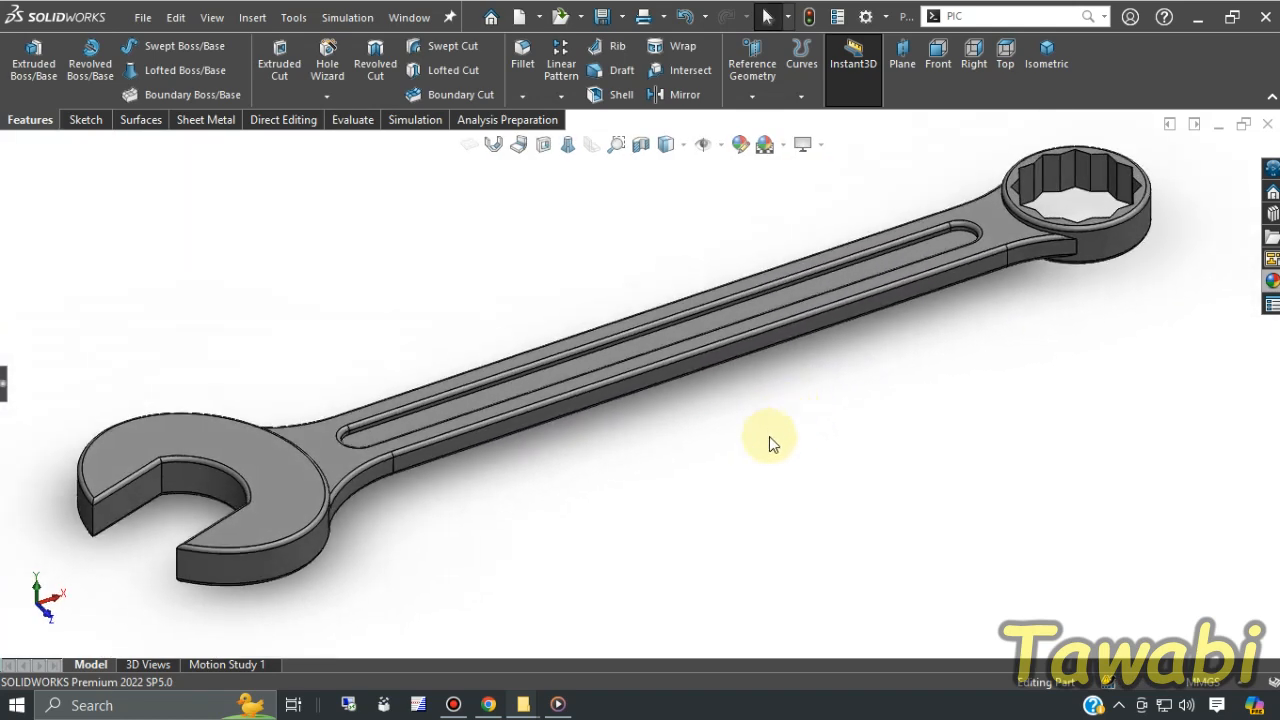